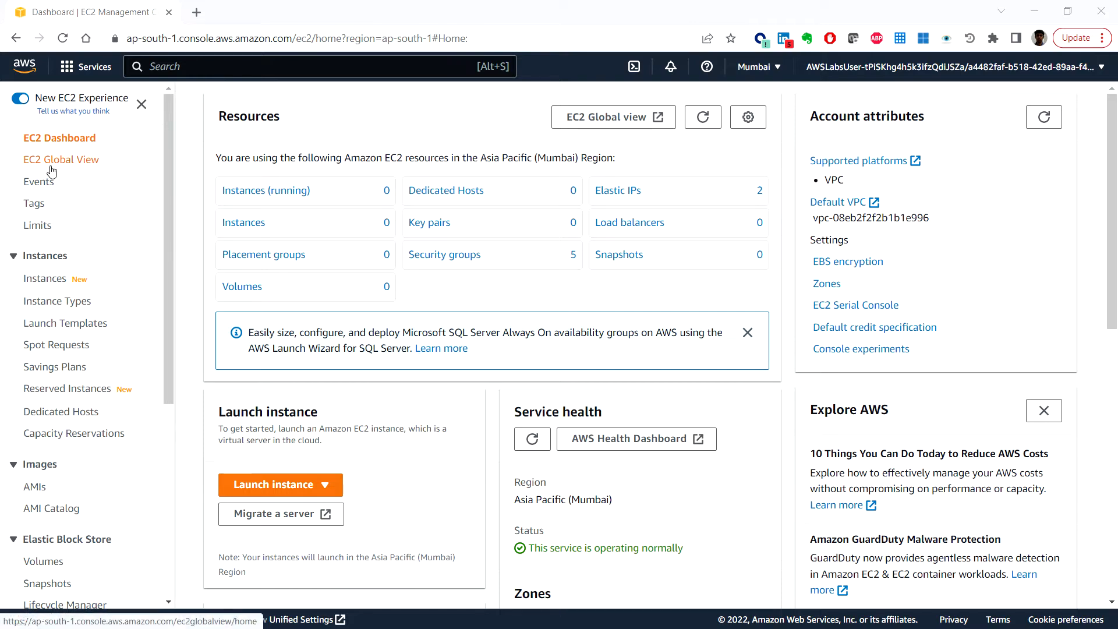
# Step: Scroll the EC2 sidebar down to Load Balancing and open Target Groups
pyautogui.scroll(-3, 58, 297)
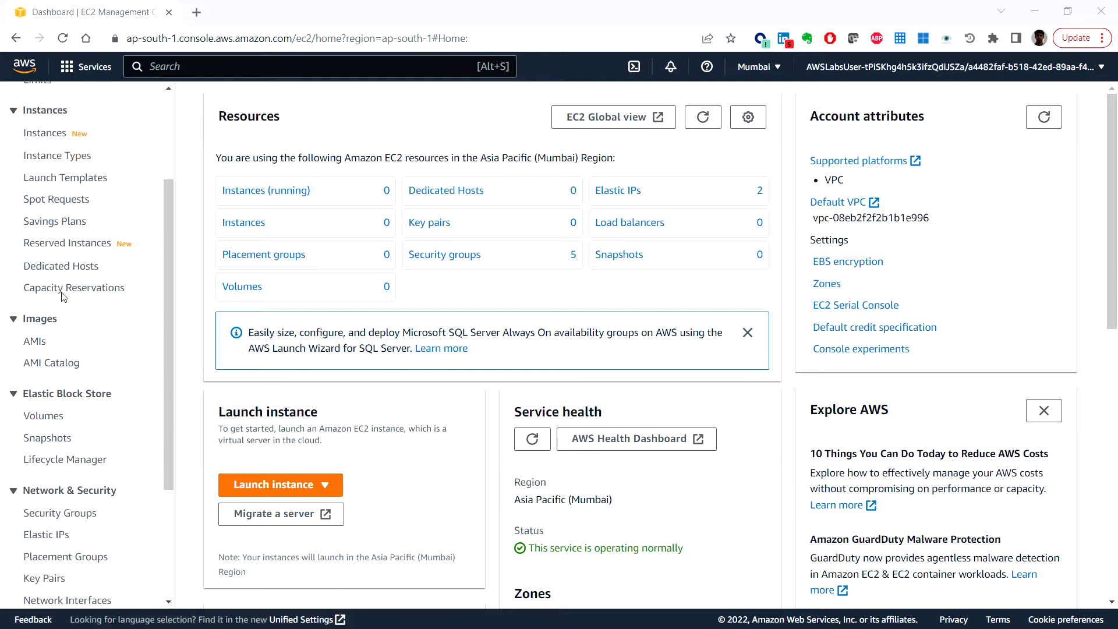
pyautogui.scroll(-3, 63, 297)
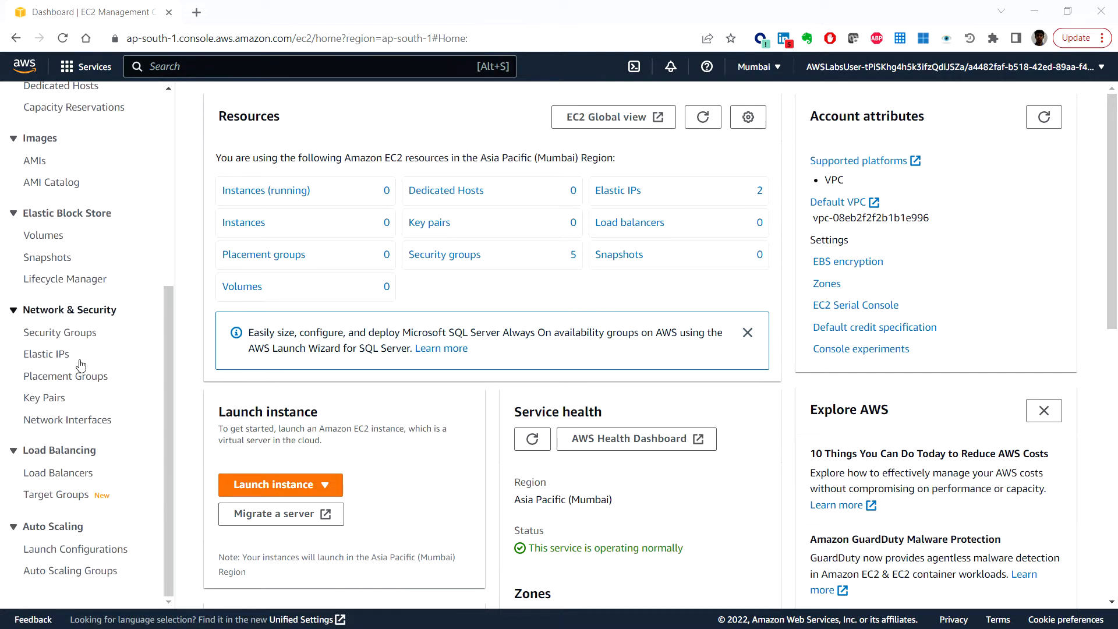
pyautogui.click(64, 500)
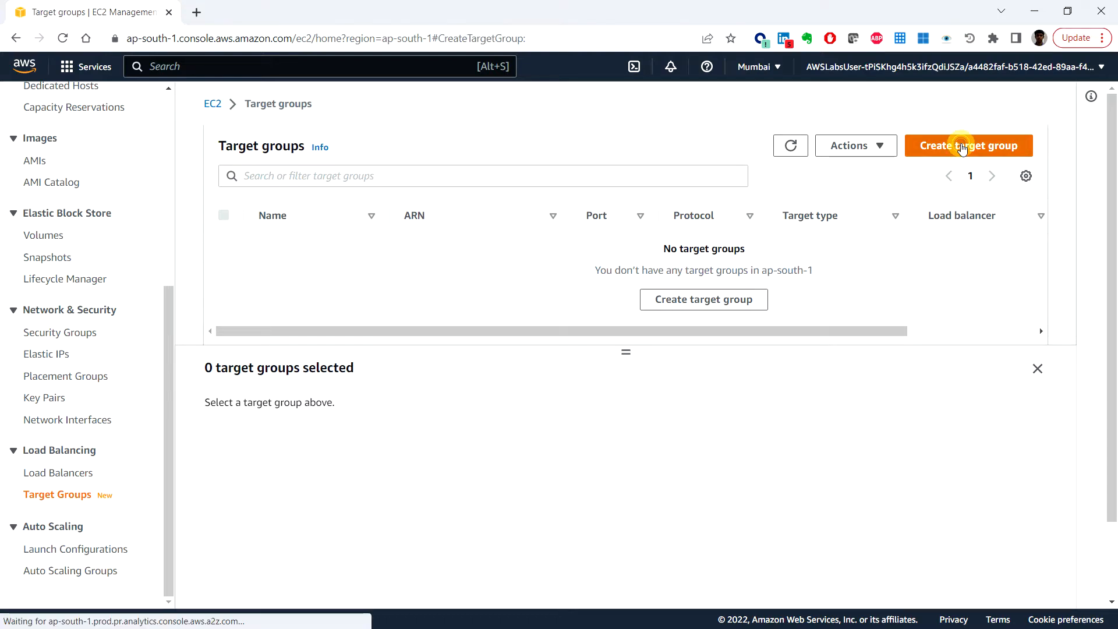
# Step: Start a new instance-type target group named myWPTargetGroup in LabVPC
pyautogui.click(961, 147)
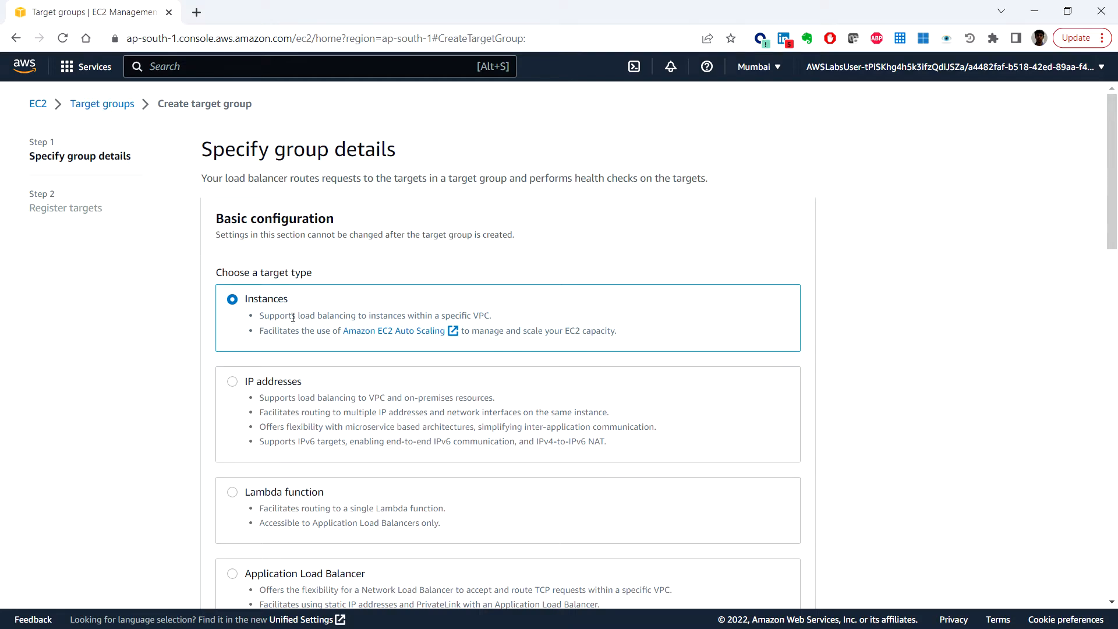
pyautogui.scroll(-3, 293, 317)
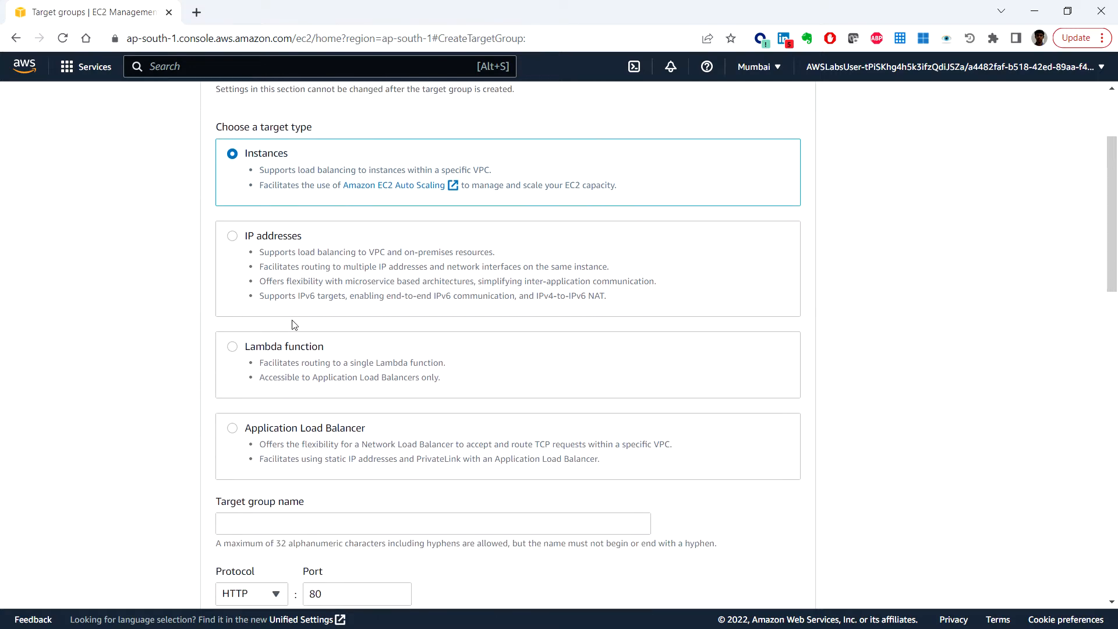
pyautogui.scroll(-3, 293, 324)
pyautogui.click(288, 380)
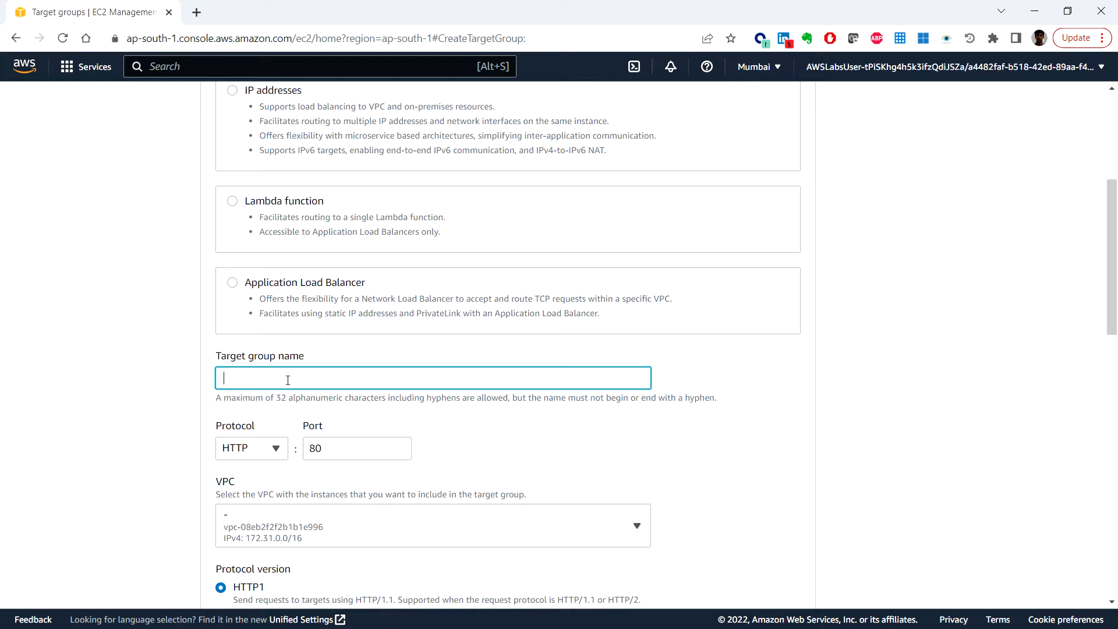
pyautogui.write('myWPTargetGroup')
pyautogui.scroll(-1, 506, 451)
pyautogui.click(526, 457)
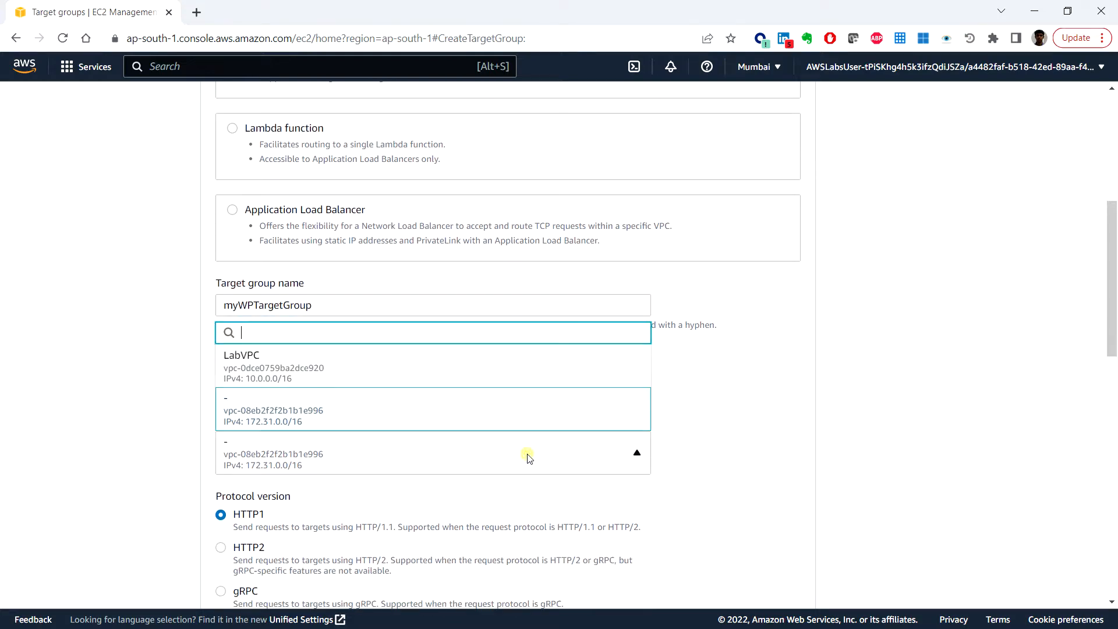
pyautogui.click(384, 372)
pyautogui.scroll(-5, 818, 417)
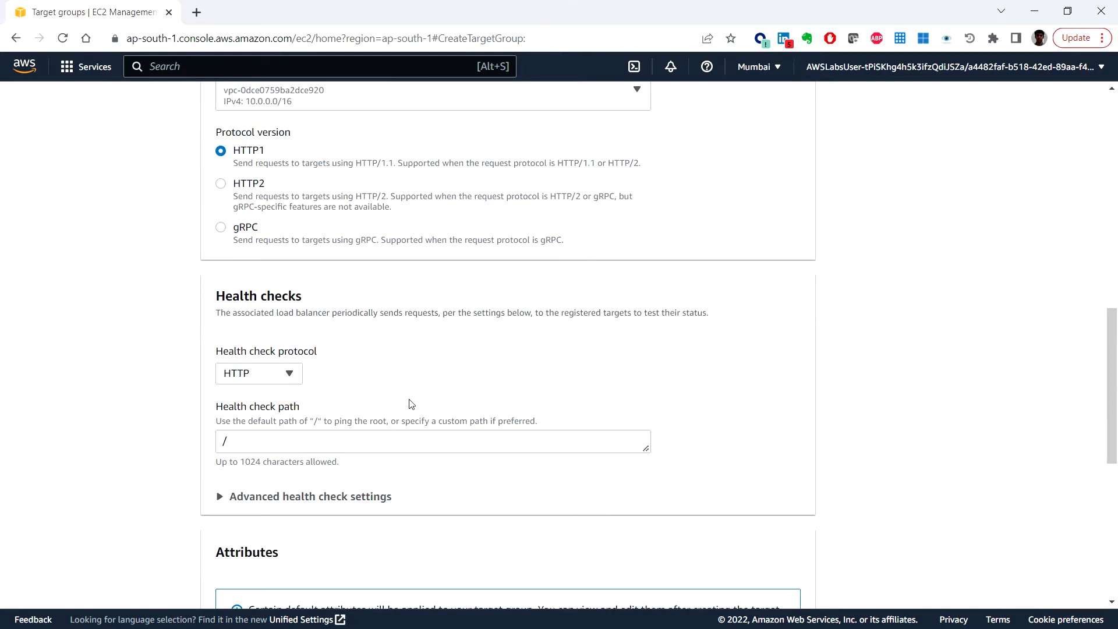
# Step: Set the health check path to /wp-login.php and expand the advanced health check settings
pyautogui.click(292, 443)
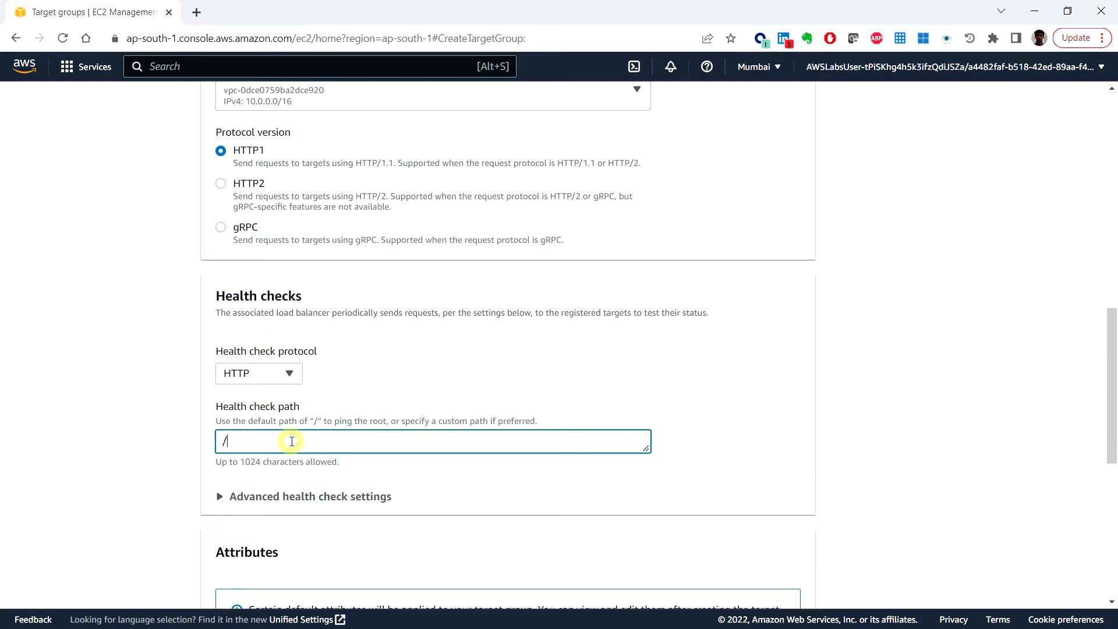
pyautogui.write('wp-login.php')
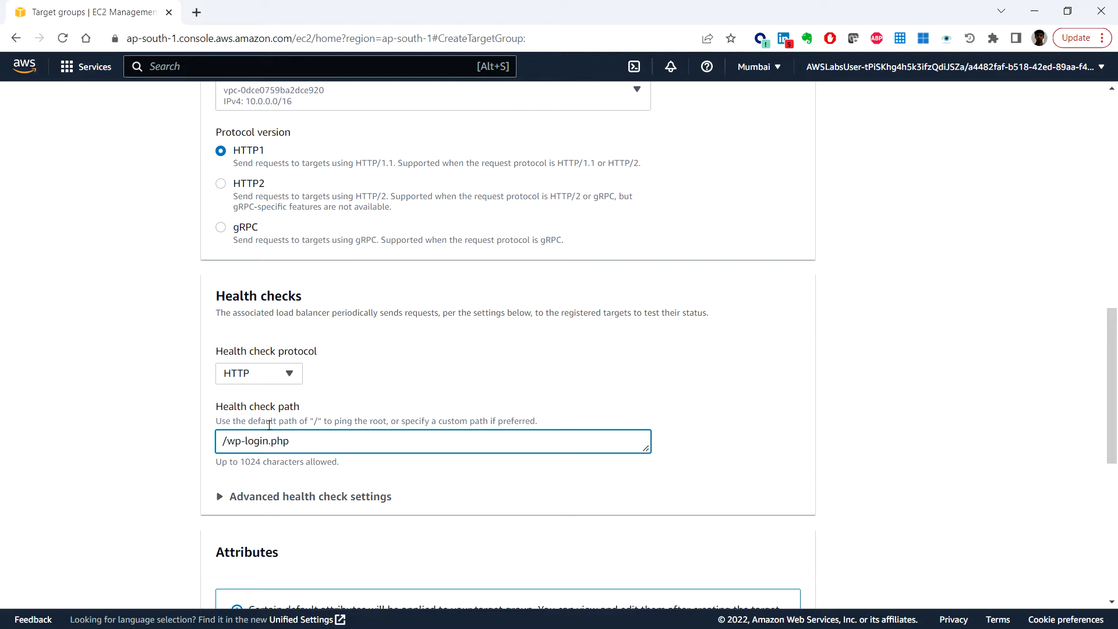
pyautogui.scroll(-3, 252, 406)
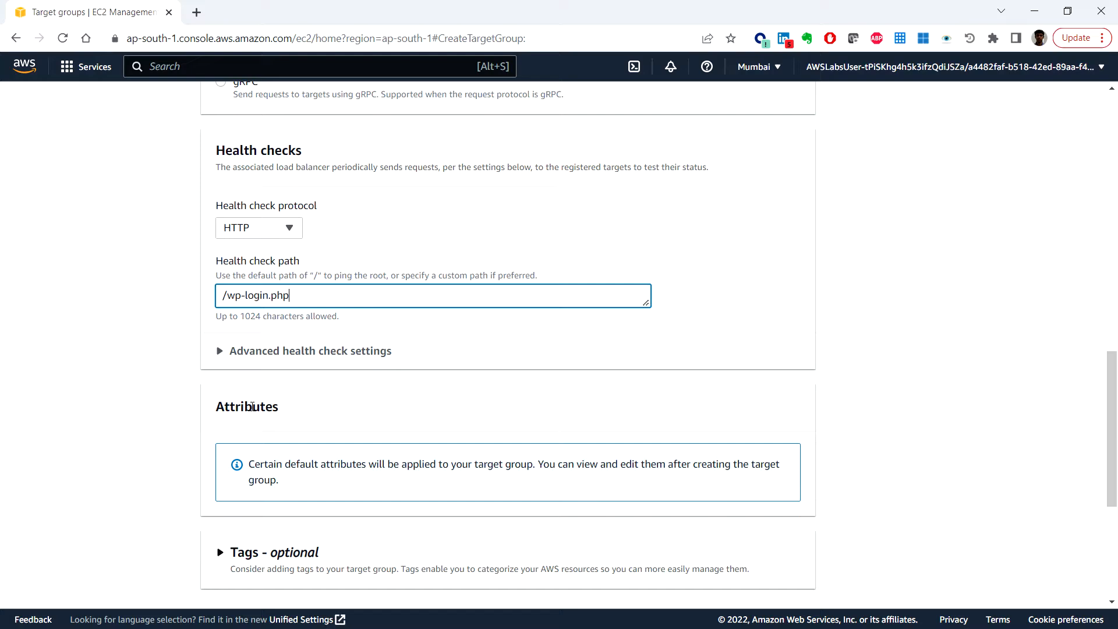
pyautogui.click(223, 353)
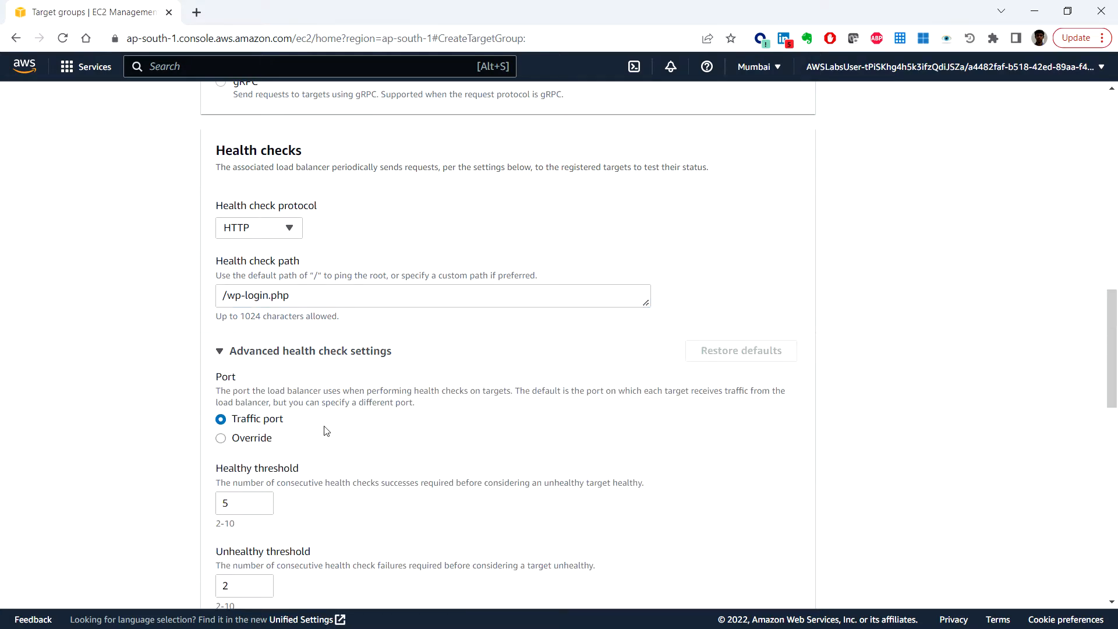
pyautogui.scroll(-3, 341, 470)
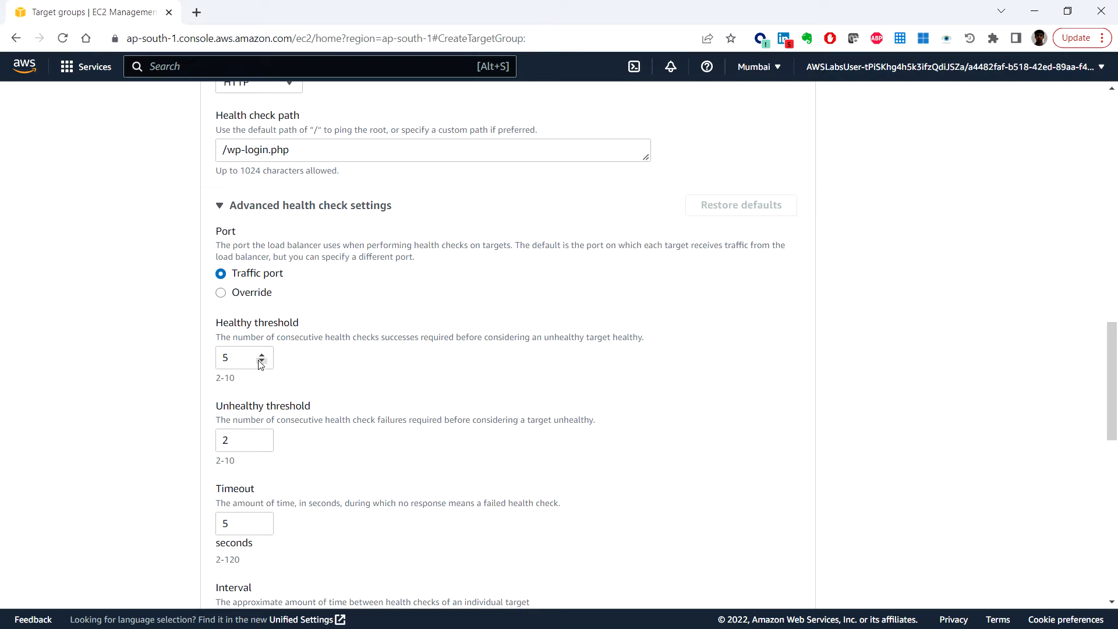
# Step: Set the healthy threshold to 2 and the unhealthy threshold to 10
pyautogui.click(261, 362)
pyautogui.click(262, 363)
pyautogui.click(262, 363)
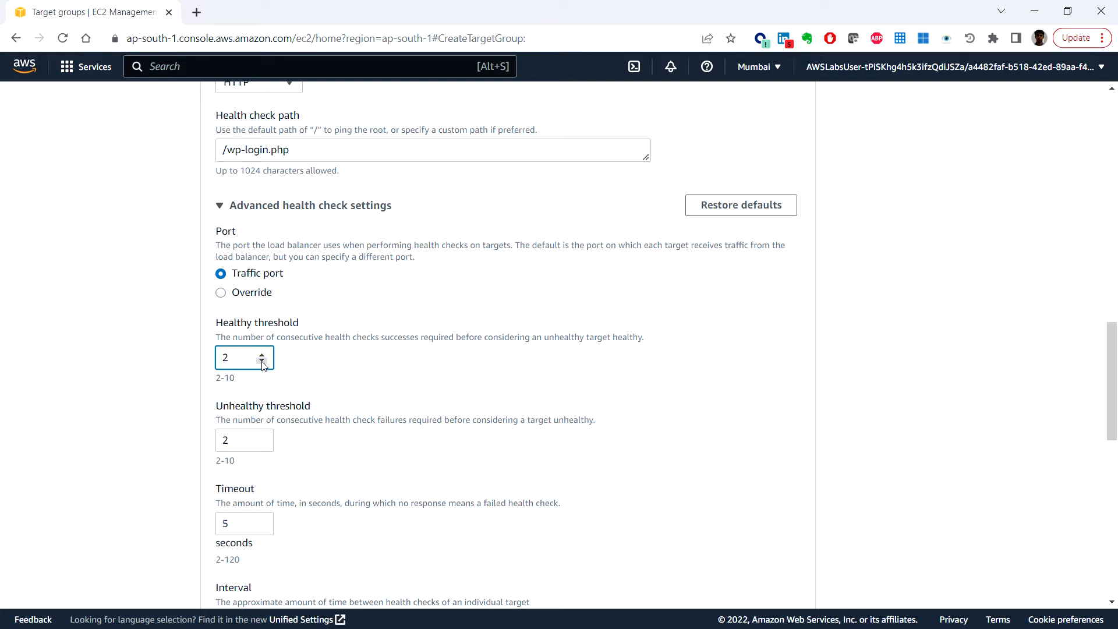
pyautogui.doubleClick(237, 439)
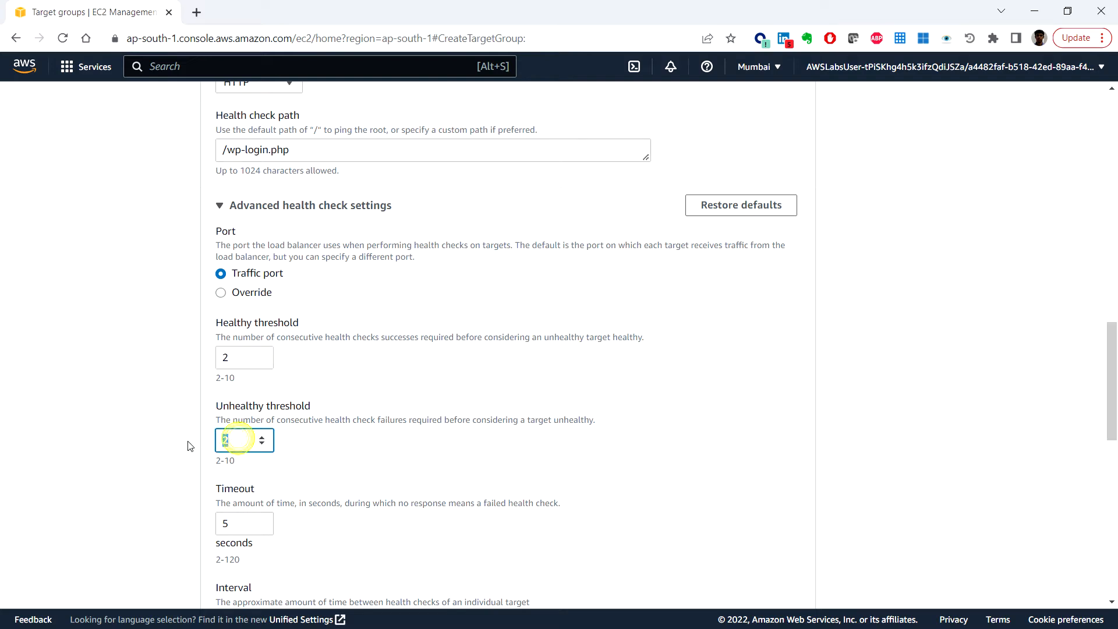
pyautogui.write('10')
# Step: Set the health check timeout to 50 seconds and try to continue
pyautogui.doubleClick(230, 523)
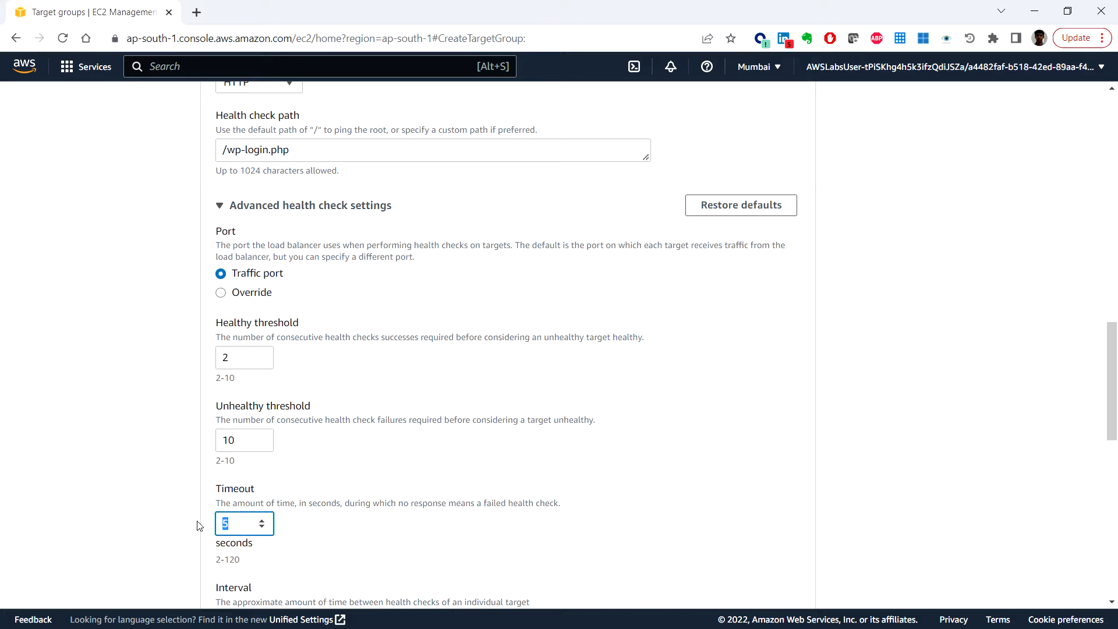
pyautogui.write('50')
pyautogui.moveTo(235, 523); pyautogui.dragTo(220, 522)
pyautogui.scroll(-2, 412, 532)
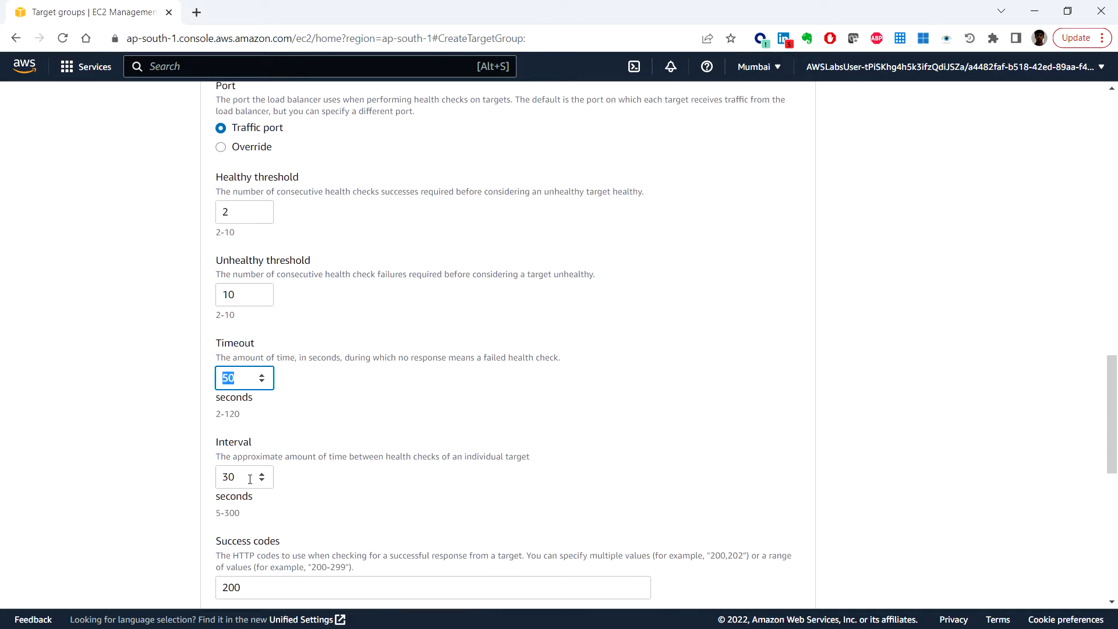
pyautogui.moveTo(251, 478); pyautogui.dragTo(217, 480)
pyautogui.write('50')
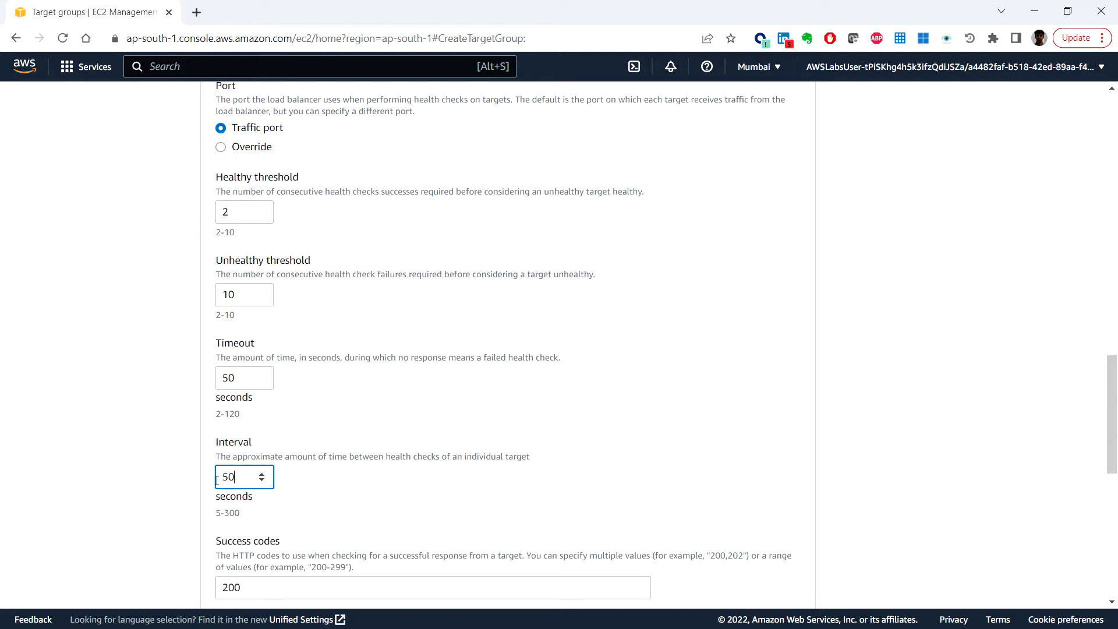
pyautogui.click(473, 509)
pyautogui.scroll(-3, 474, 509)
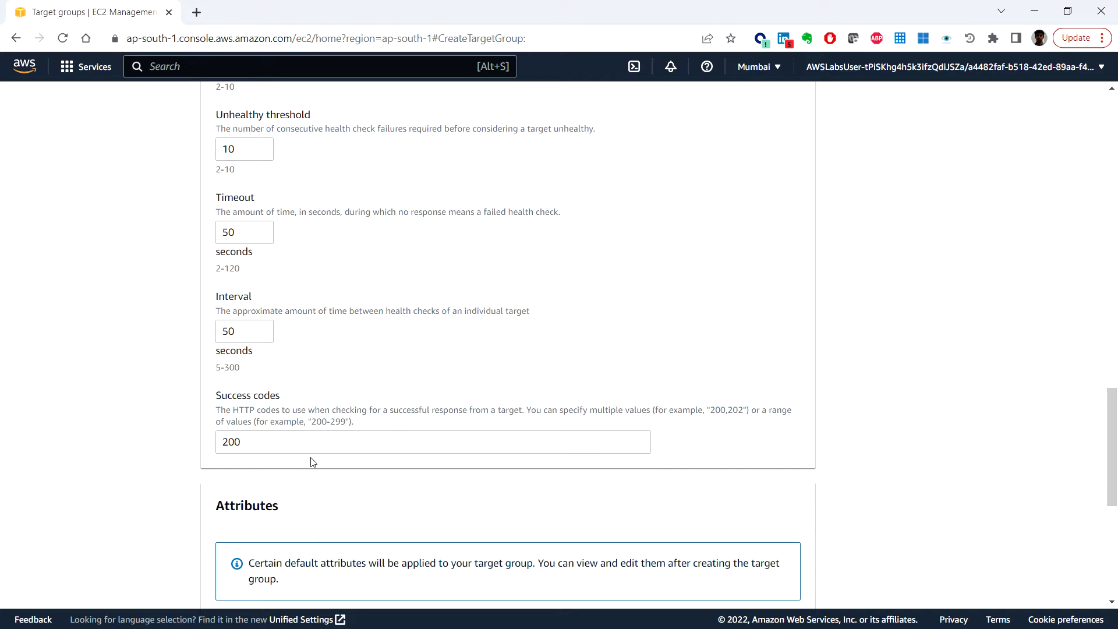
pyautogui.scroll(-2, 797, 516)
pyautogui.scroll(-3, 796, 516)
pyautogui.click(788, 431)
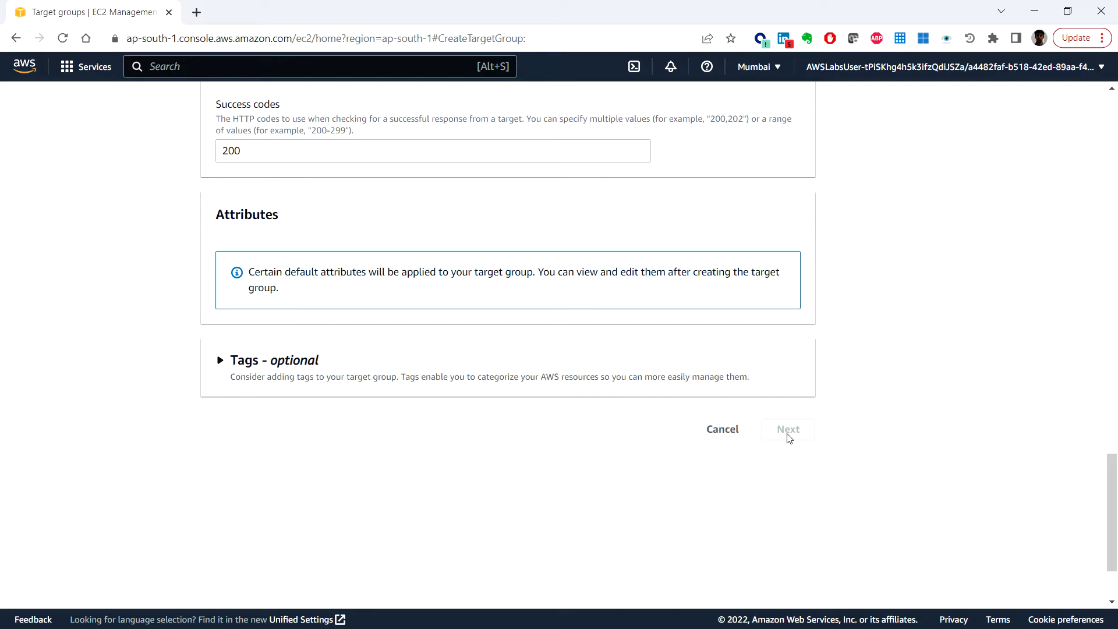
# Step: Correct the health check interval to 60 seconds
pyautogui.scroll(3, 778, 449)
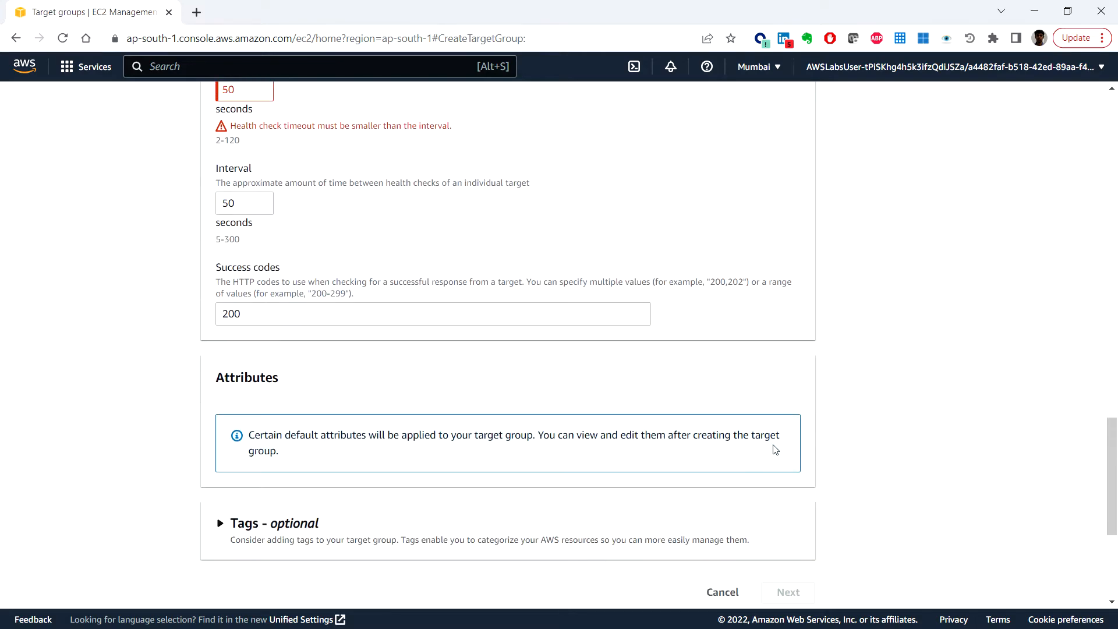
pyautogui.scroll(6, 775, 449)
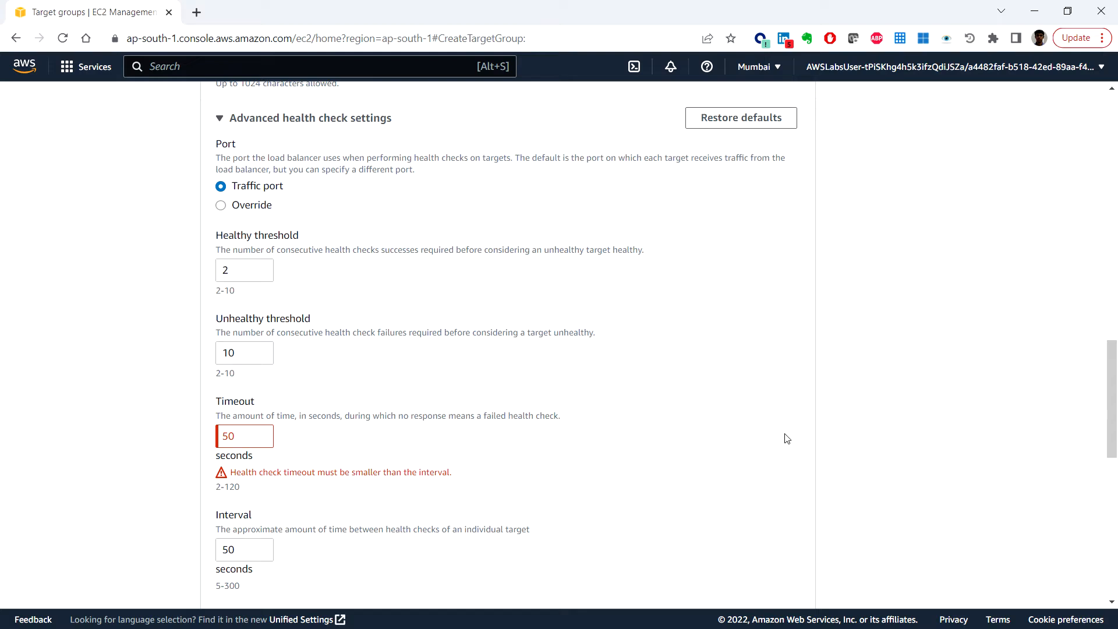
pyautogui.moveTo(243, 547); pyautogui.dragTo(218, 546)
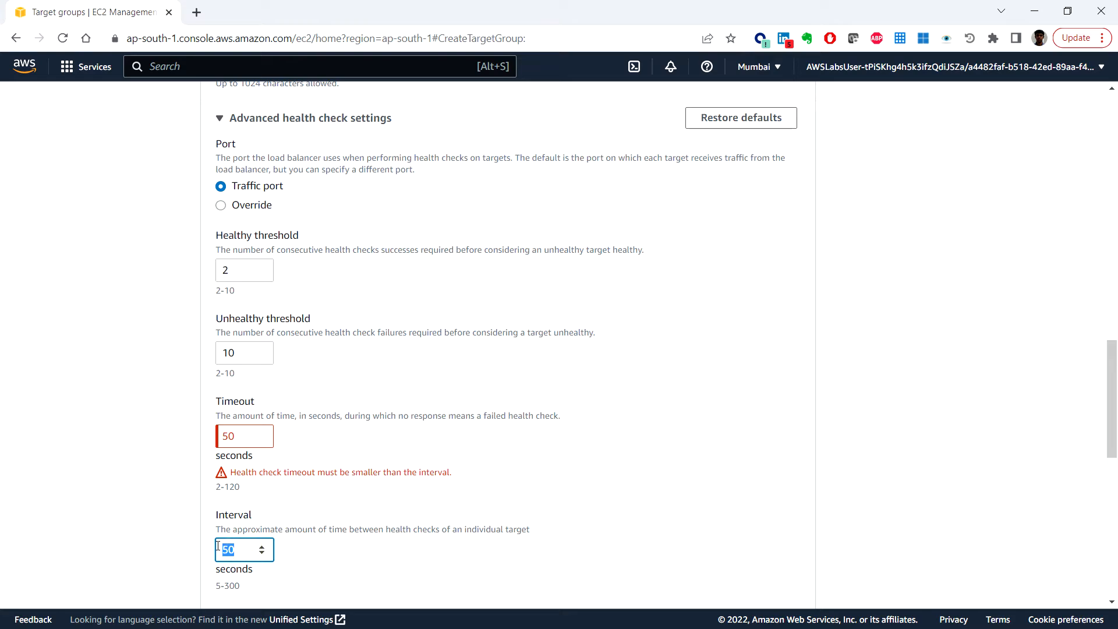
pyautogui.write('60')
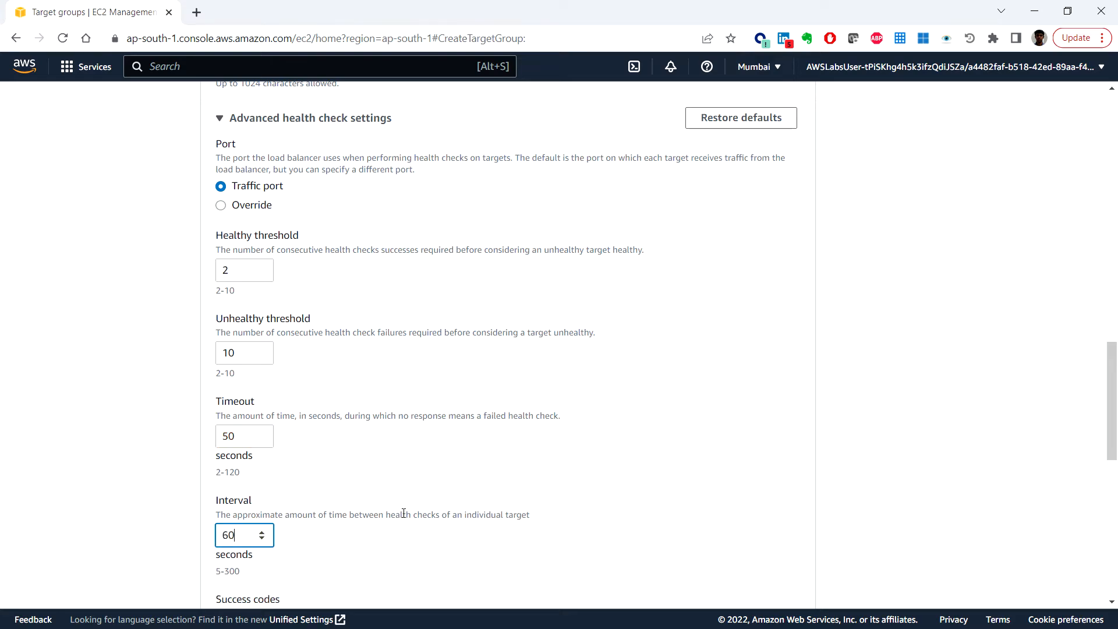
pyautogui.scroll(-1, 568, 511)
pyautogui.scroll(-9, 704, 526)
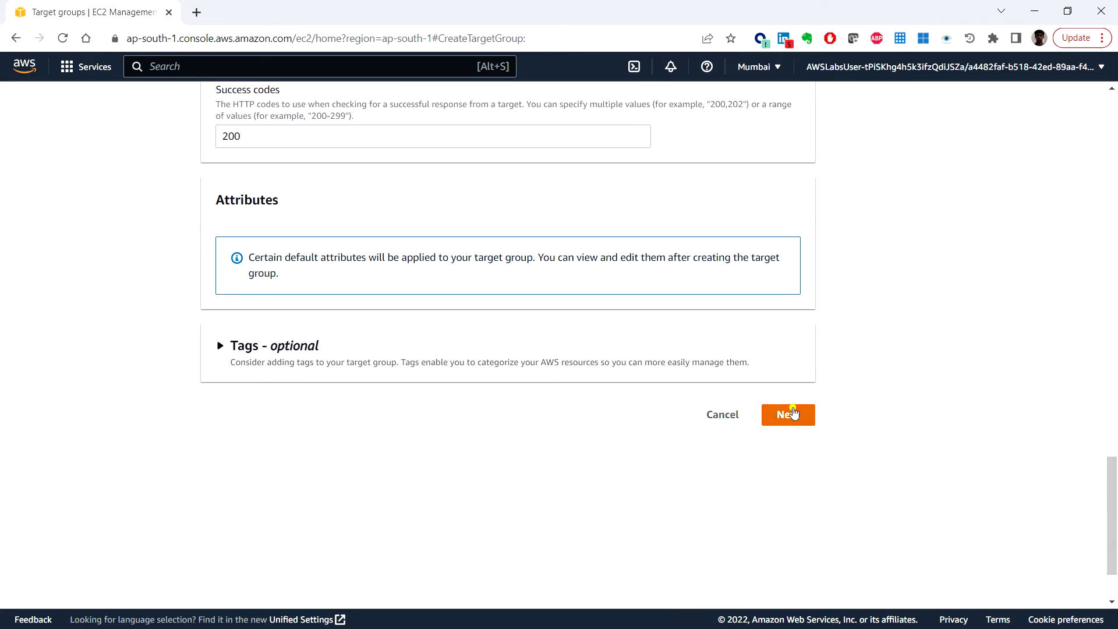
# Step: Create myWPTargetGroup without registering any instances
pyautogui.click(792, 413)
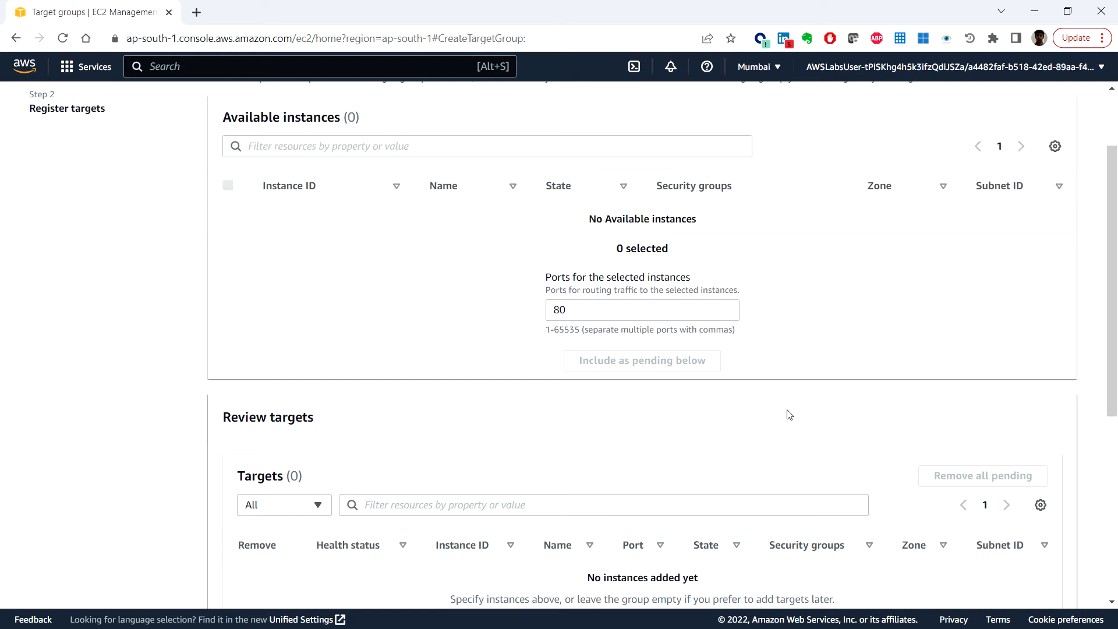
pyautogui.scroll(2, 664, 424)
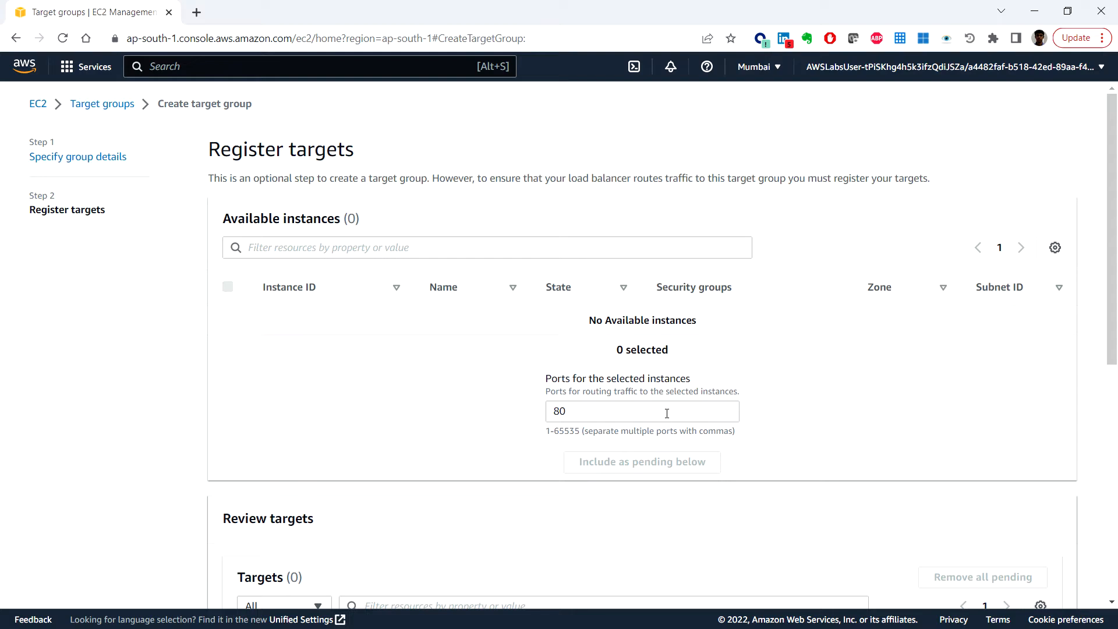
pyautogui.scroll(-2, 668, 414)
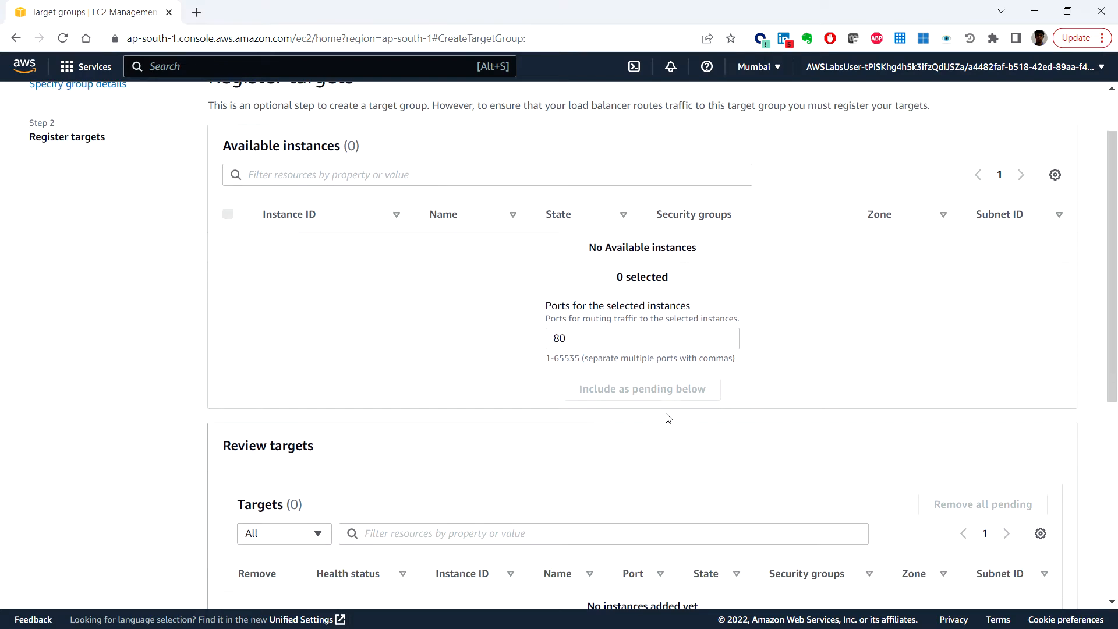
pyautogui.scroll(-6, 668, 418)
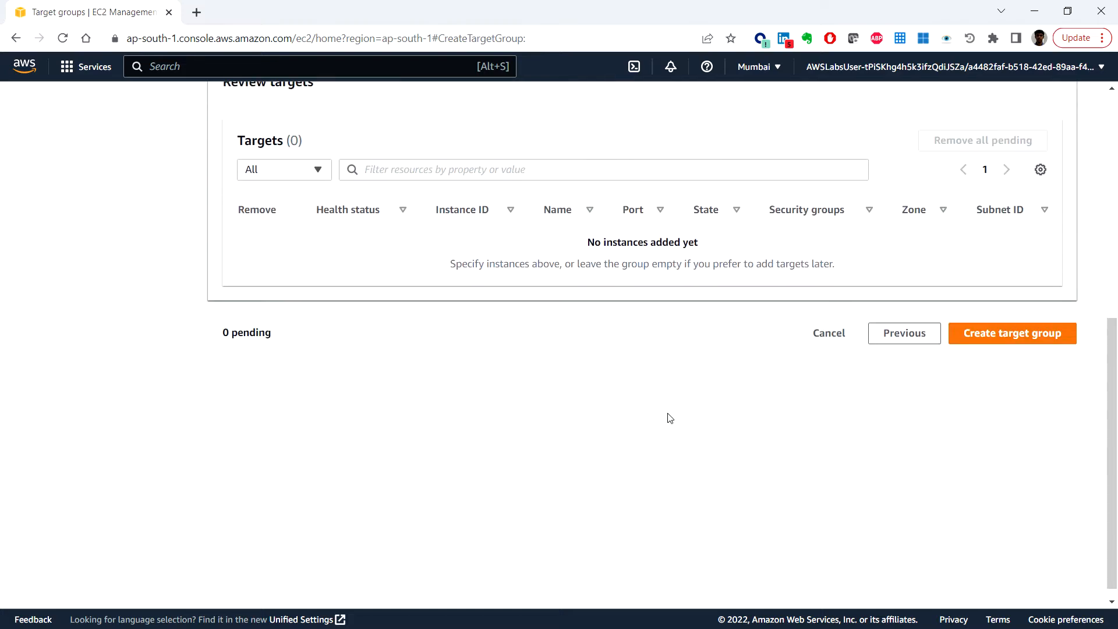
pyautogui.click(1005, 337)
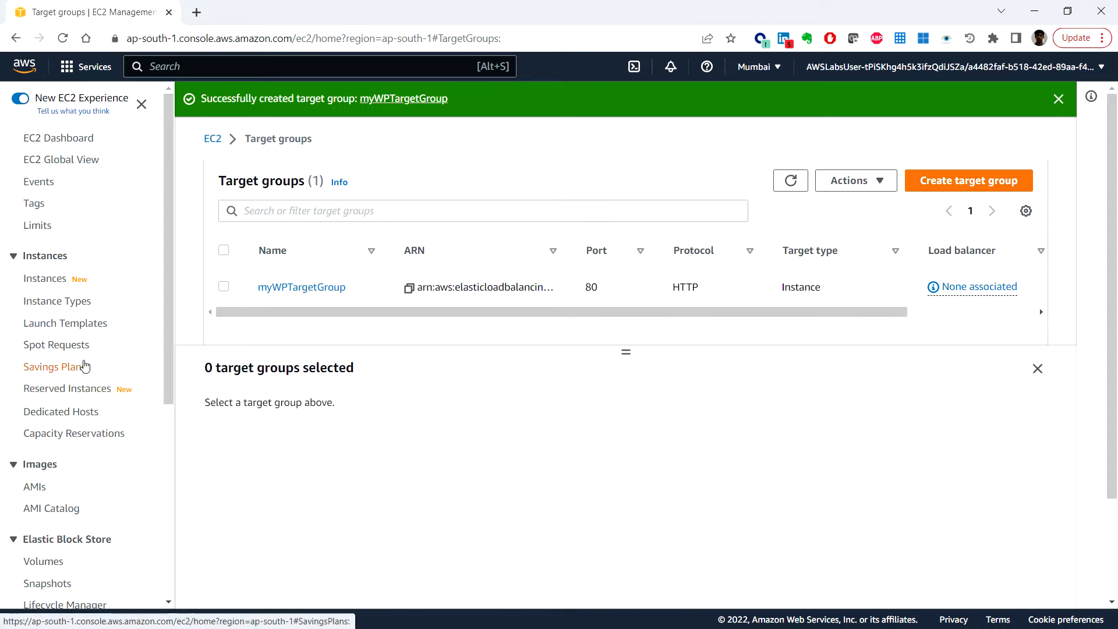
pyautogui.scroll(-5, 83, 367)
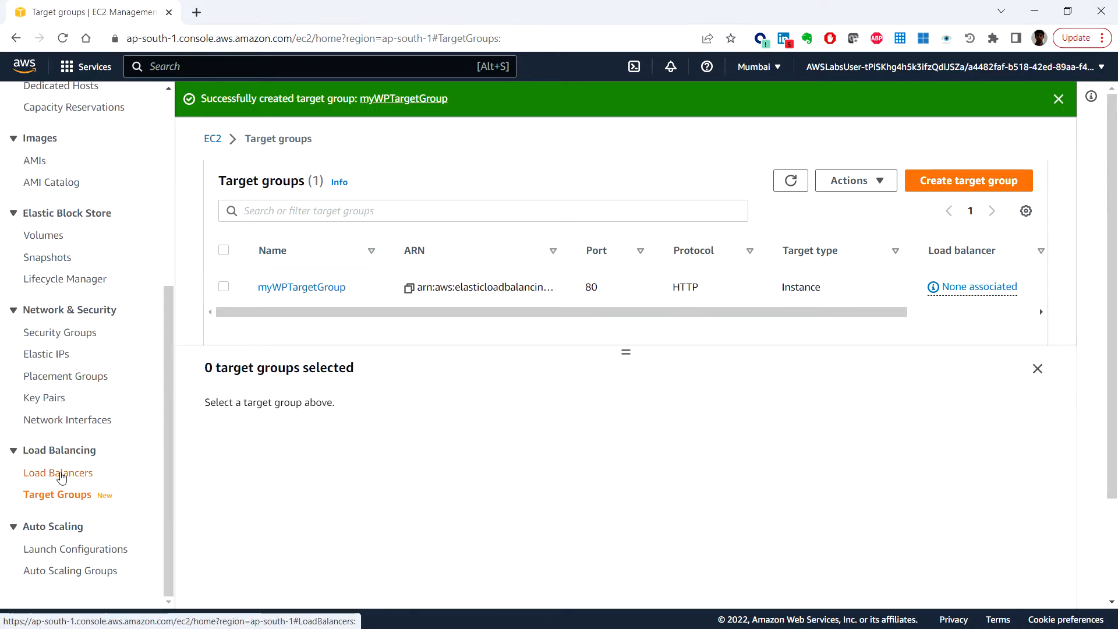
# Step: Go to Load Balancers and start creating an Application Load Balancer
pyautogui.click(60, 472)
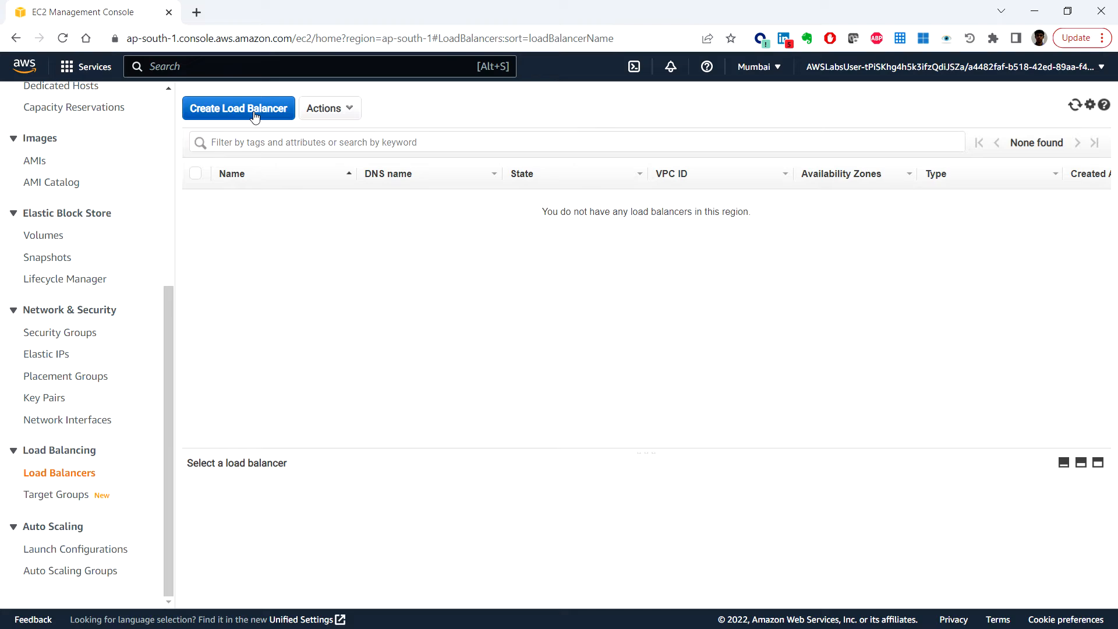
pyautogui.click(254, 115)
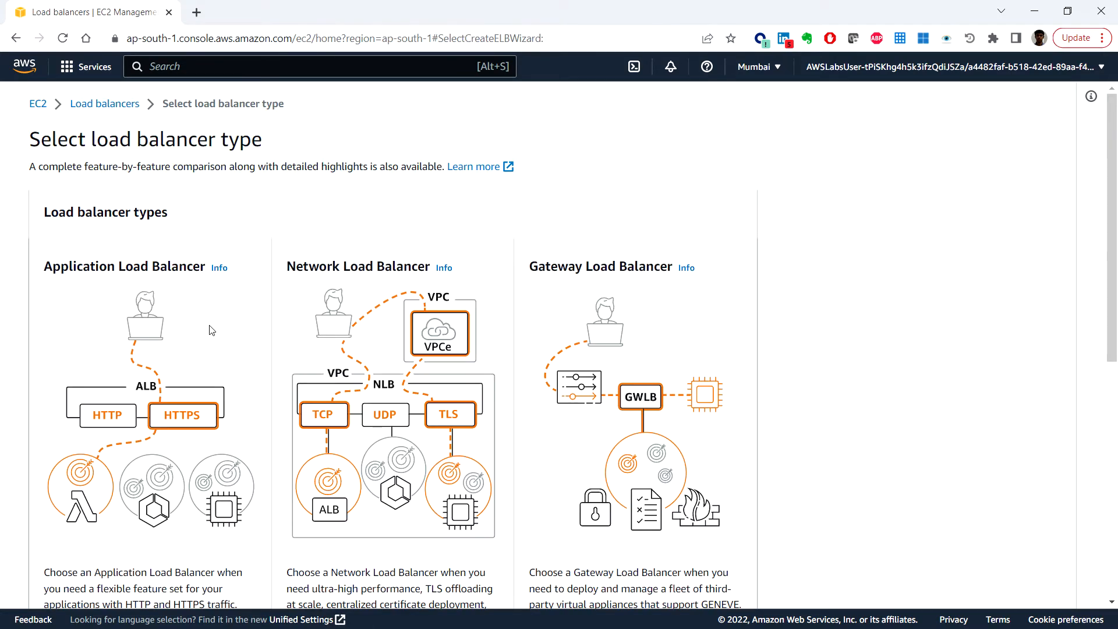
pyautogui.scroll(-4, 212, 332)
pyautogui.click(93, 494)
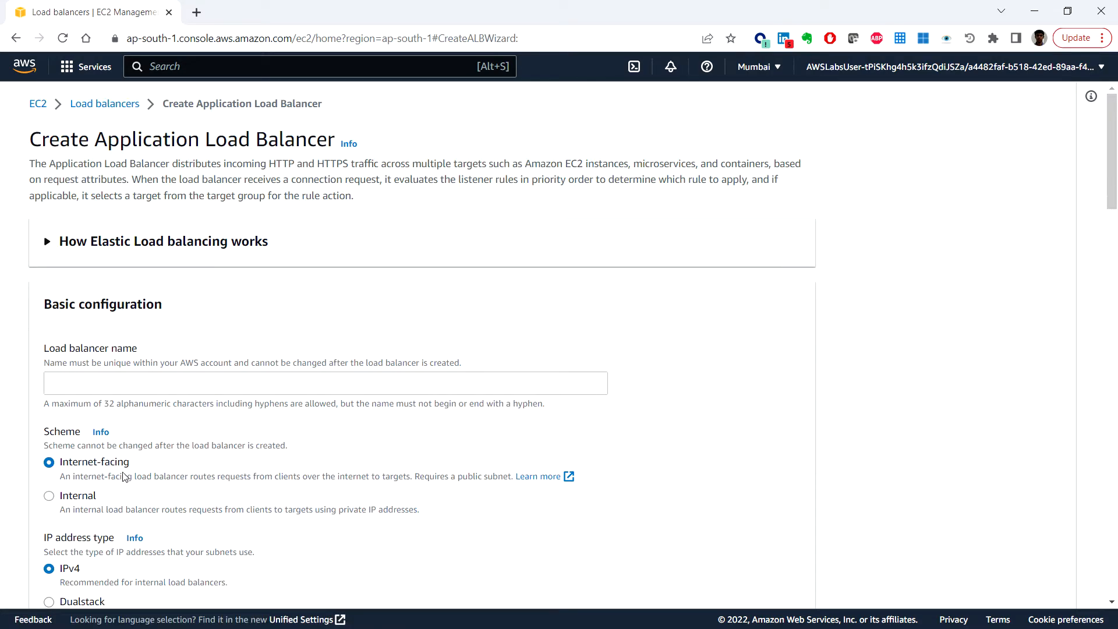
# Step: Name the load balancer myWPAppALB and place it in LabVPC
pyautogui.click(151, 384)
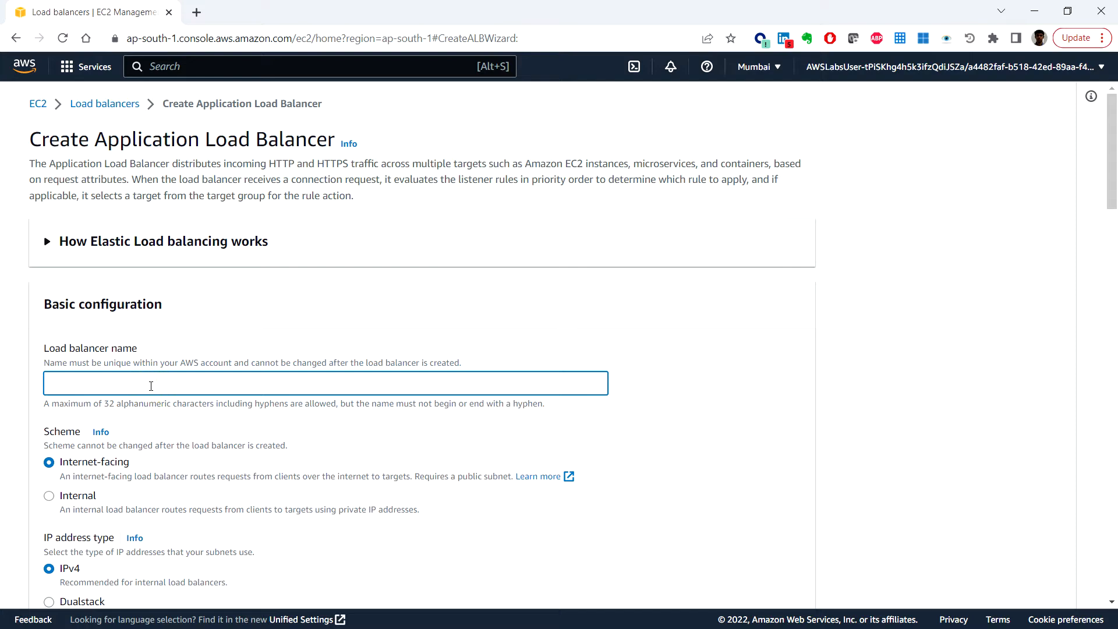
pyautogui.write('myWPAppALB')
pyautogui.scroll(-3, 211, 444)
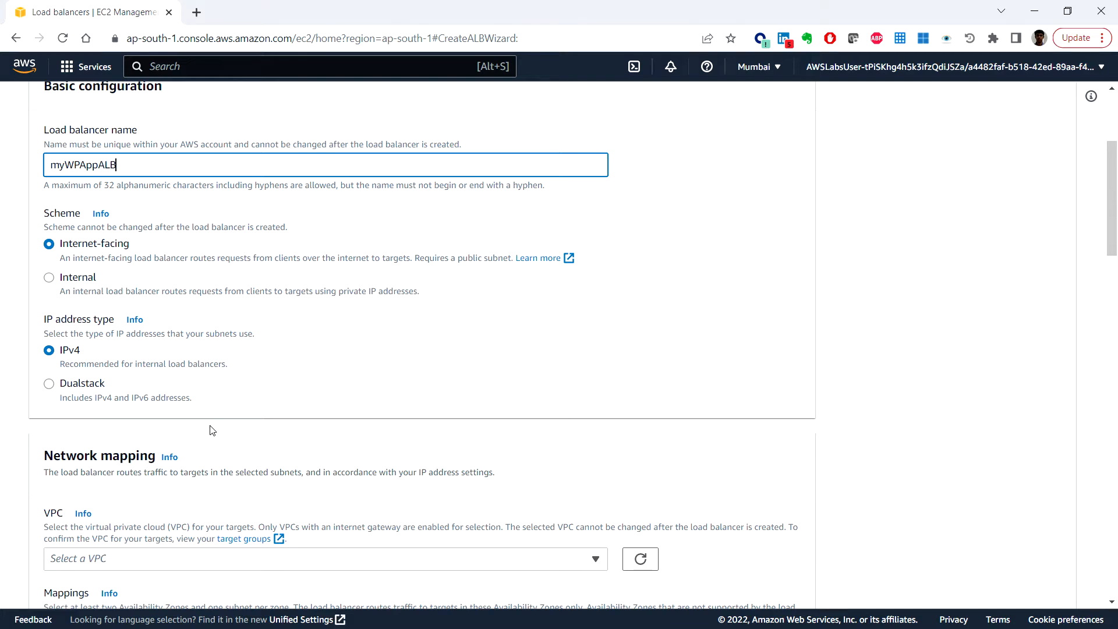
pyautogui.scroll(-2, 212, 430)
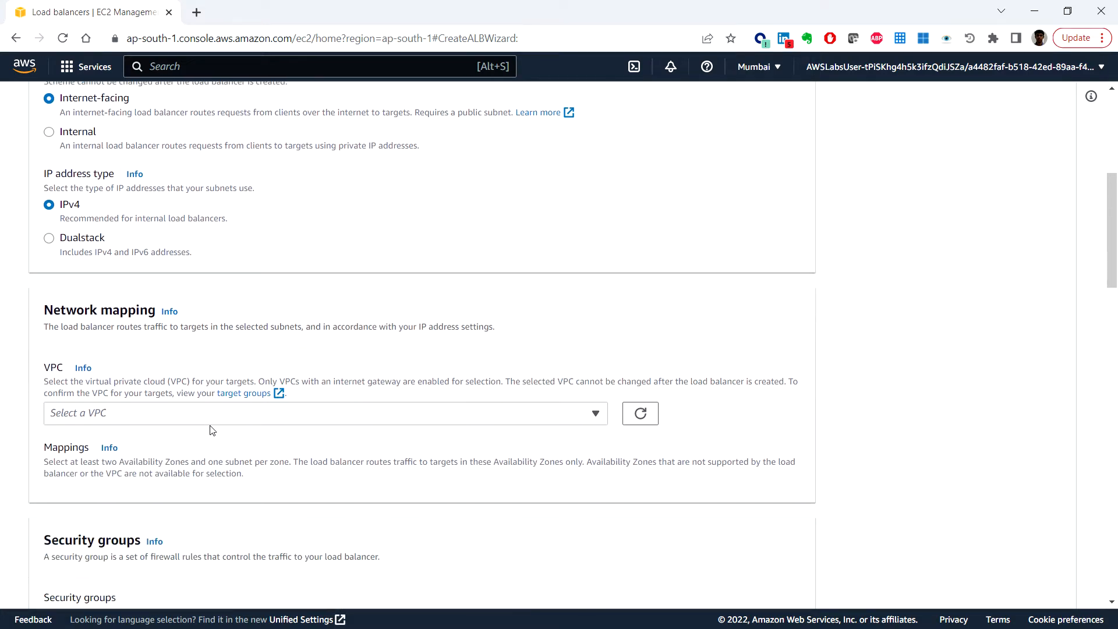
pyautogui.click(287, 413)
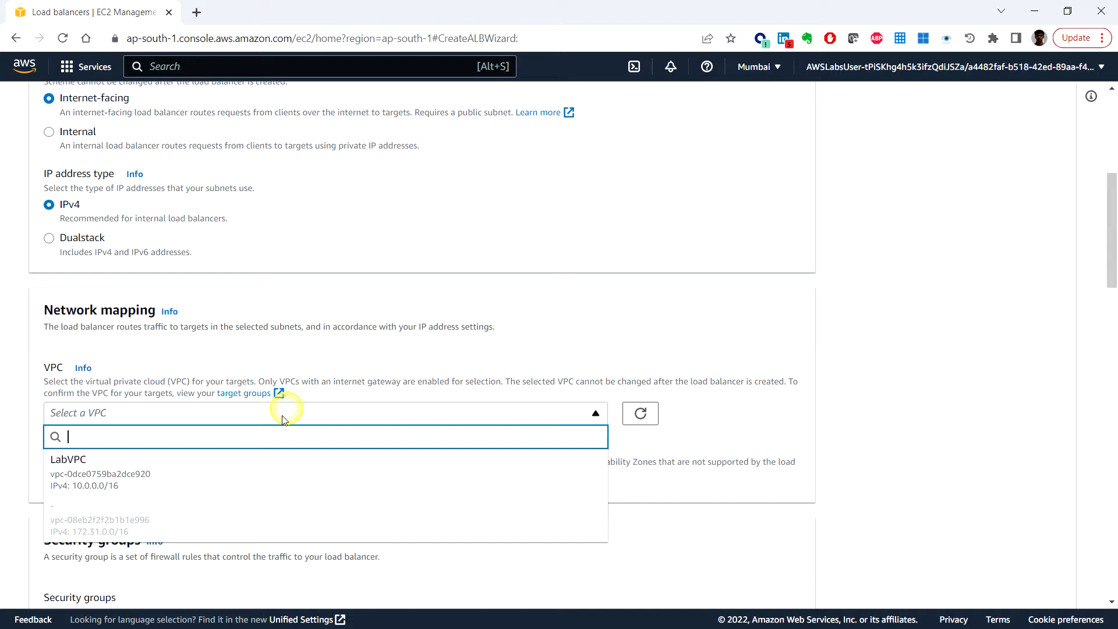
pyautogui.click(217, 472)
pyautogui.scroll(-2, 287, 460)
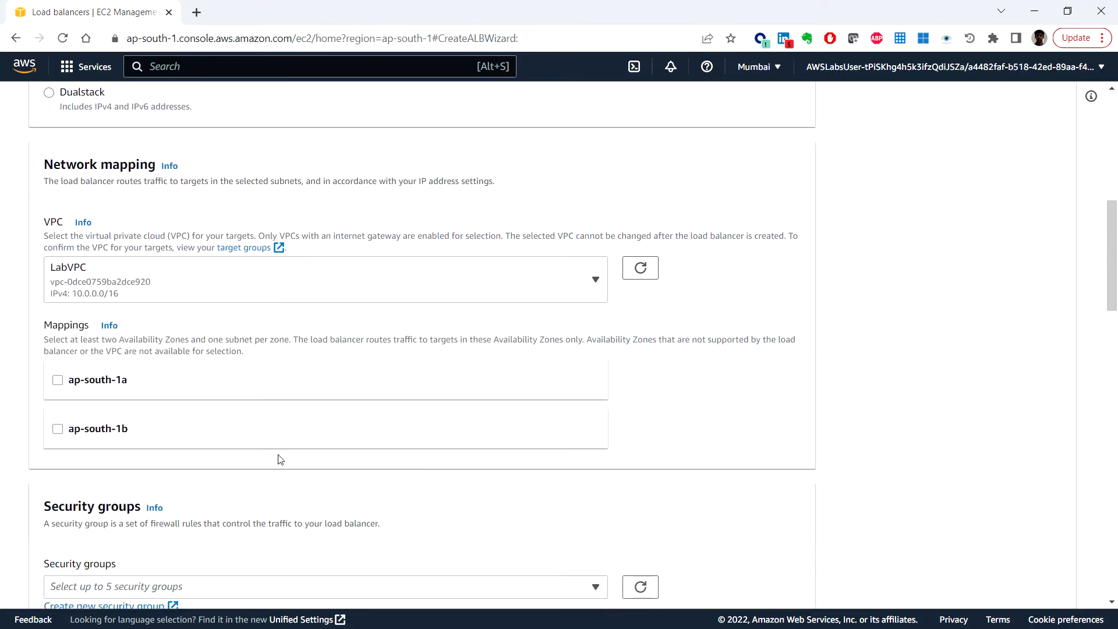
# Step: Map ap-south-1a to PublicSubnet1 and ap-south-1b to PublicSubnet2
pyautogui.click(58, 381)
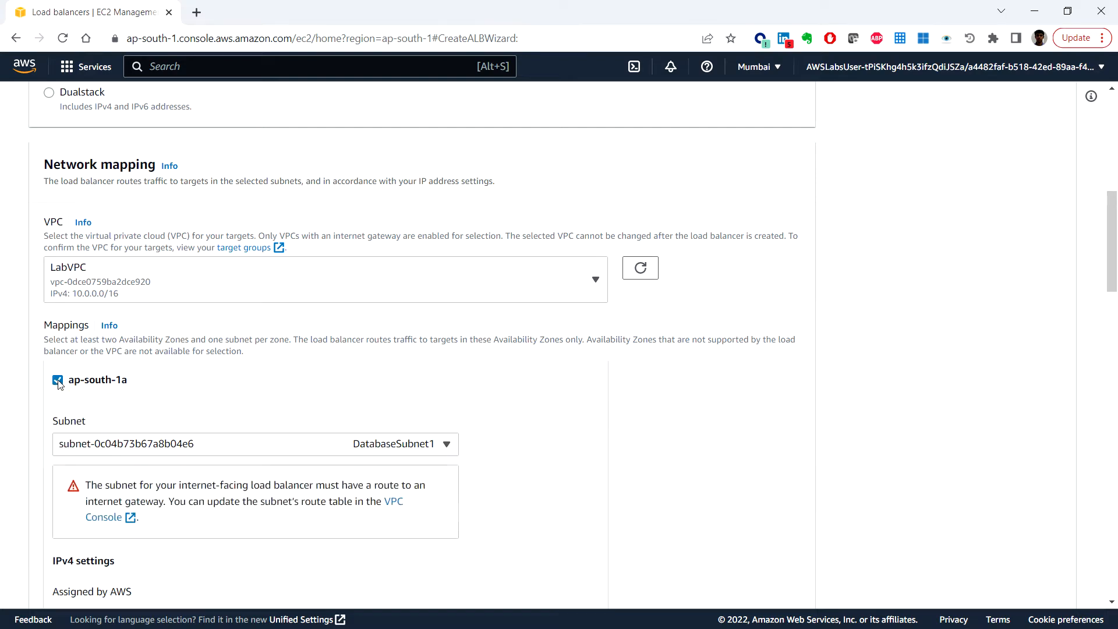
pyautogui.click(249, 451)
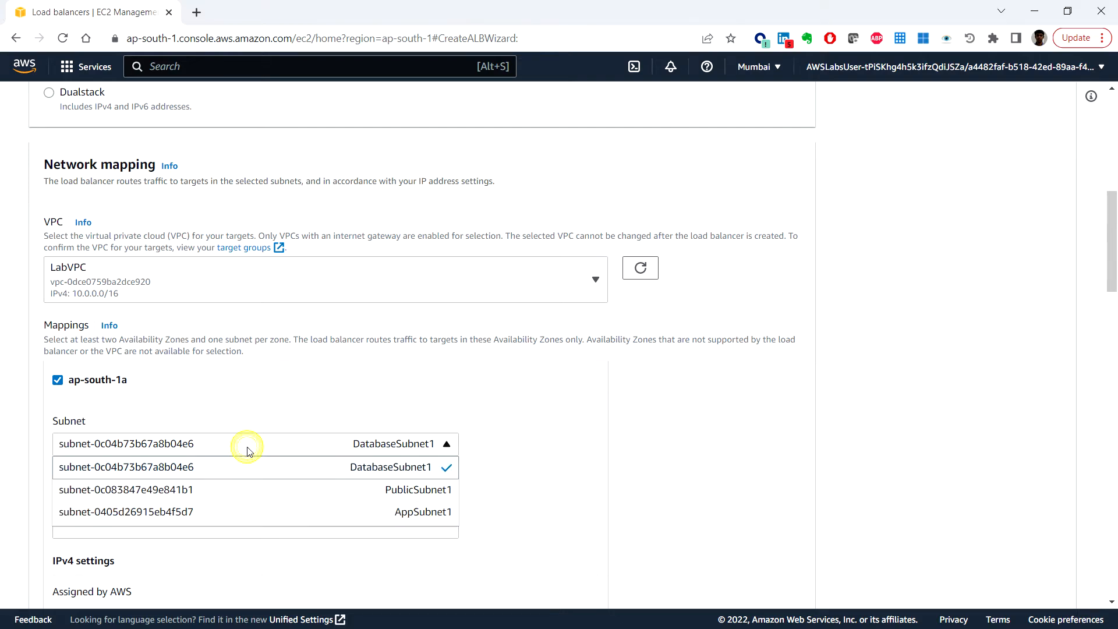
pyautogui.click(241, 490)
pyautogui.scroll(-3, 175, 476)
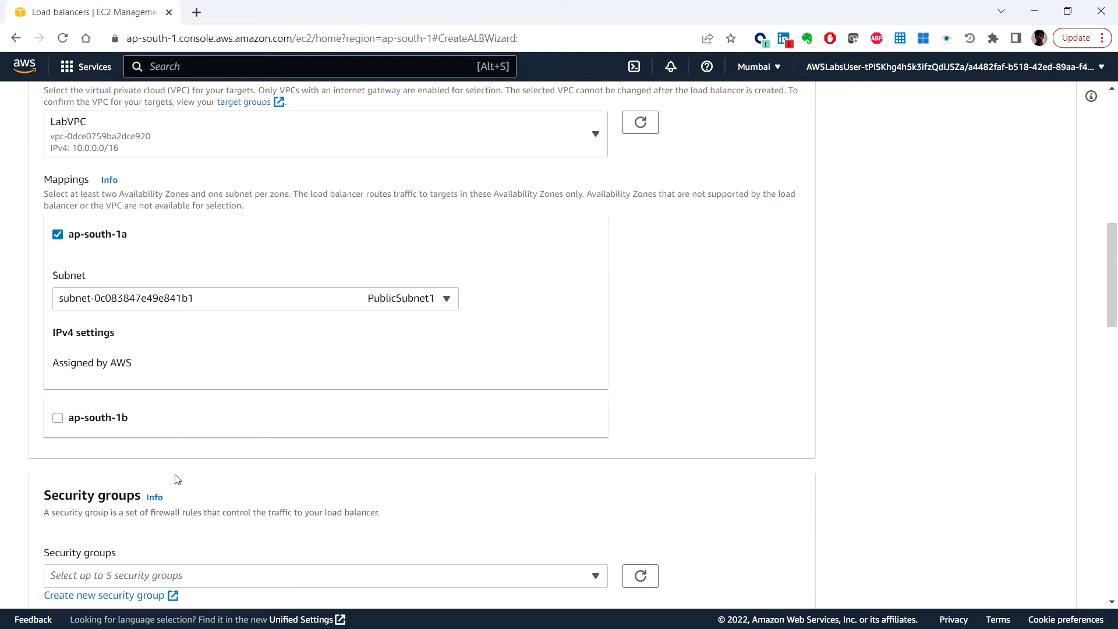
pyautogui.click(58, 418)
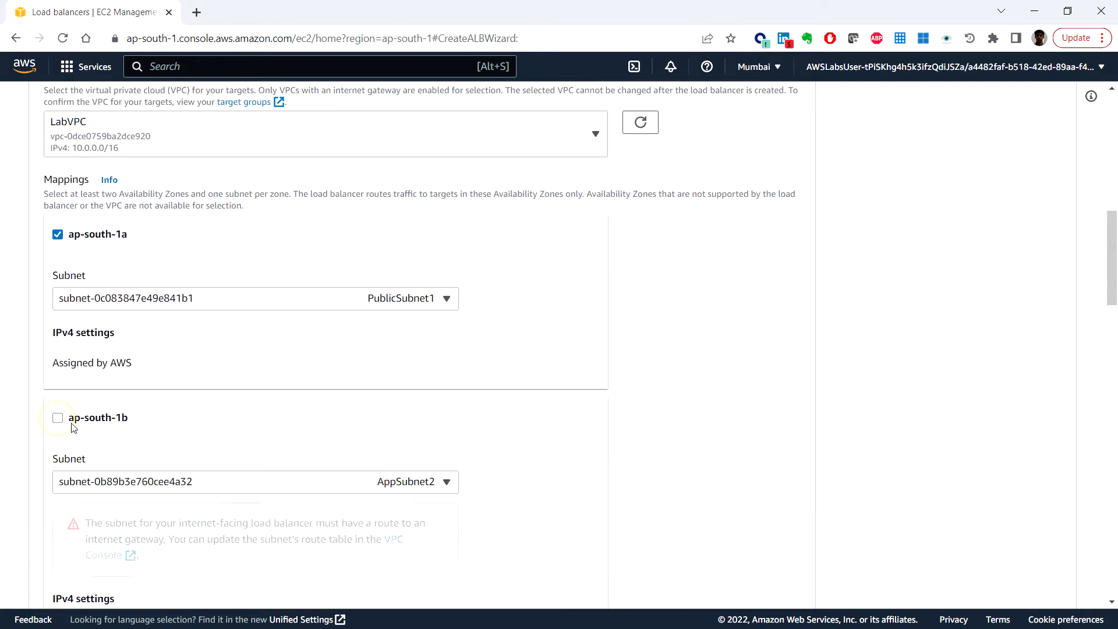
pyautogui.click(182, 487)
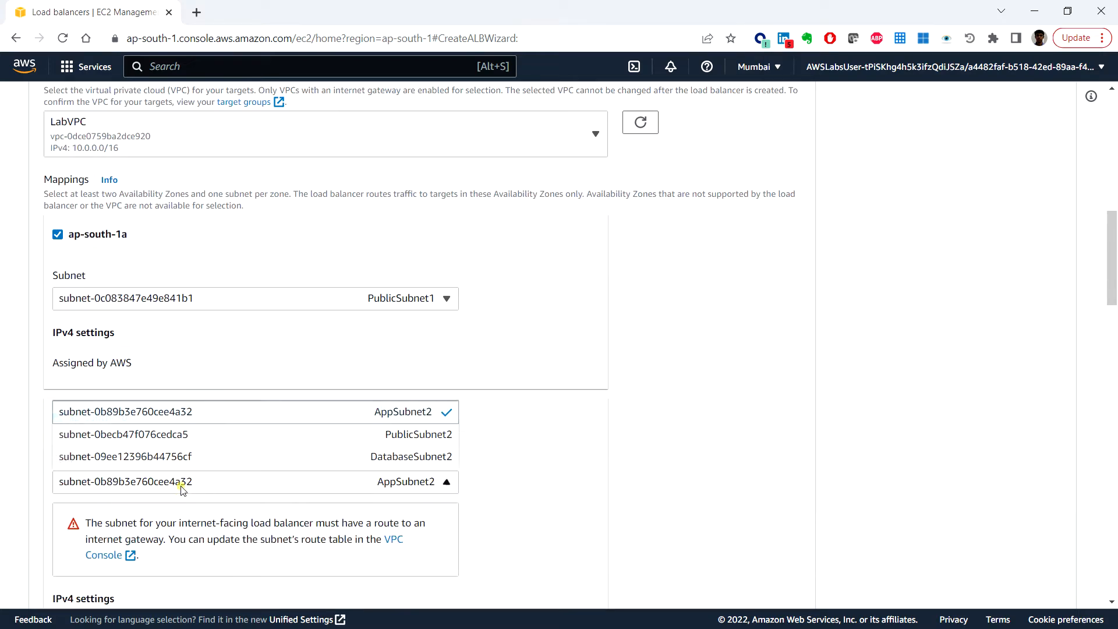
pyautogui.click(262, 435)
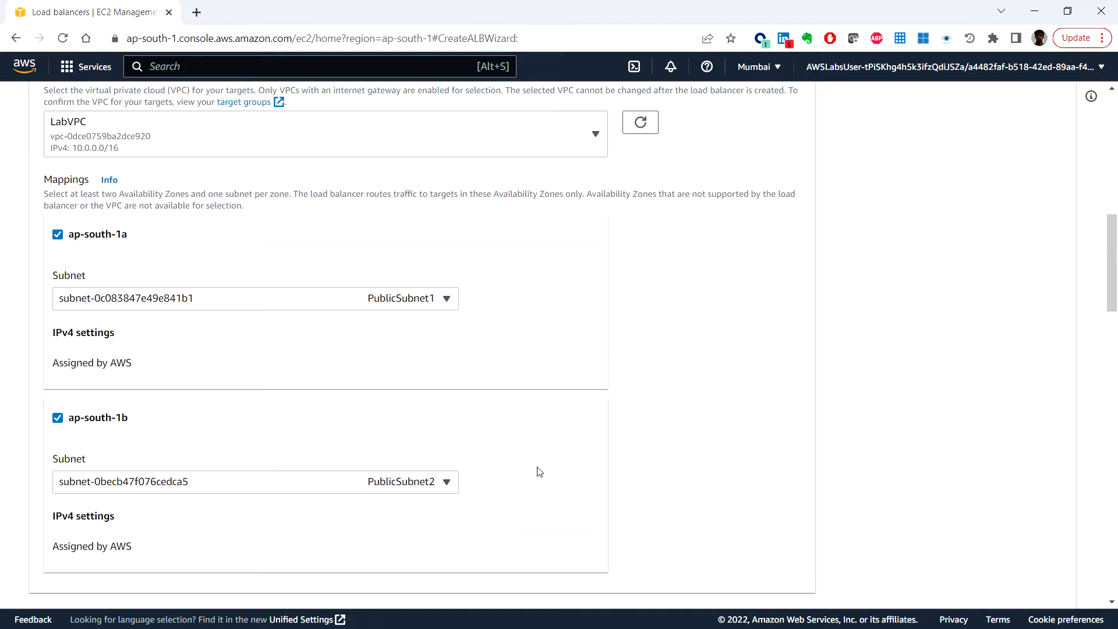
pyautogui.scroll(-1, 539, 472)
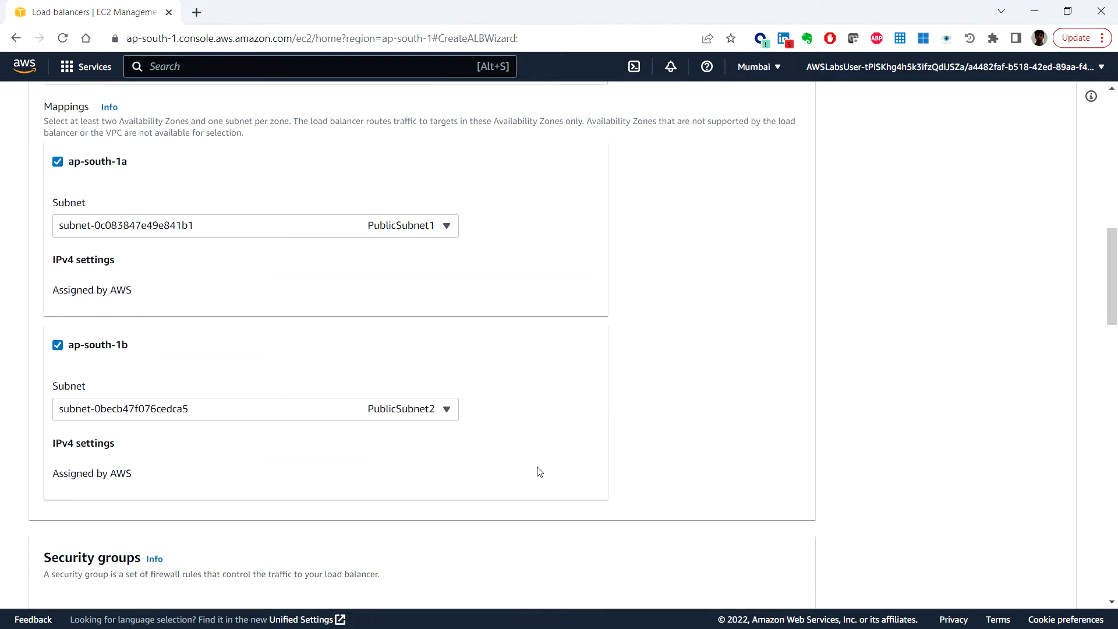
pyautogui.scroll(-3, 539, 472)
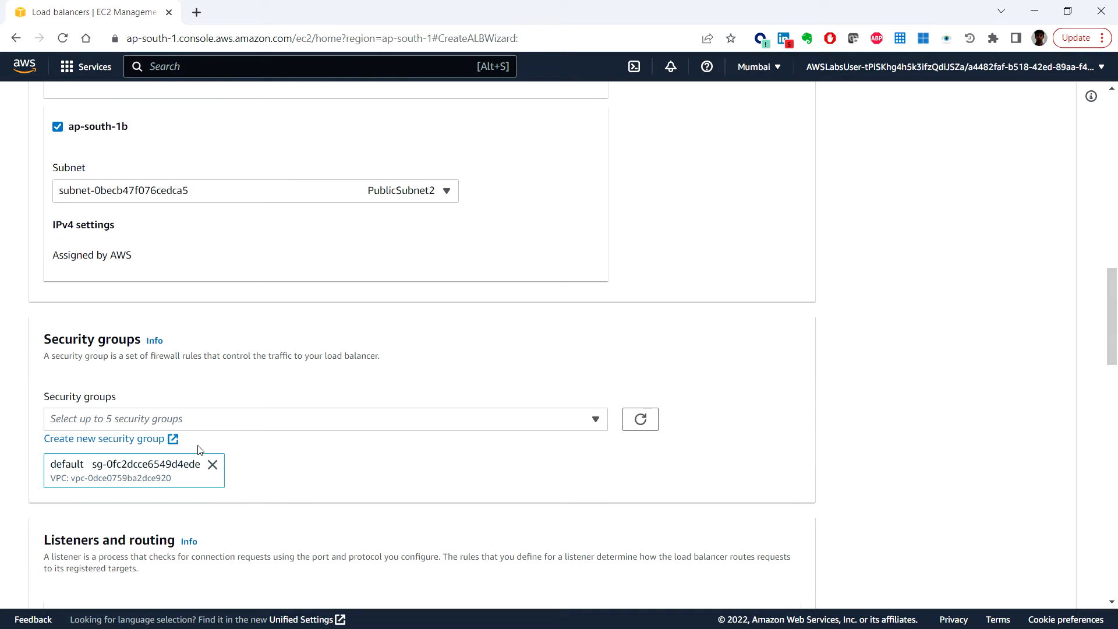
# Step: Replace the default security group with VPCStack-AppInstanceSecurityGroup-1OEMPHLXGRKZW
pyautogui.click(212, 464)
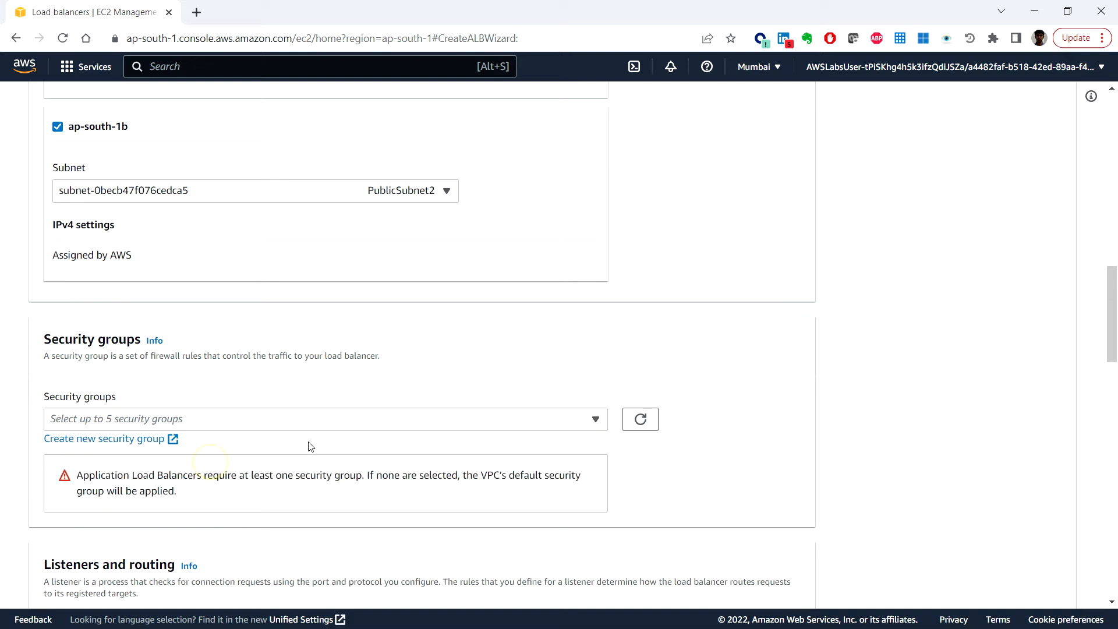
pyautogui.click(335, 422)
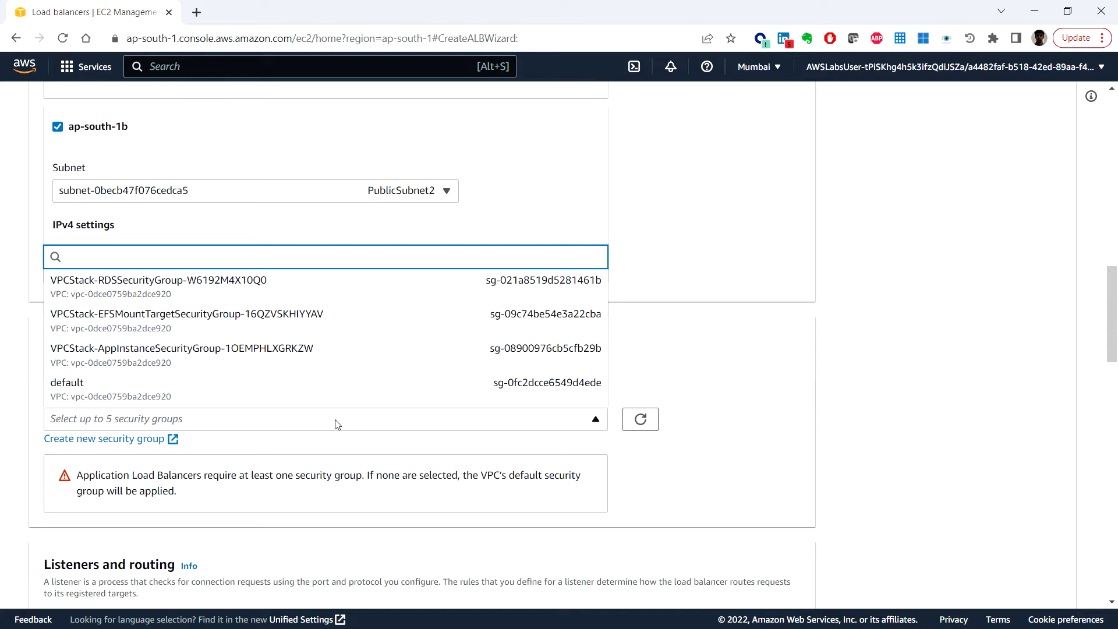
pyautogui.scroll(-1, 329, 374)
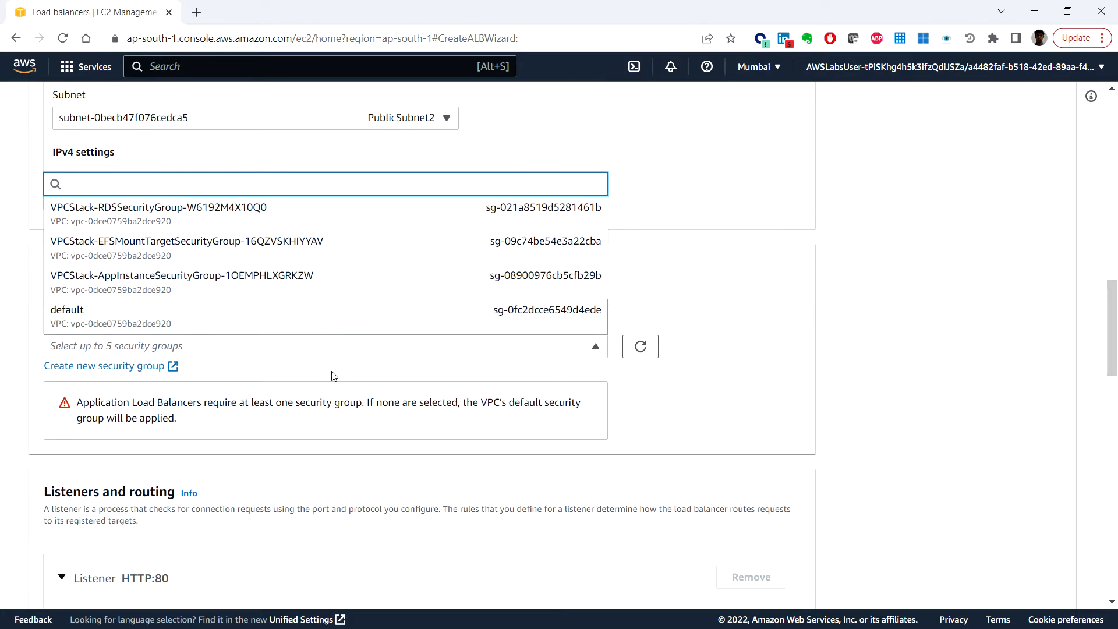
pyautogui.scroll(1, 329, 374)
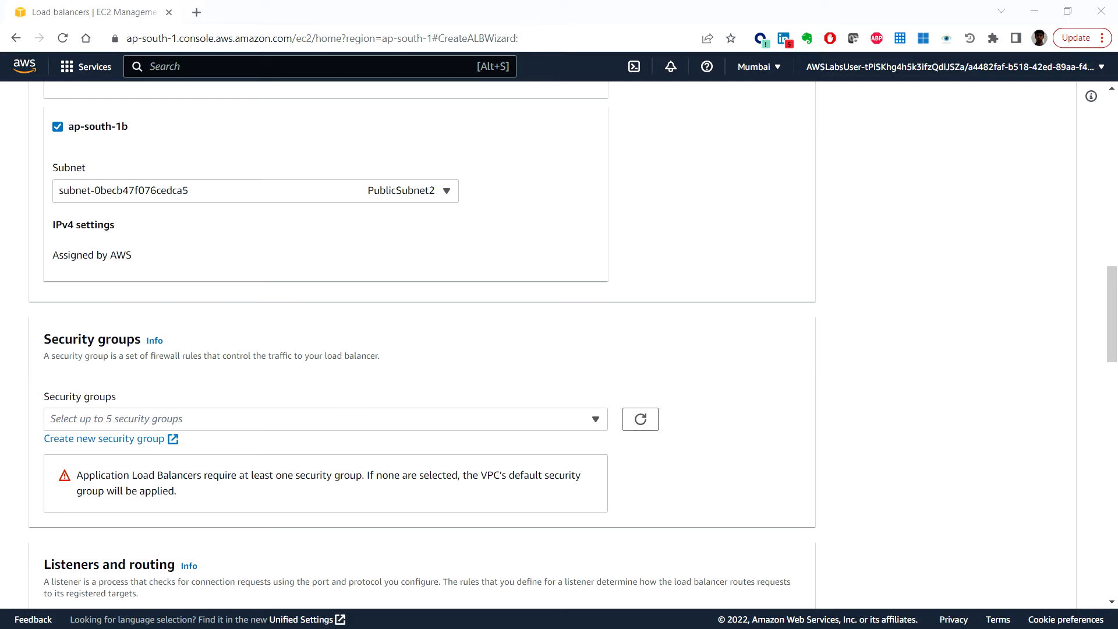
pyautogui.click(315, 419)
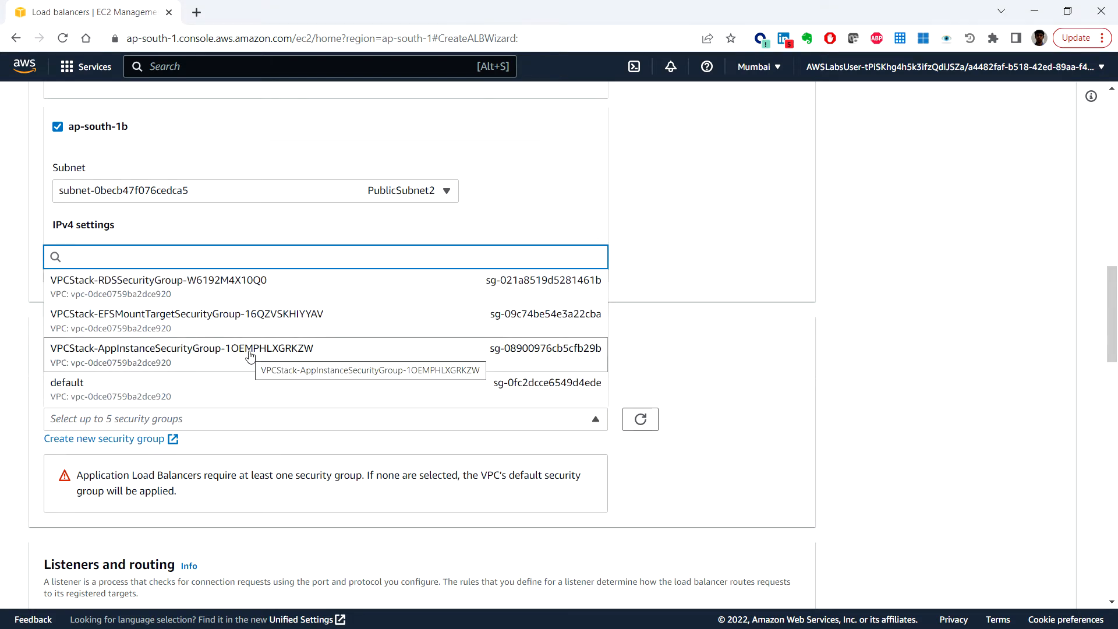
pyautogui.click(249, 354)
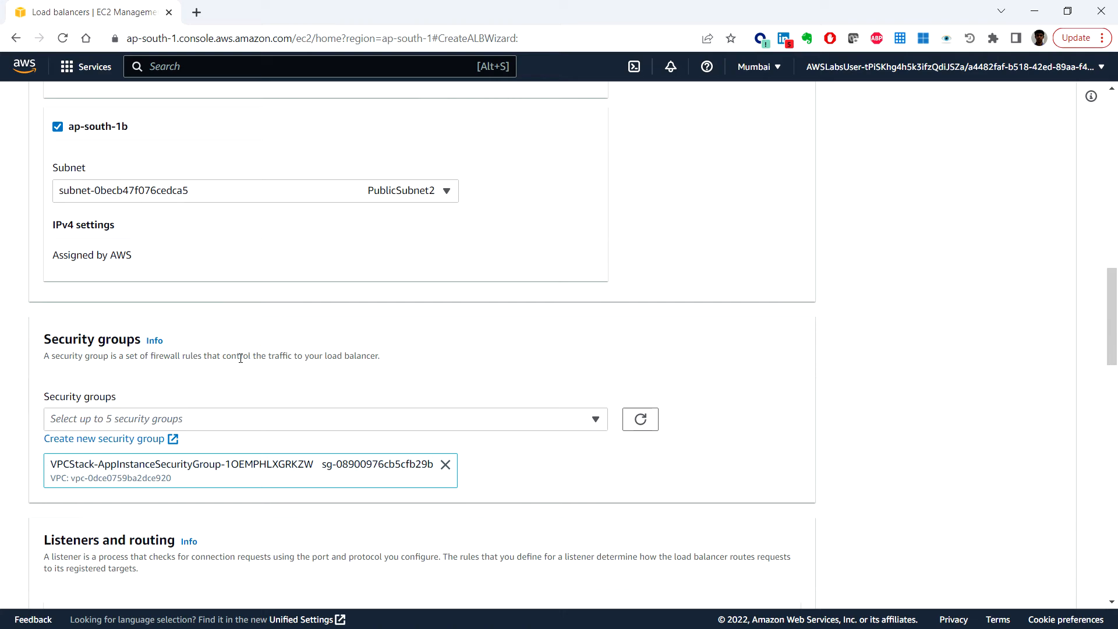
pyautogui.scroll(-5, 225, 392)
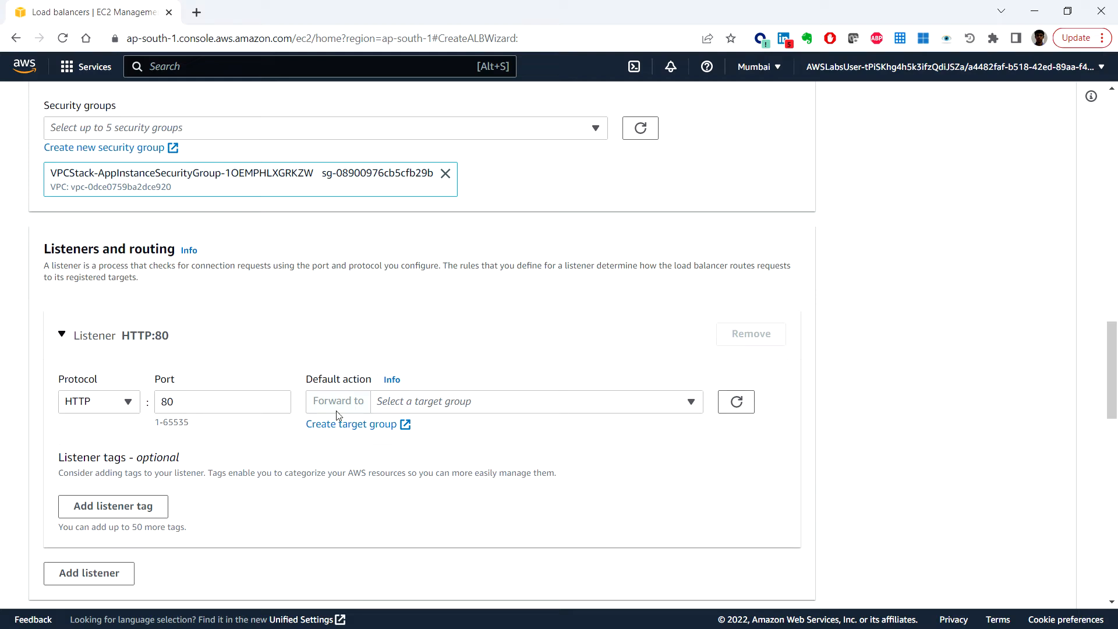
# Step: Forward the HTTP:80 listener to myWPTargetGroup and create the load balancer
pyautogui.click(424, 406)
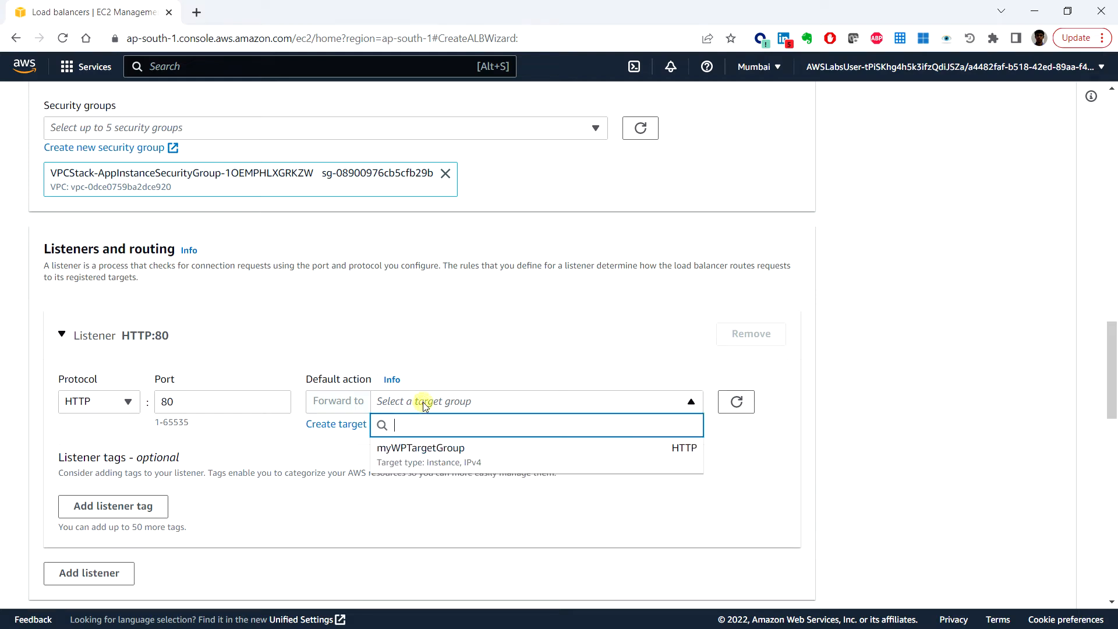
pyautogui.click(422, 457)
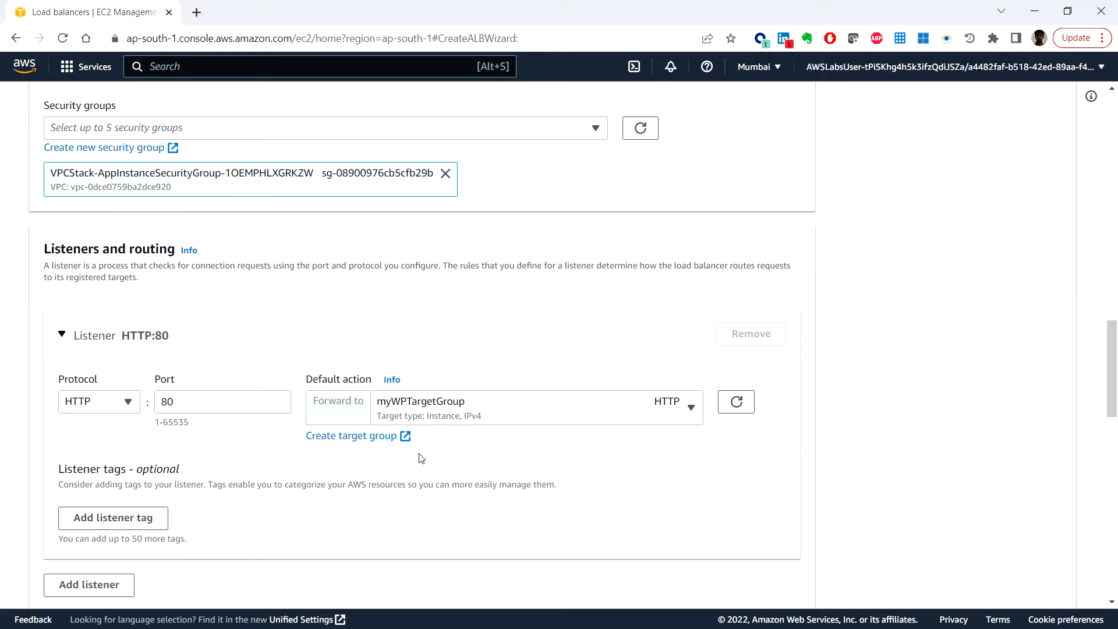
pyautogui.scroll(-14, 419, 460)
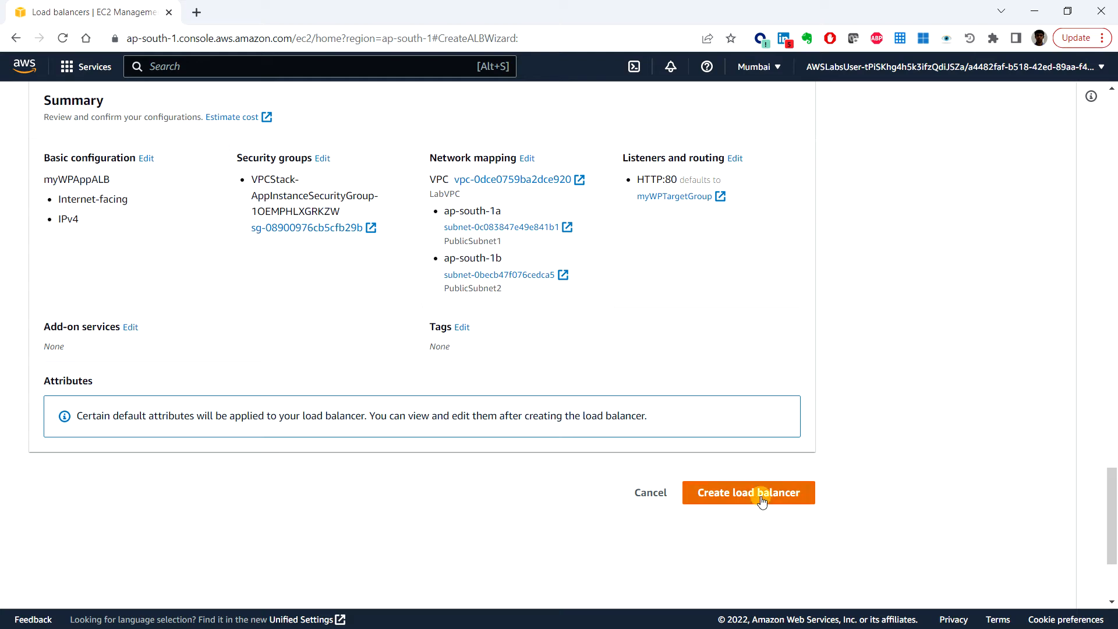
pyautogui.click(762, 501)
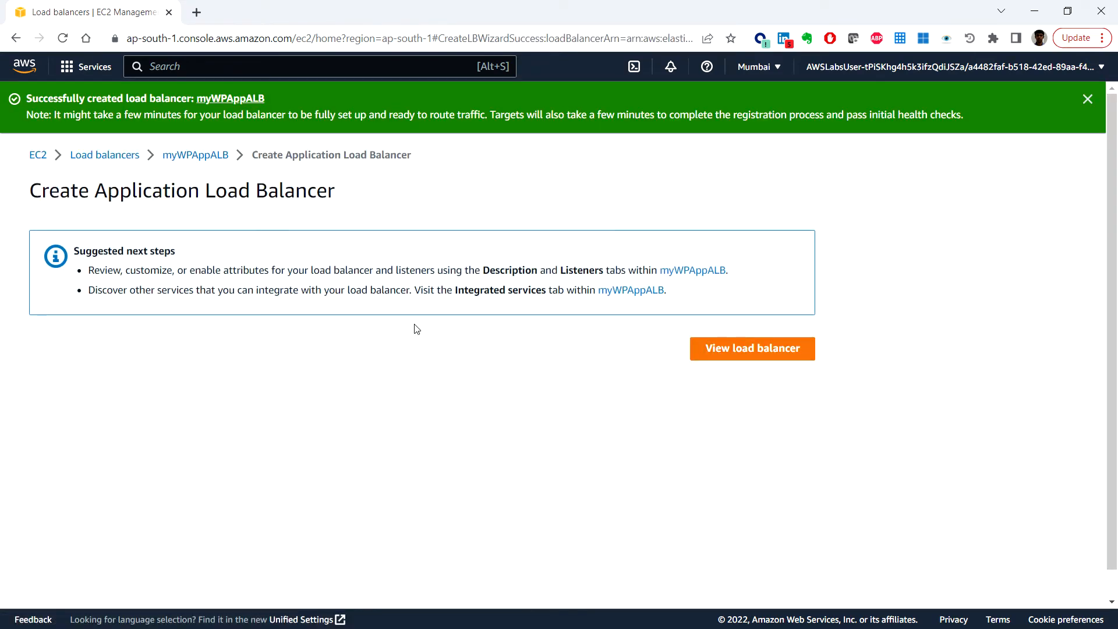
# Step: Copy the myWPAppALB DNS name from its details, then return to Console Home
pyautogui.scroll(-1, 381, 330)
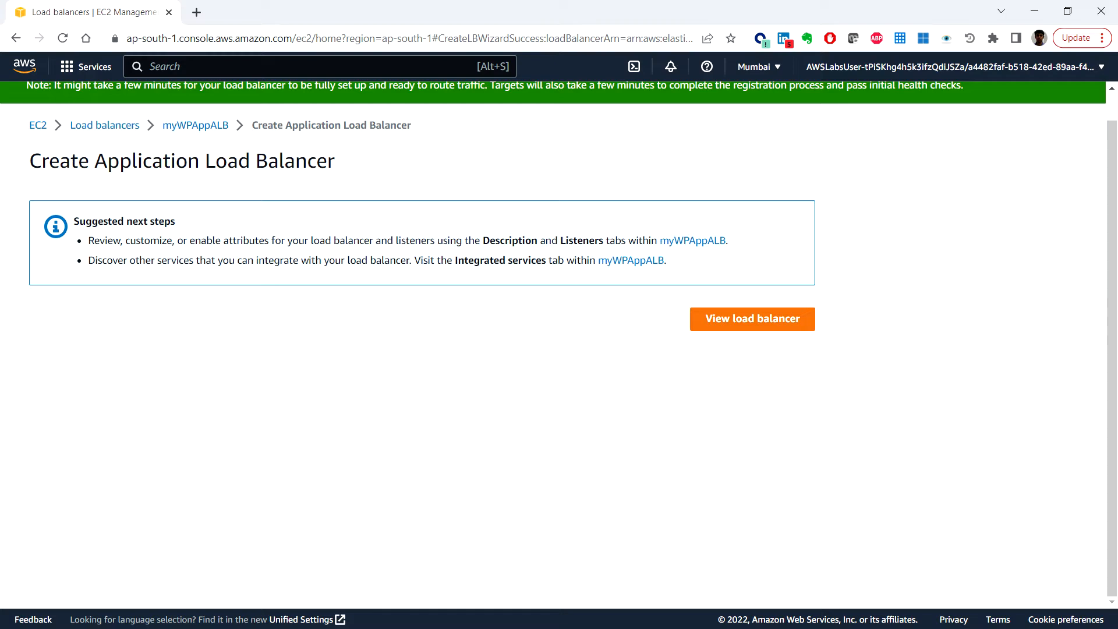
pyautogui.click(735, 323)
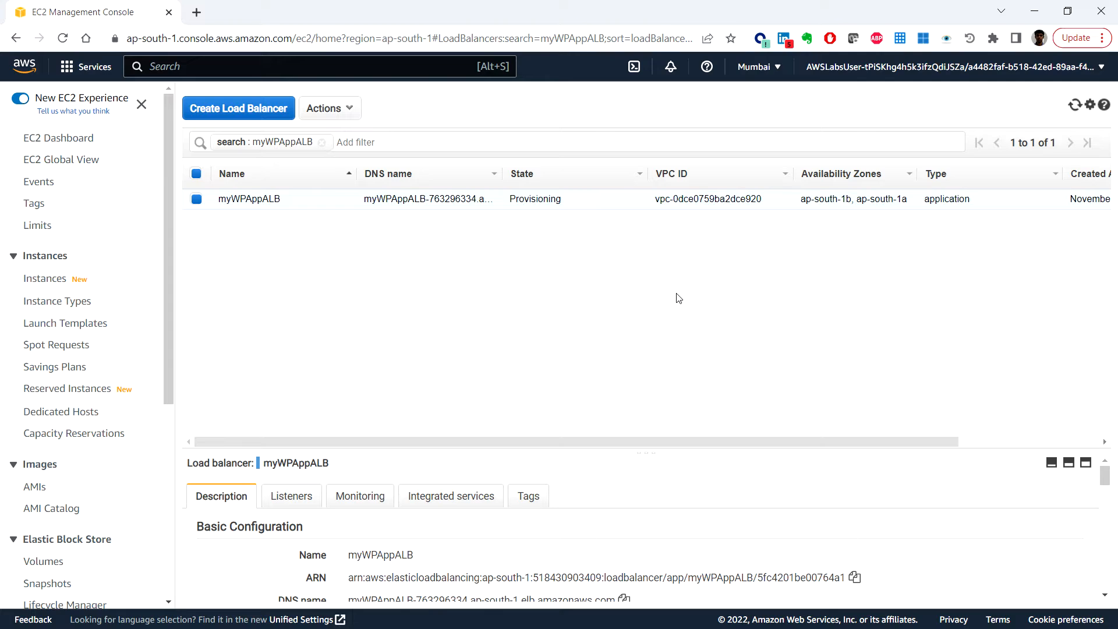
pyautogui.scroll(-3, 636, 508)
pyautogui.scroll(3, 636, 508)
pyautogui.moveTo(648, 453); pyautogui.dragTo(650, 281)
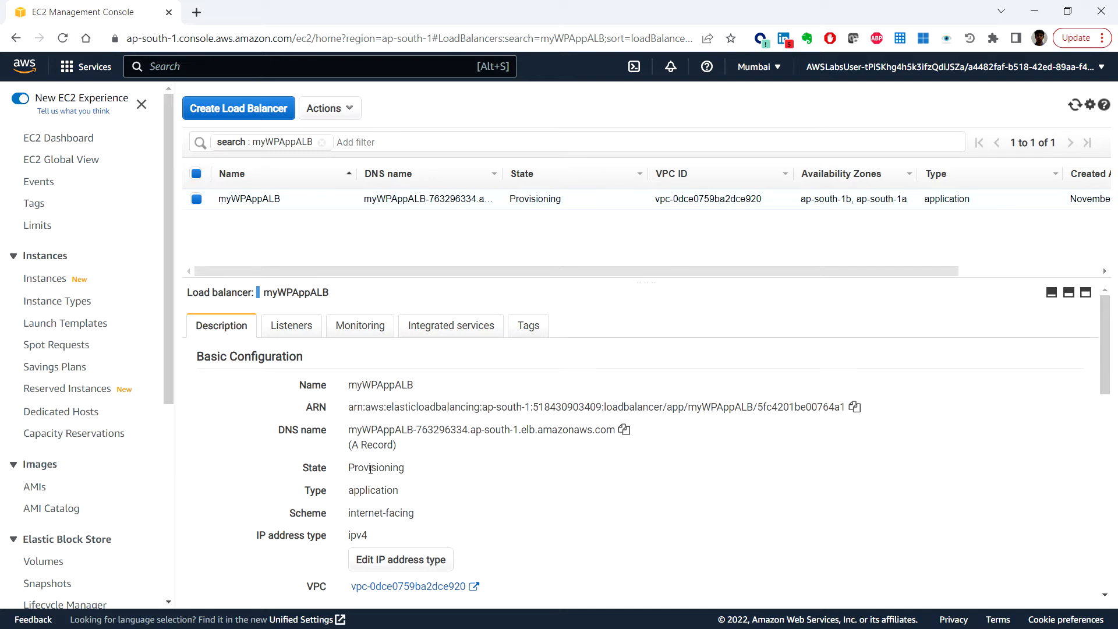
pyautogui.click(624, 430)
pyautogui.hotkey('alt', 'Tab')
pyautogui.hotkey('alt', 'Tab')
pyautogui.click(22, 68)
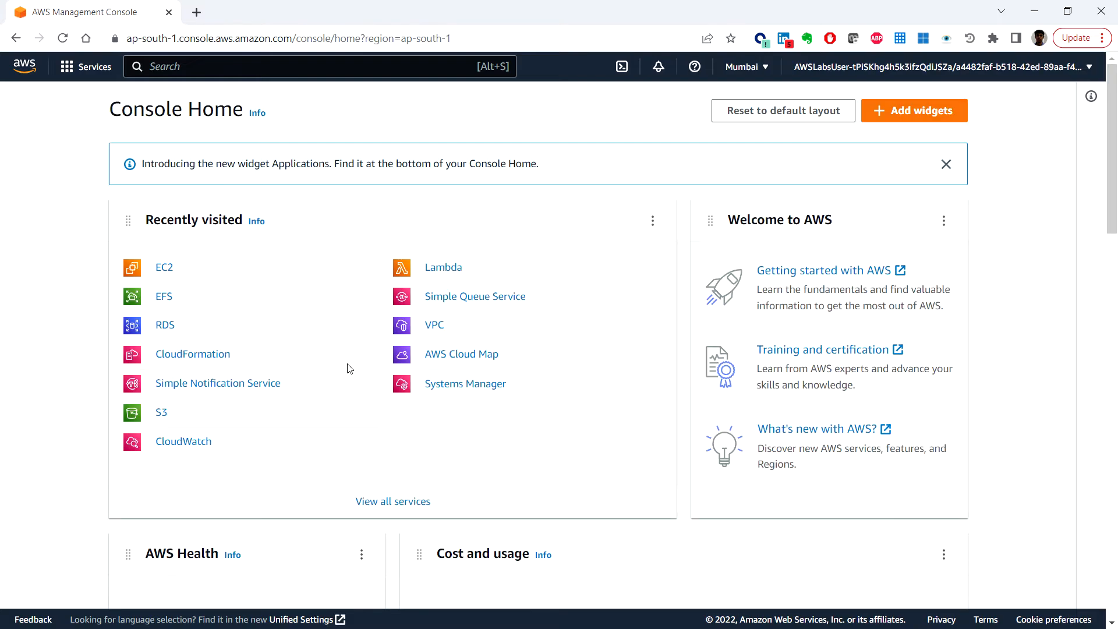
# Step: Open CloudFormation and start a new stack with new resources (standard)
pyautogui.click(215, 362)
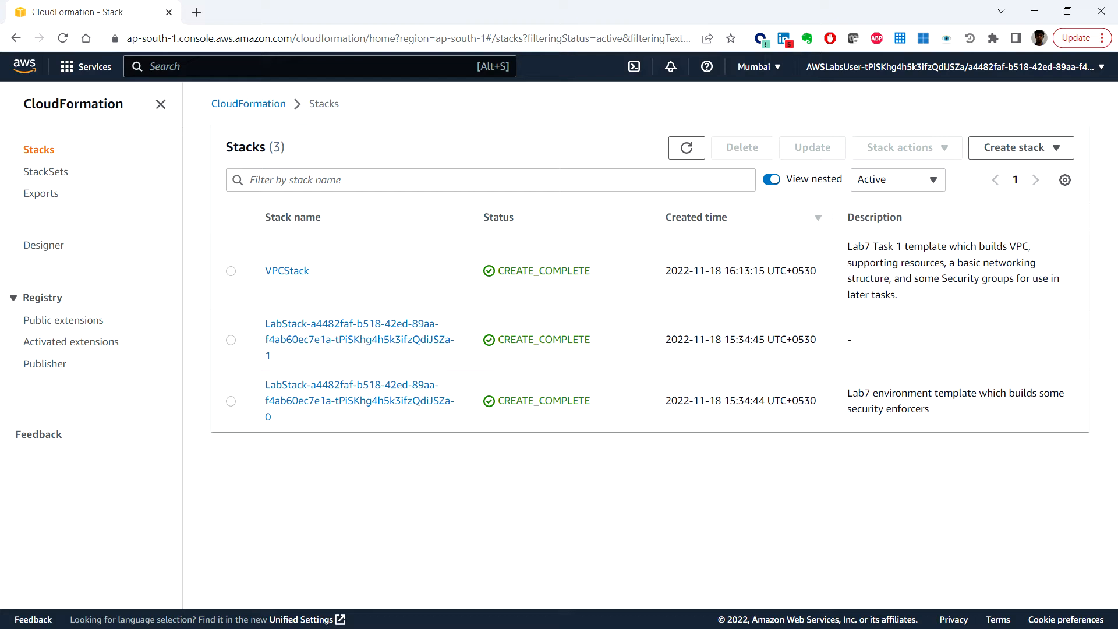
pyautogui.click(1030, 149)
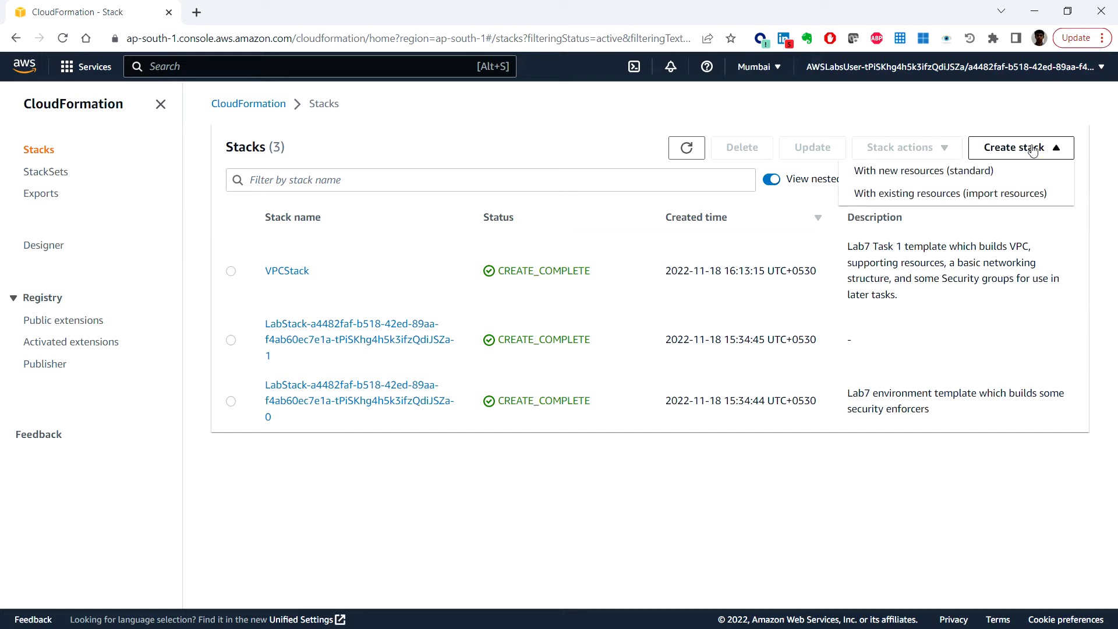
pyautogui.click(1016, 175)
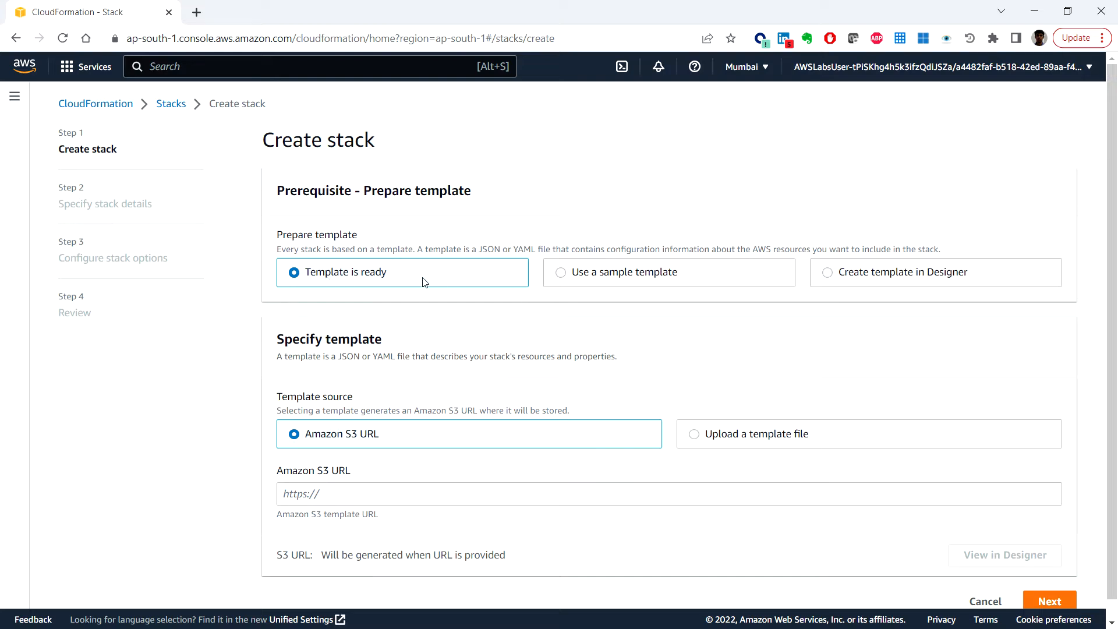
# Step: Paste the Task5.yaml S3 URL as the template source and continue to stack details
pyautogui.click(395, 492)
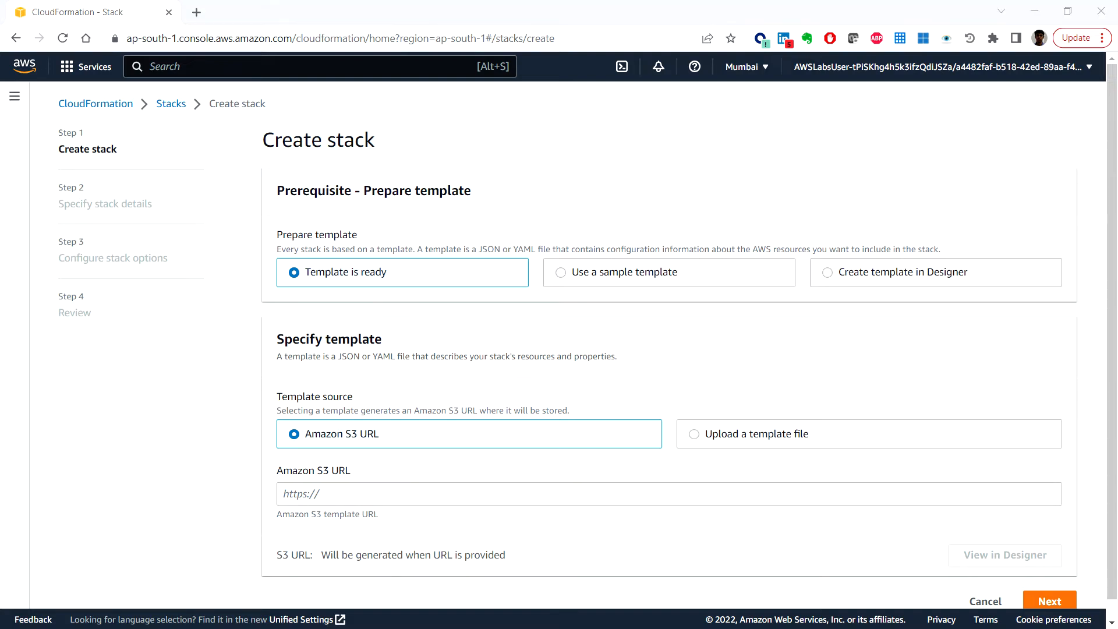
pyautogui.click(431, 499)
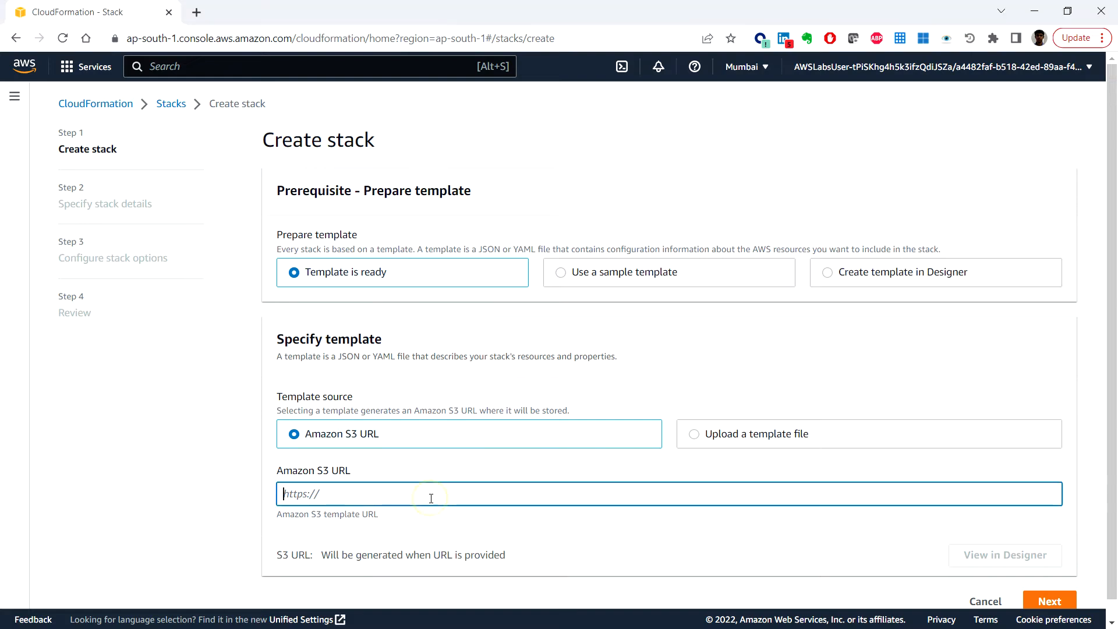
pyautogui.hotkey('ctrl', 'v')
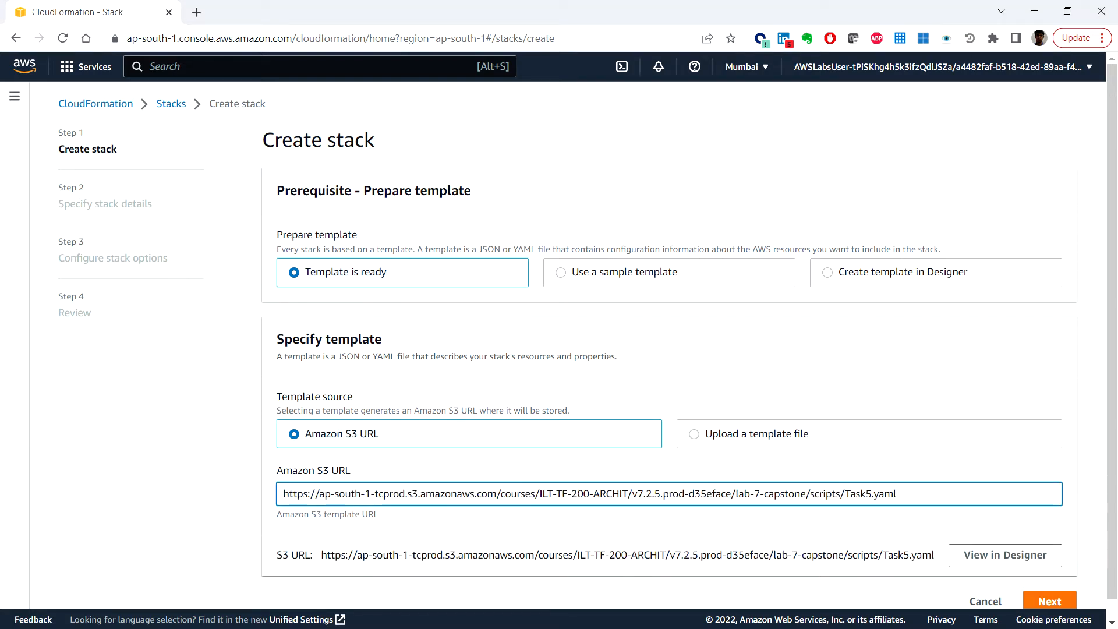
pyautogui.click(1047, 600)
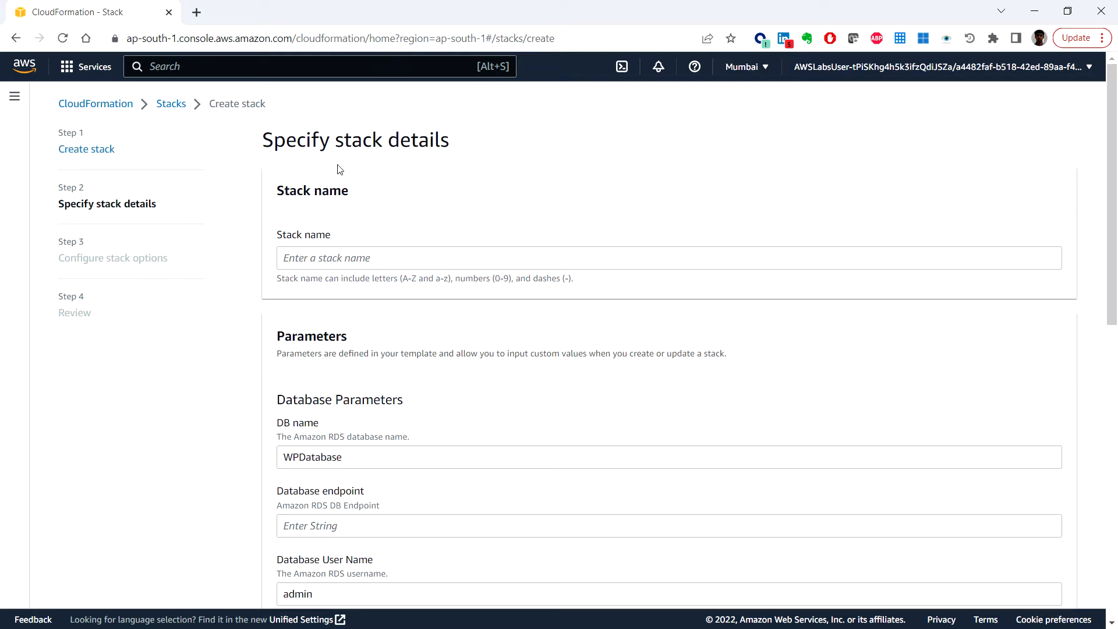
# Step: Name the stack WPLaunchConfigStack, then bring up the Notepad notes
pyautogui.click(355, 263)
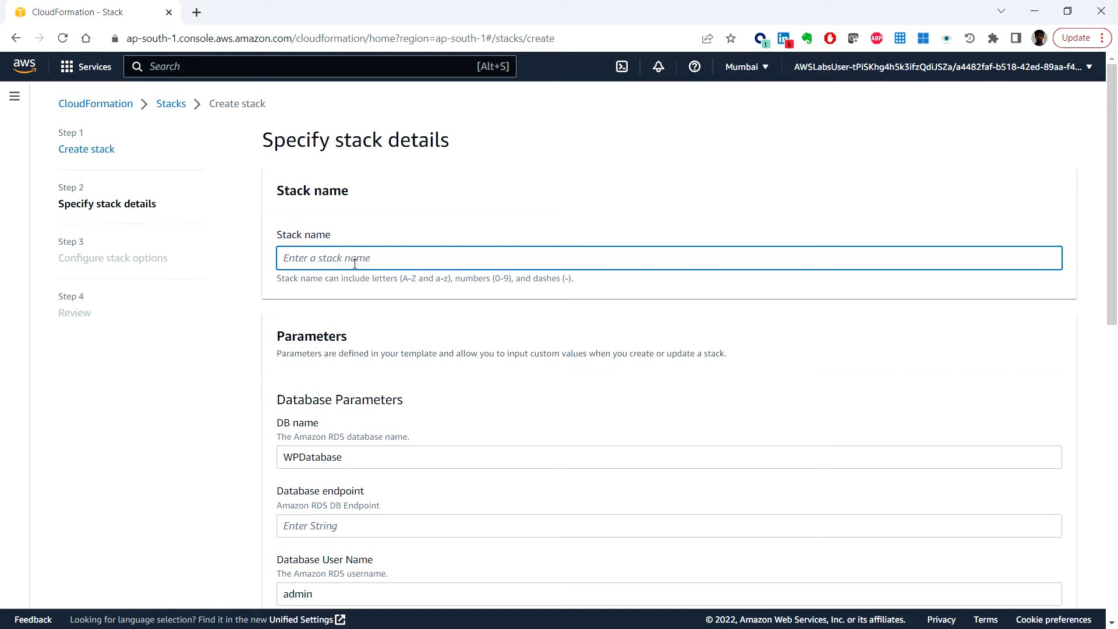
pyautogui.write('WPLaunchConfigST')
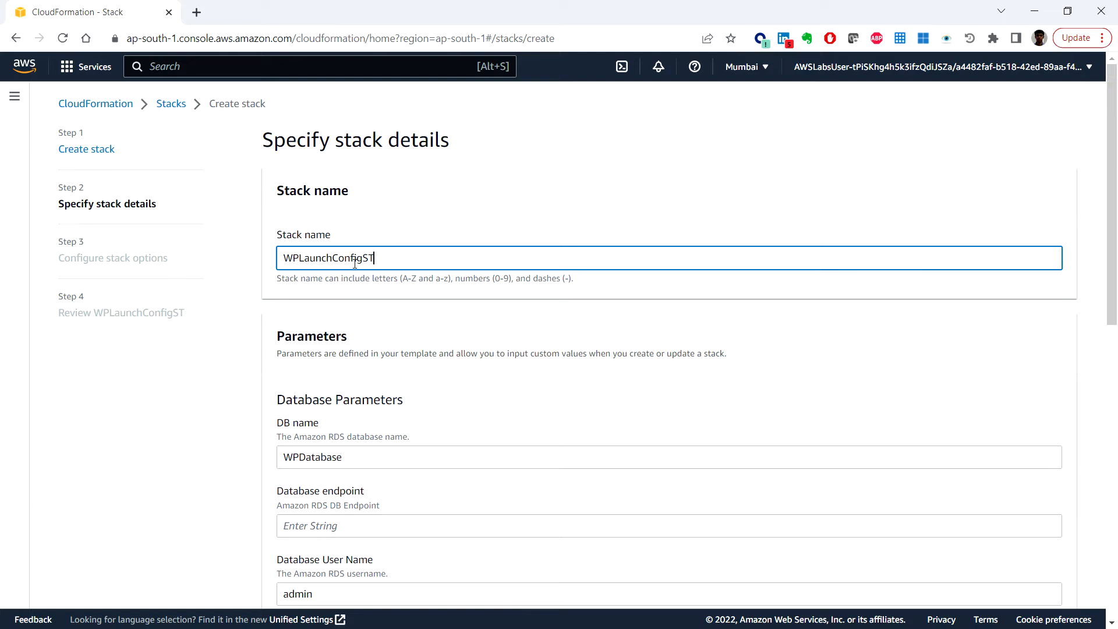
pyautogui.press('BackSpace')
pyautogui.write('tack')
pyautogui.scroll(-2, 490, 374)
pyautogui.scroll(-1, 491, 374)
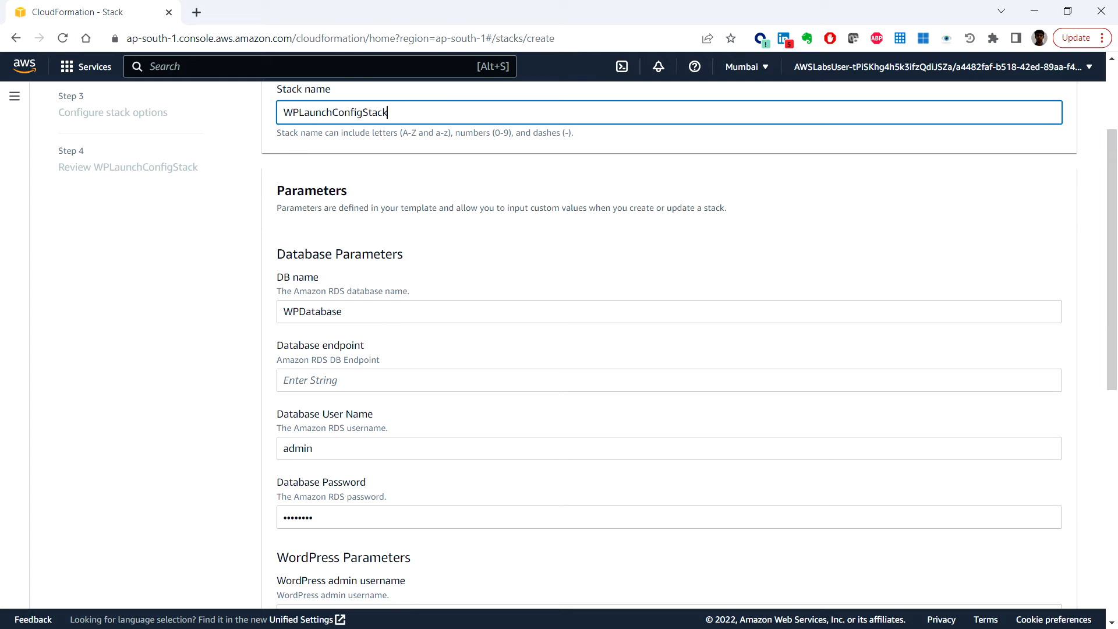
pyautogui.hotkey('alt', 'Tab')
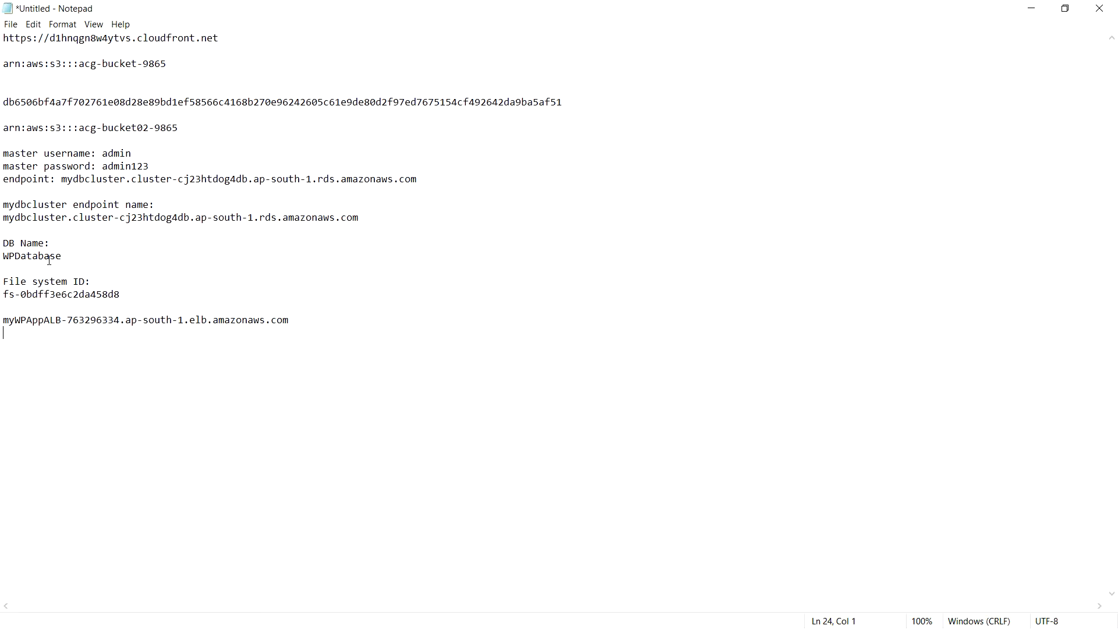
# Step: Copy WPDatabase from the notes and paste it as the DB name parameter
pyautogui.doubleClick(47, 259)
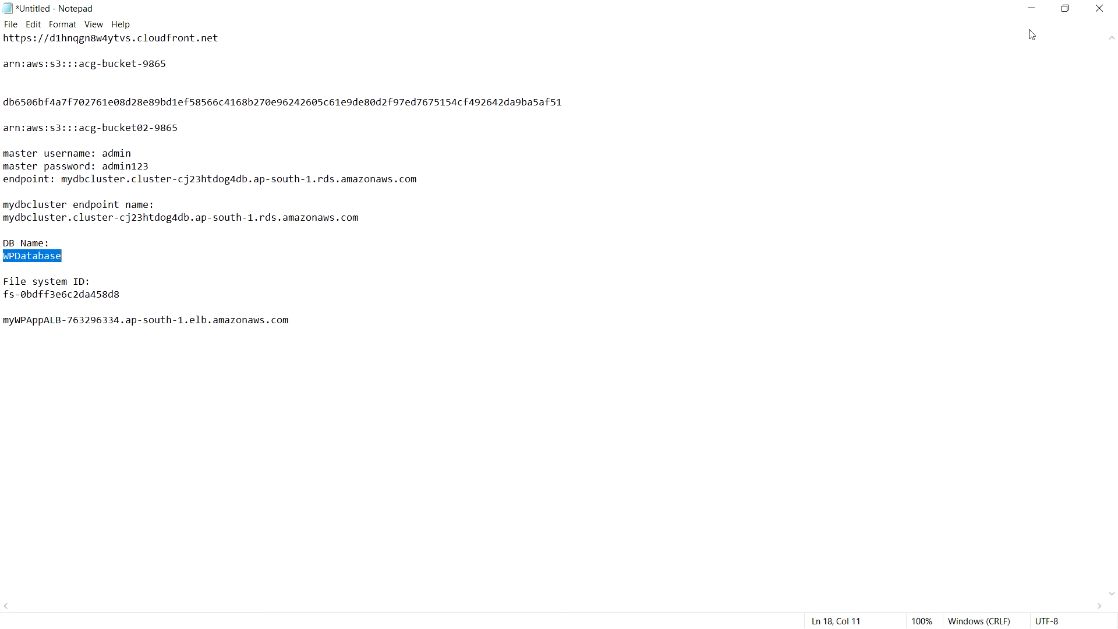
pyautogui.click(1031, 8)
pyautogui.click(340, 312)
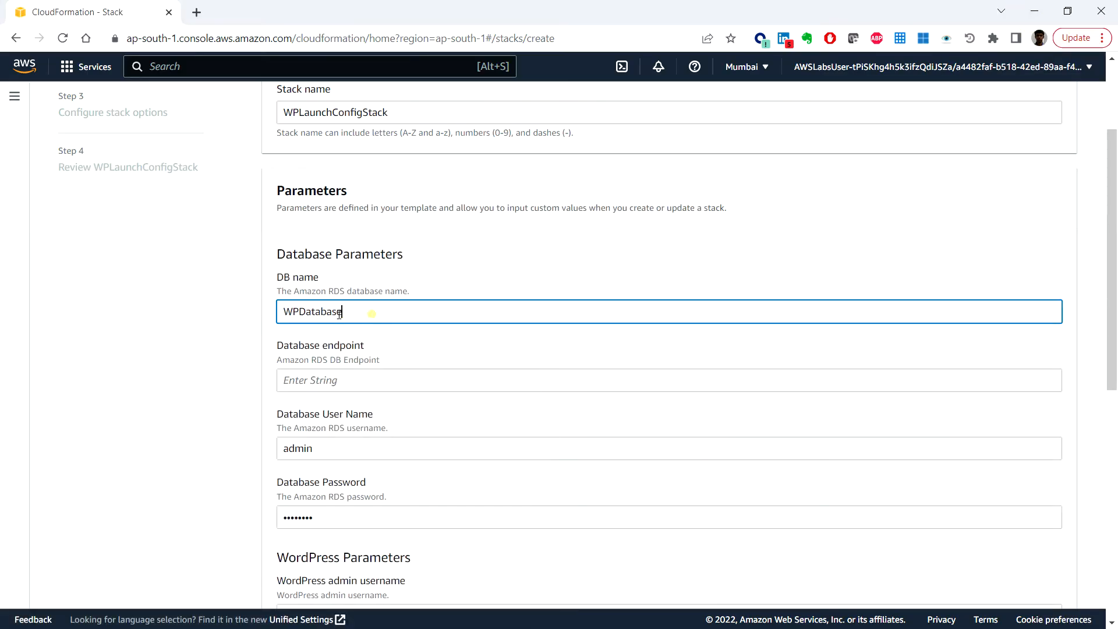
pyautogui.moveTo(344, 312); pyautogui.dragTo(267, 318)
pyautogui.hotkey('ctrl', 'v')
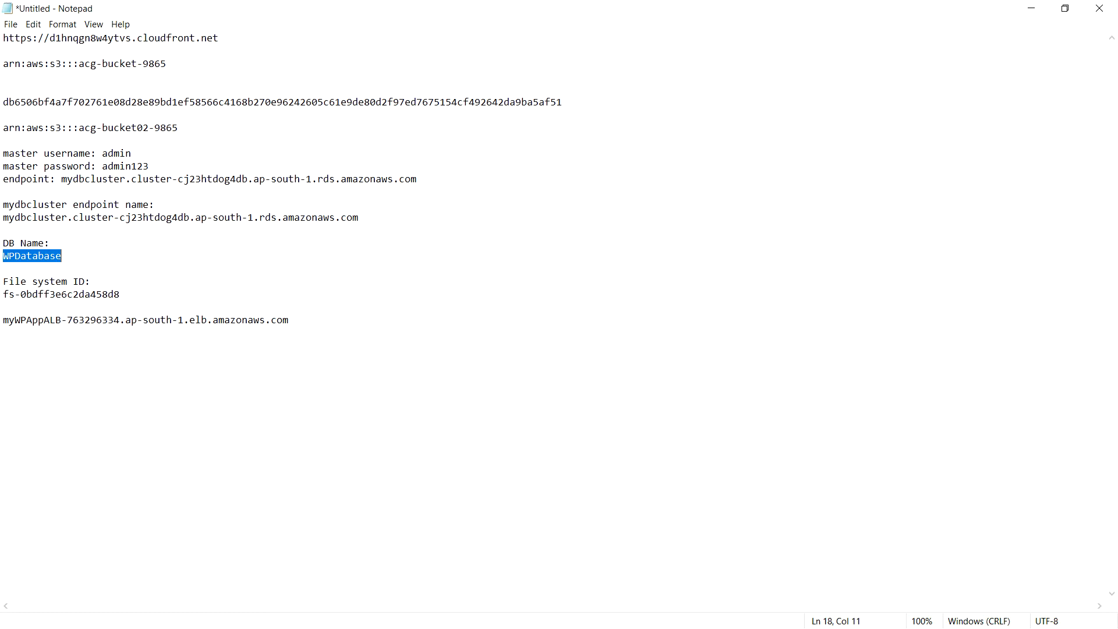
# Step: Copy the database cluster endpoint hostname from the notes
pyautogui.hotkey('alt', 'Tab')
pyautogui.moveTo(366, 217); pyautogui.dragTo(6, 221)
pyautogui.hotkey('ctrl', 'c')
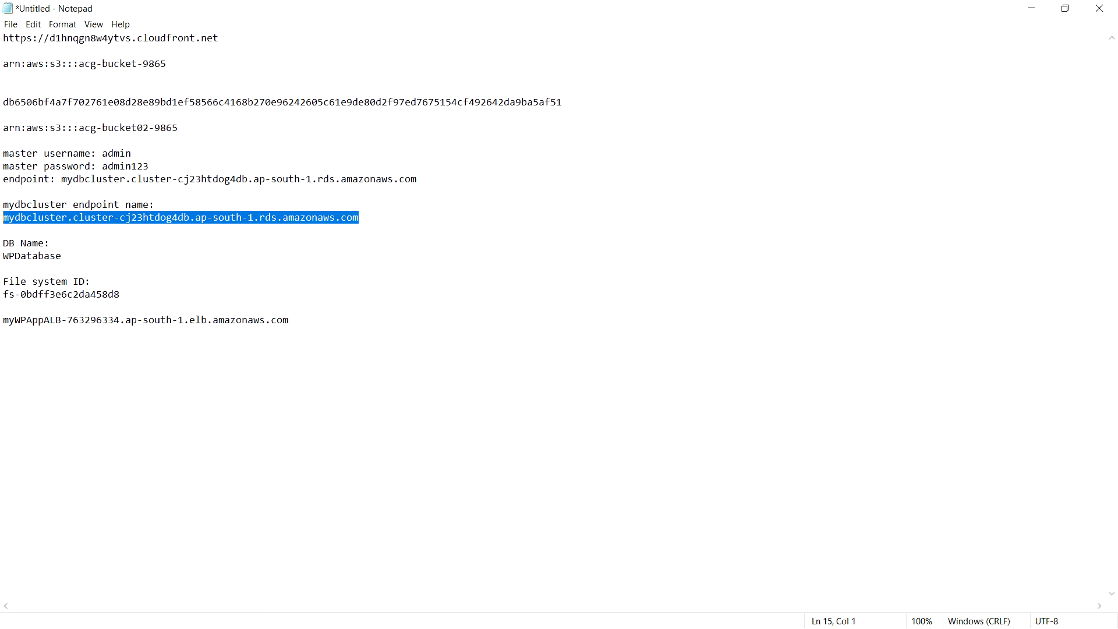
pyautogui.click(1036, 10)
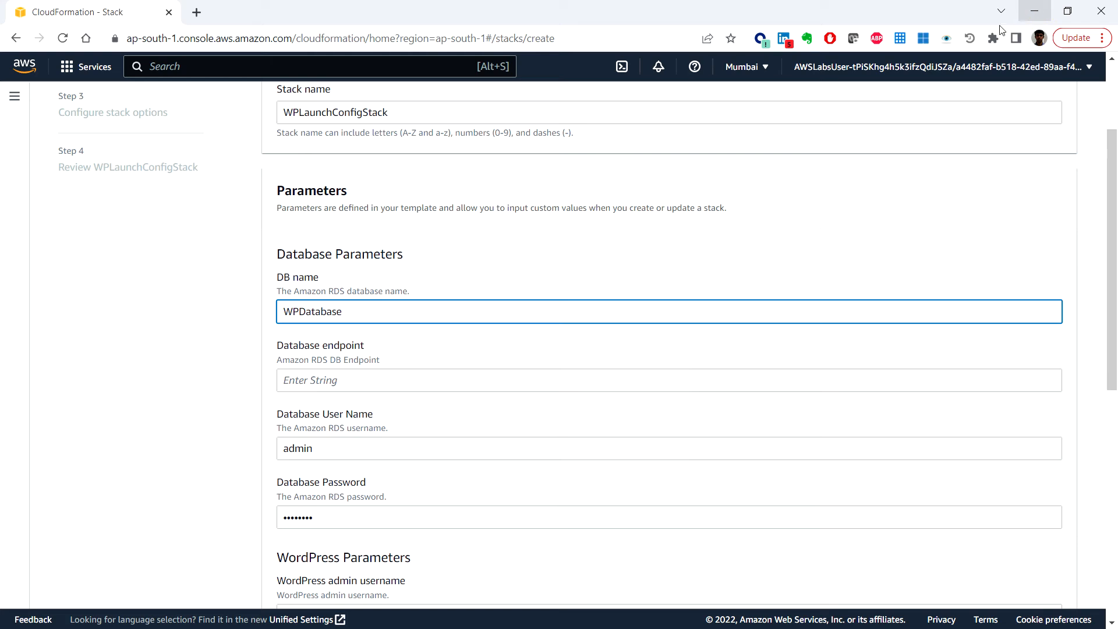
# Step: Paste the database cluster endpoint into the Database endpoint parameter
pyautogui.click(408, 378)
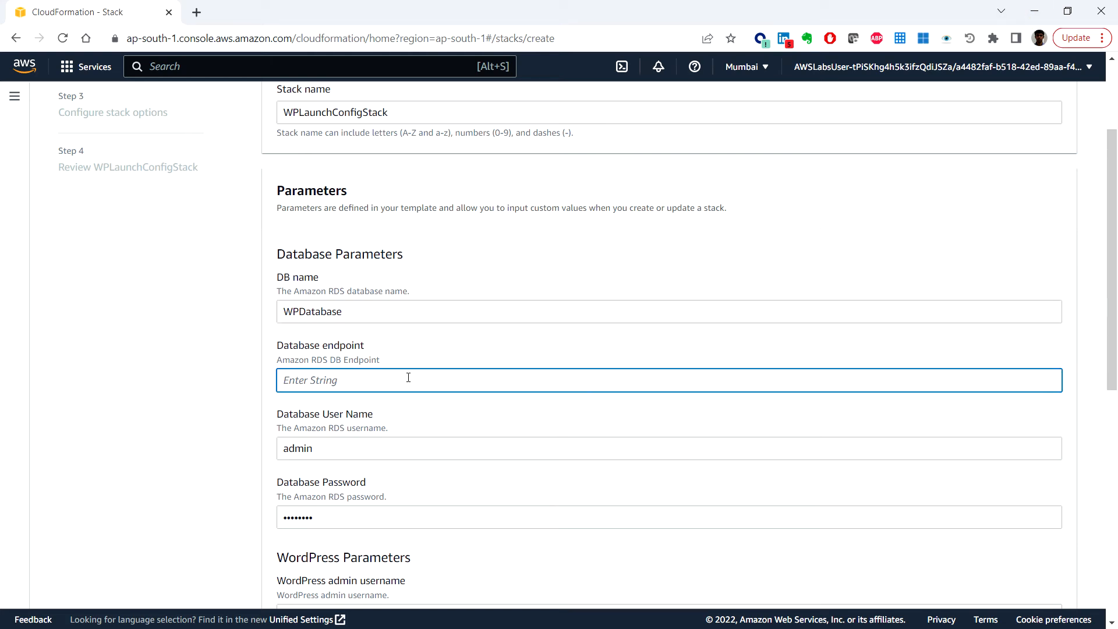
pyautogui.hotkey('ctrl', 'v')
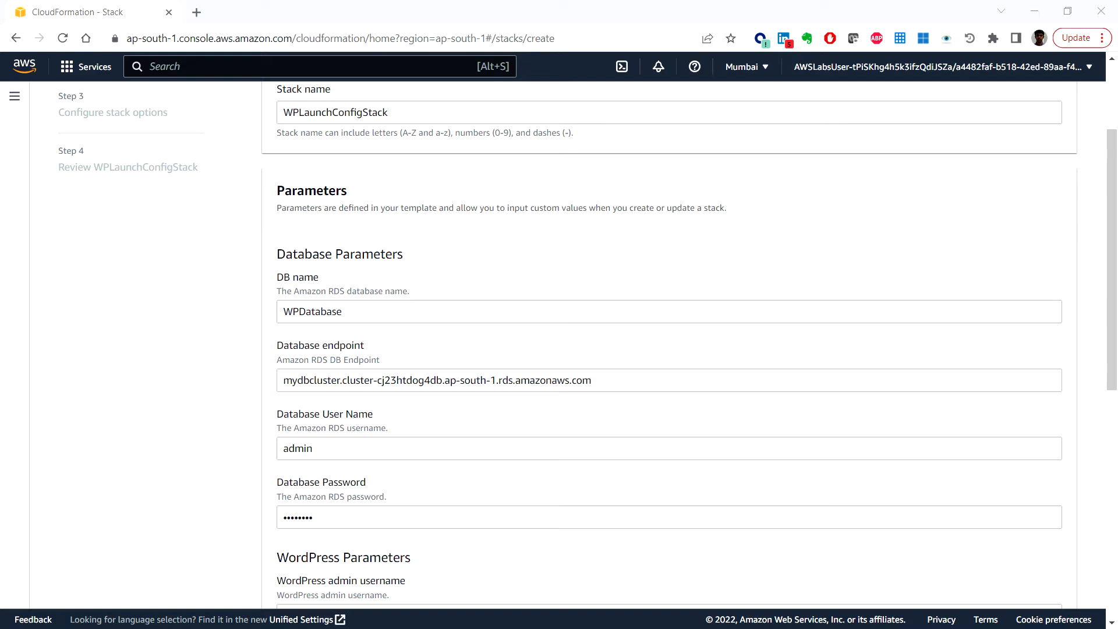
pyautogui.hotkey('alt', 'Tab')
# Step: Replace the existing database password with a new one
pyautogui.click(336, 452)
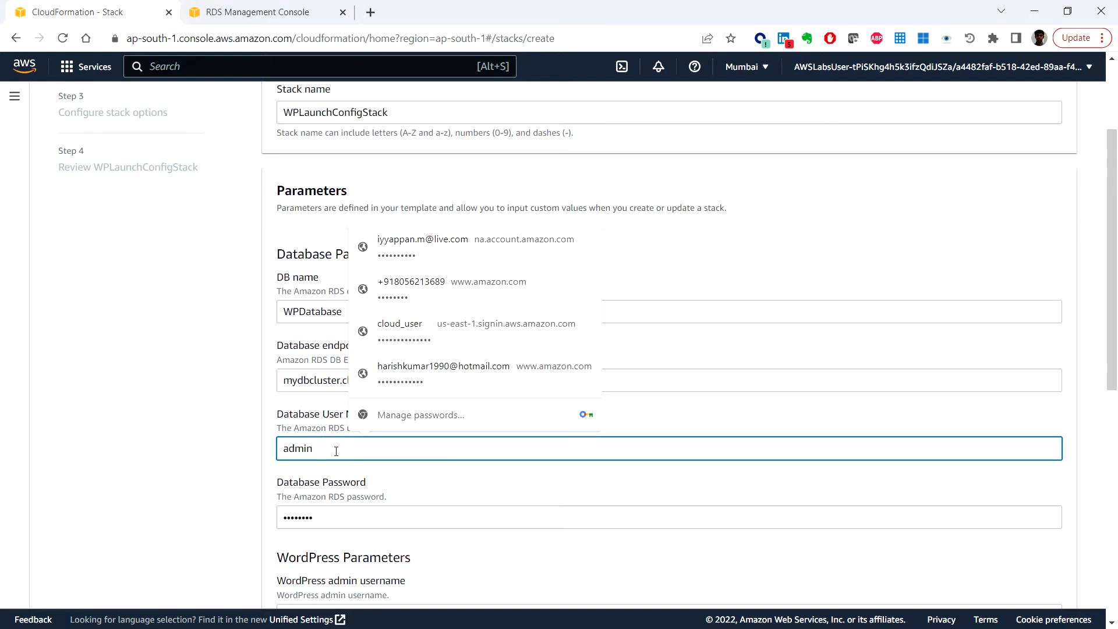
pyautogui.click(238, 457)
pyautogui.scroll(-2, 237, 457)
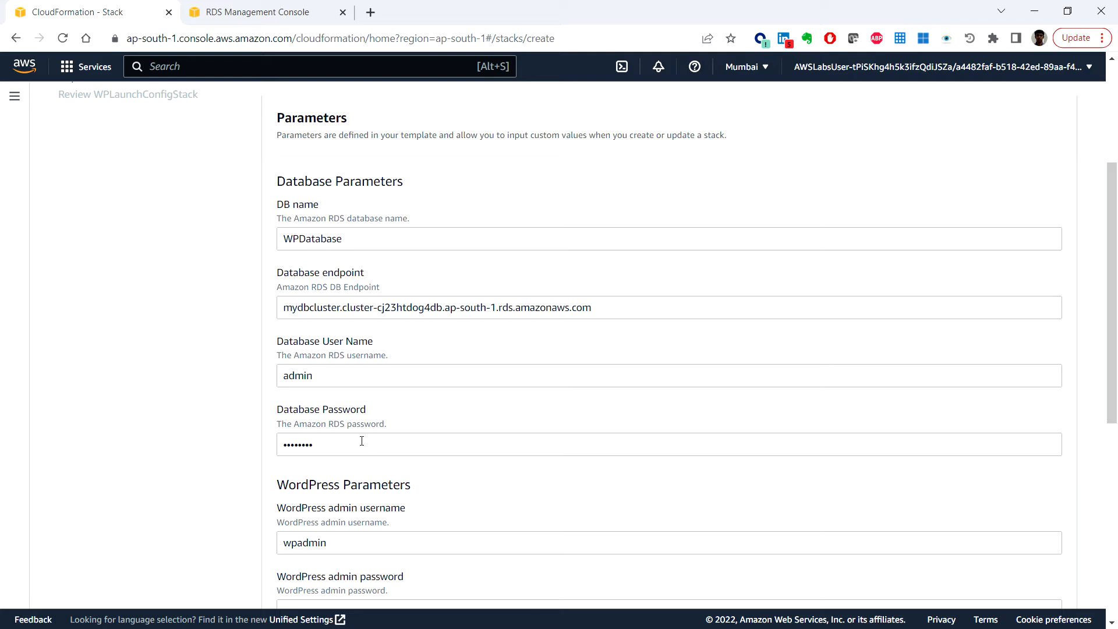
pyautogui.doubleClick(361, 441)
pyautogui.write('***')
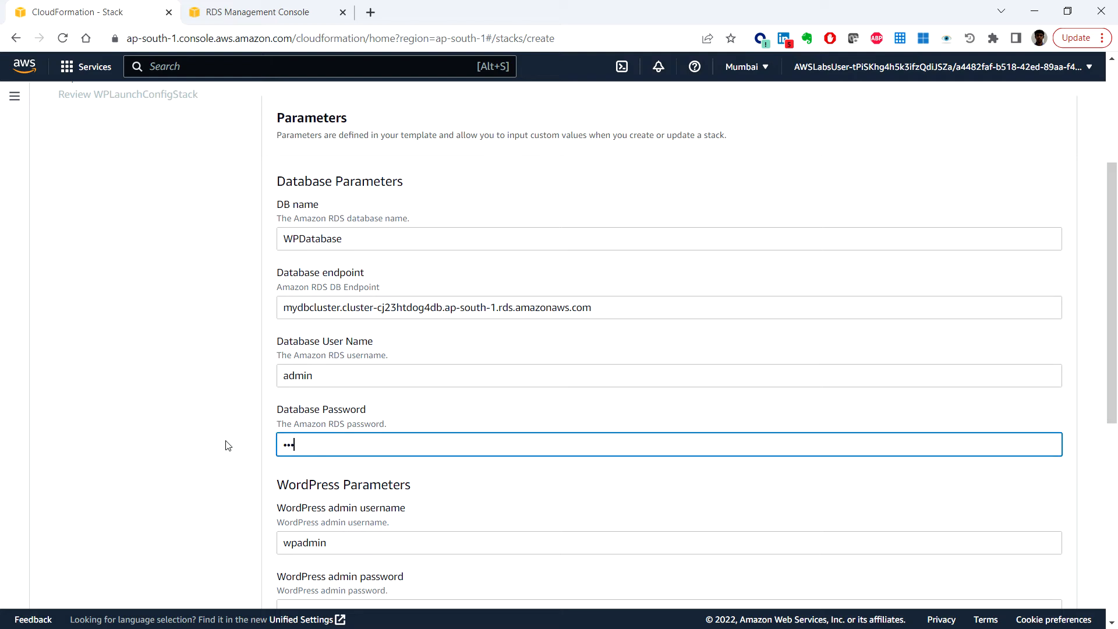
pyautogui.write('*****')
pyautogui.scroll(-3, 498, 442)
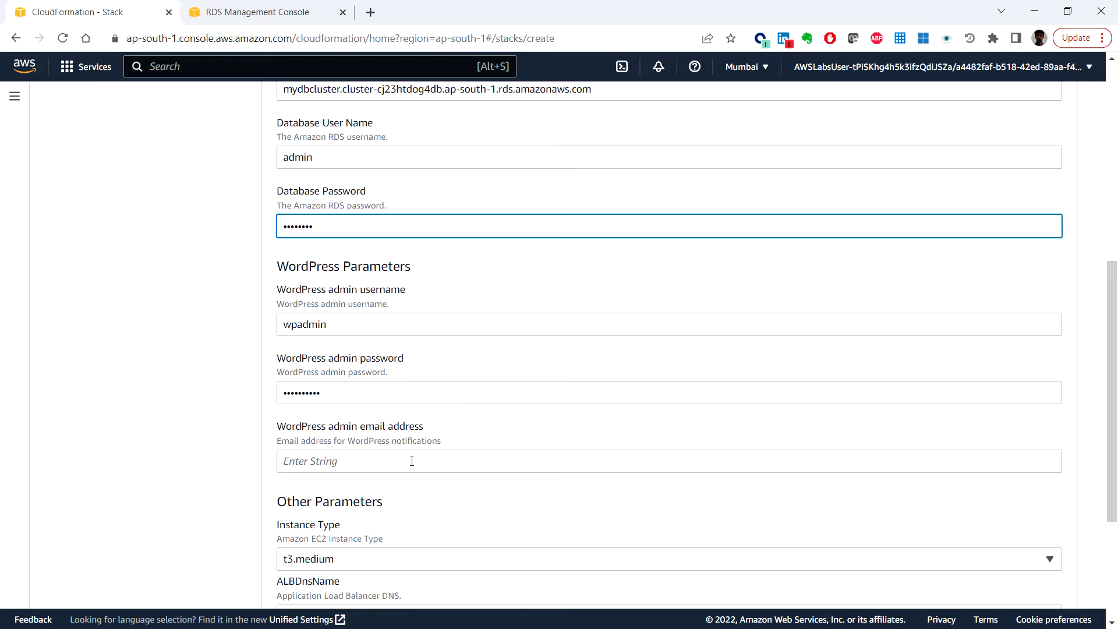
pyautogui.scroll(-2, 412, 461)
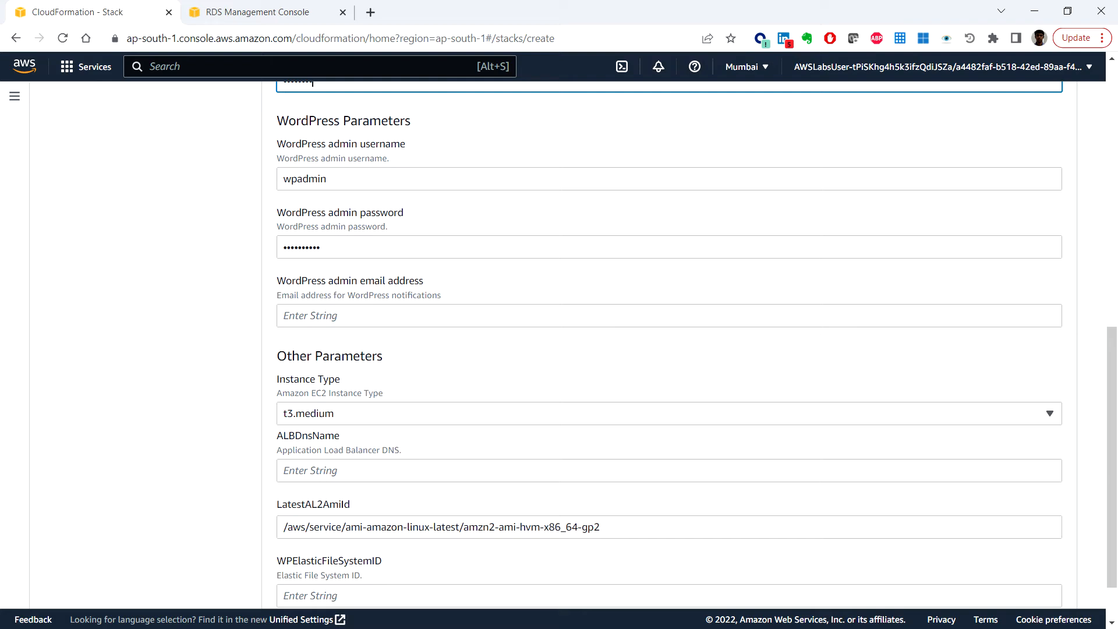
# Step: Enter the WordPress admin's e-mail address, then return to the saved notes
pyautogui.hotkey('alt', 'Tab')
pyautogui.hotkey('alt', 'Tab')
pyautogui.click(336, 313)
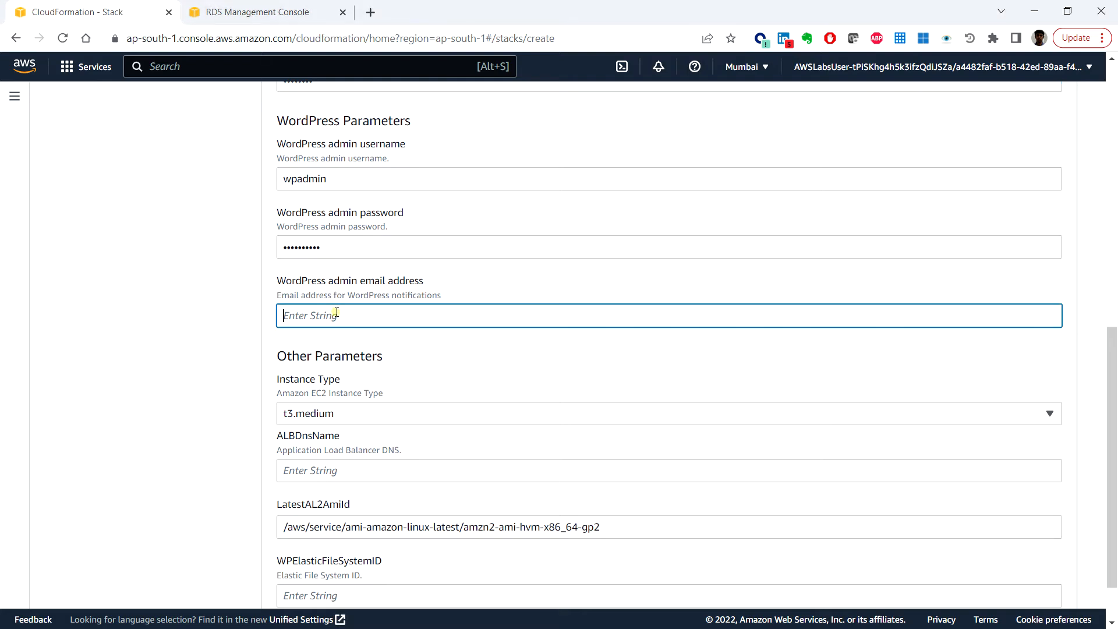
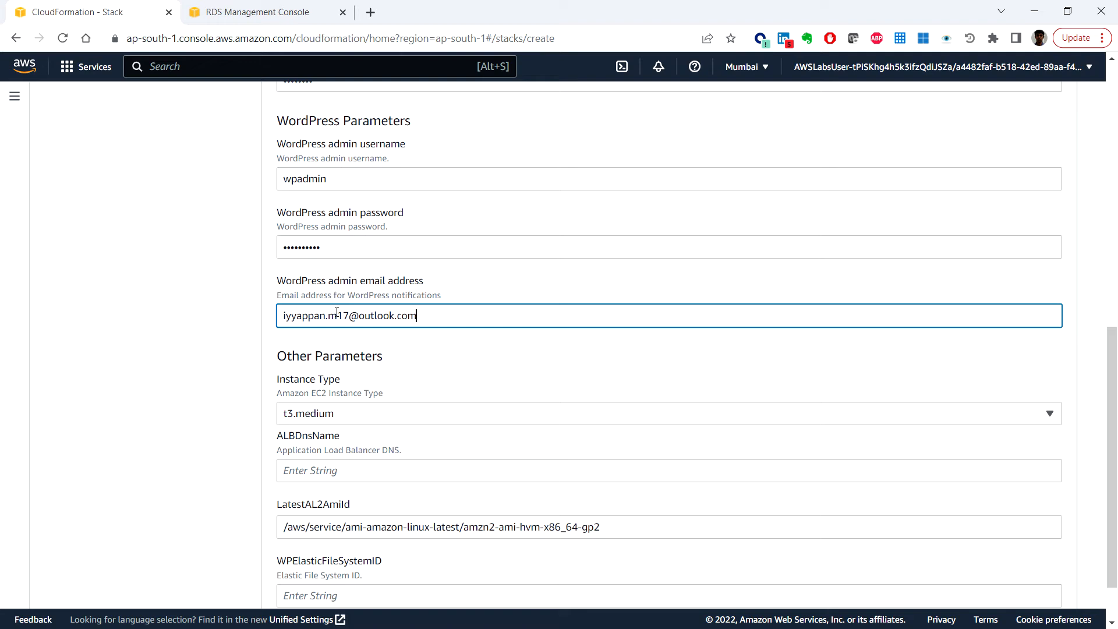
pyautogui.press('Tab')
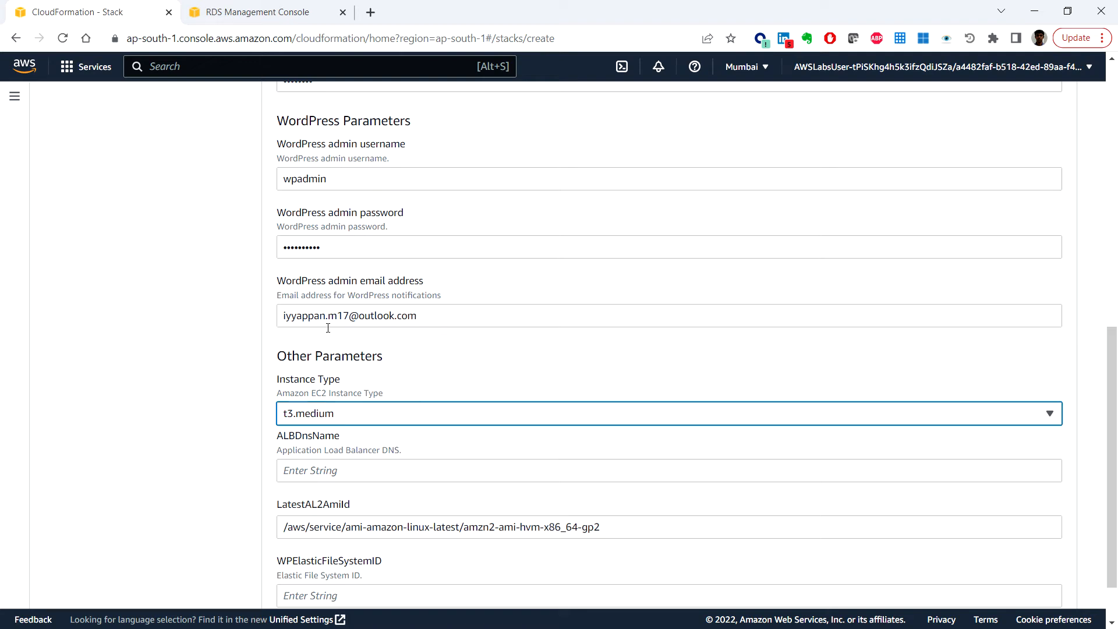
pyautogui.scroll(-2, 443, 444)
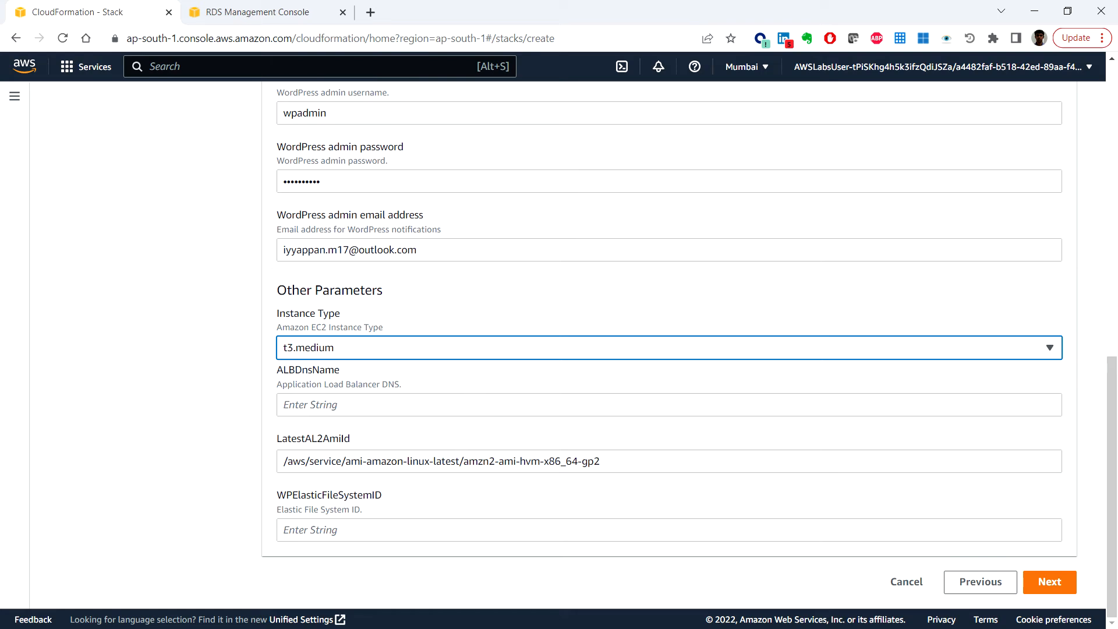
pyautogui.hotkey('alt', 'Tab')
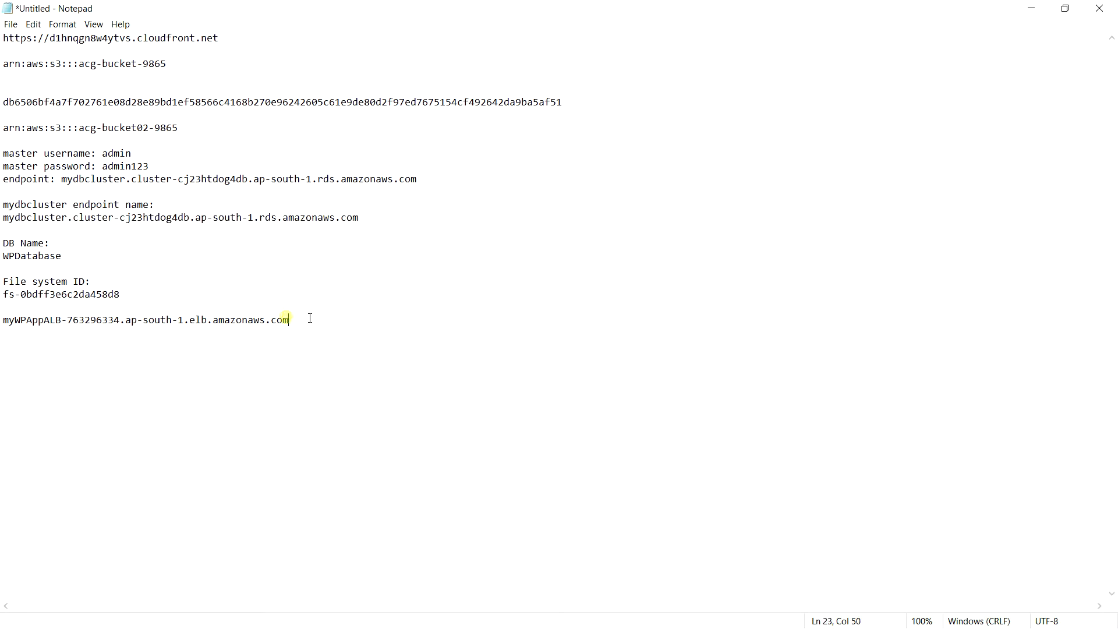
# Step: Copy the load balancer DNS name from the notes into ALBDnsName
pyautogui.moveTo(311, 319); pyautogui.dragTo(3, 320)
pyautogui.hotkey('ctrl', 'c')
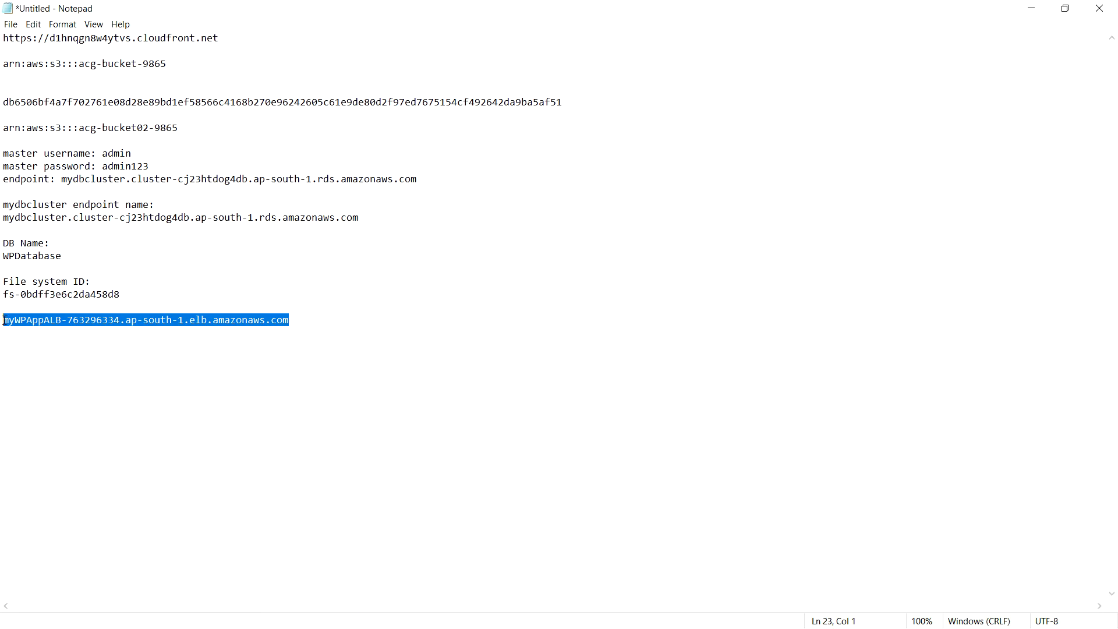
pyautogui.click(1031, 8)
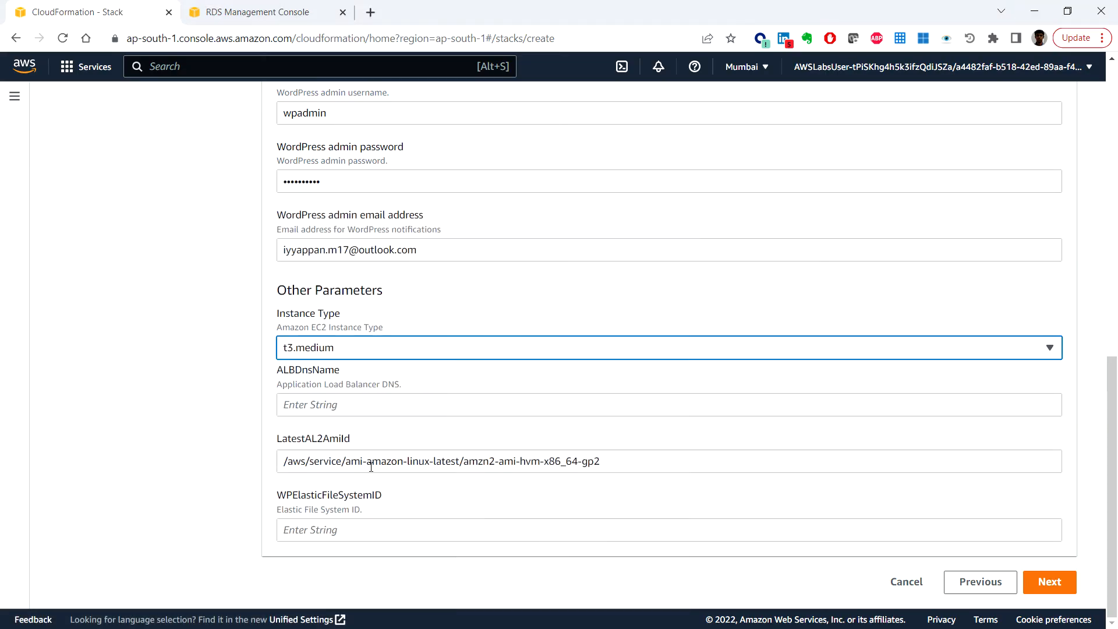
pyautogui.click(379, 411)
pyautogui.hotkey('ctrl', 'v')
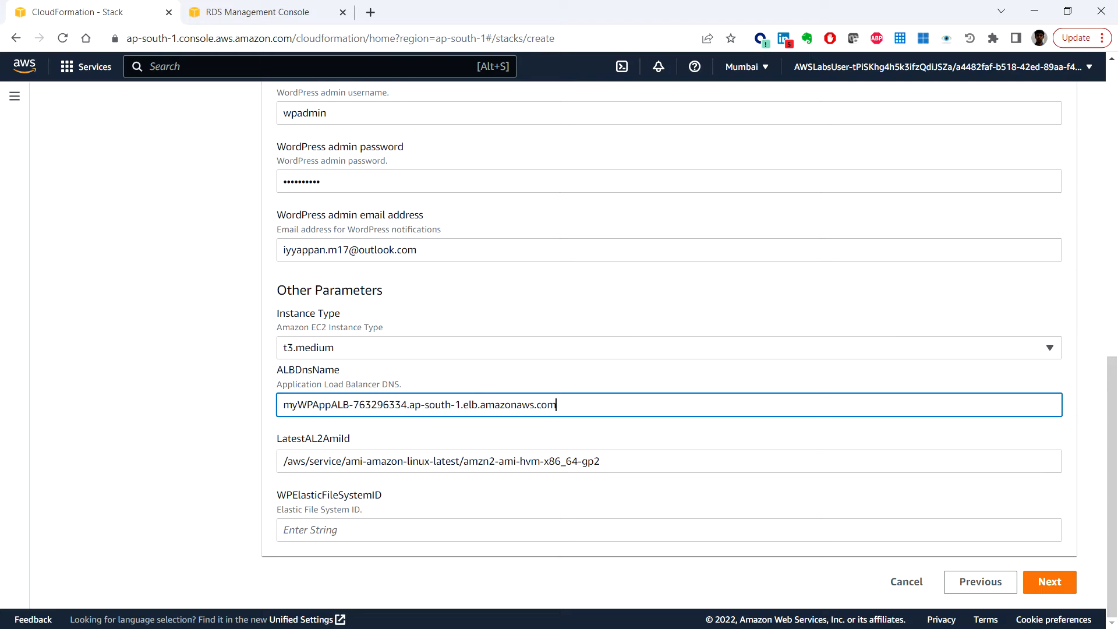
# Step: Paste file system ID fs-0bdff3e6c2da458d8 into WPElasticFileSystemID and continue to stack options
pyautogui.hotkey('alt', 'Tab')
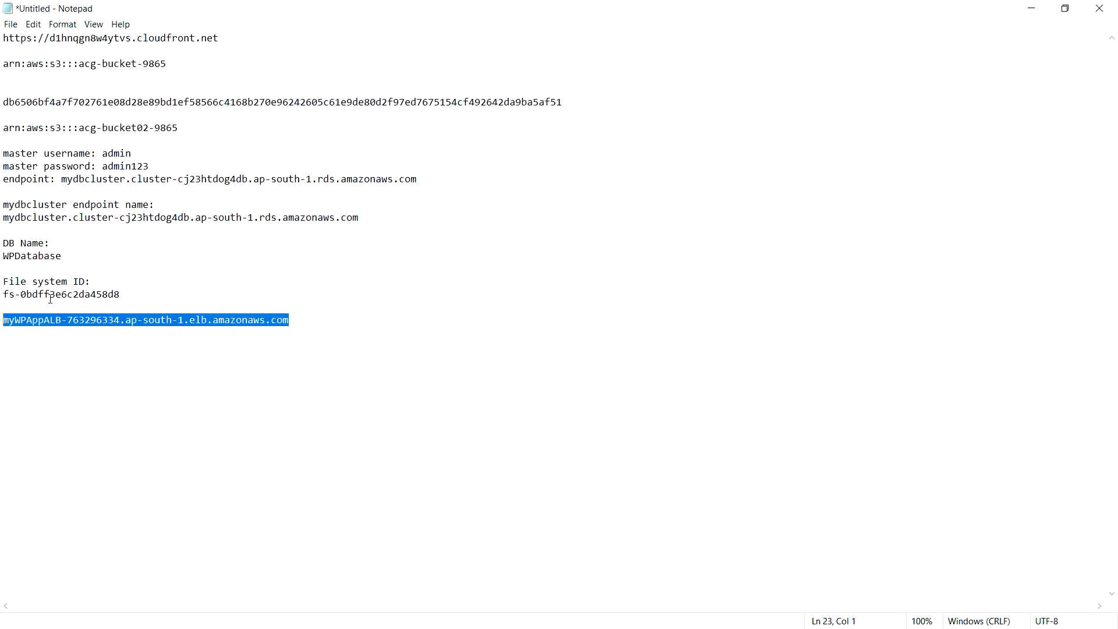
pyautogui.doubleClick(105, 291)
pyautogui.moveTo(140, 293); pyautogui.dragTo(3, 296)
pyautogui.hotkey('ctrl', 'c')
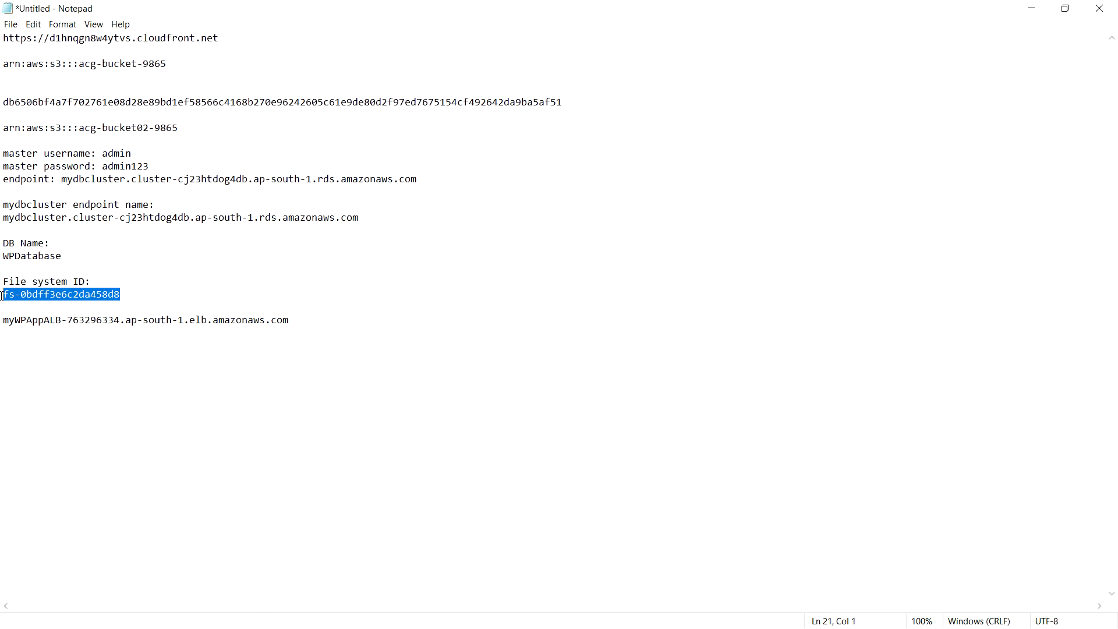
pyautogui.click(1028, 7)
pyautogui.click(348, 528)
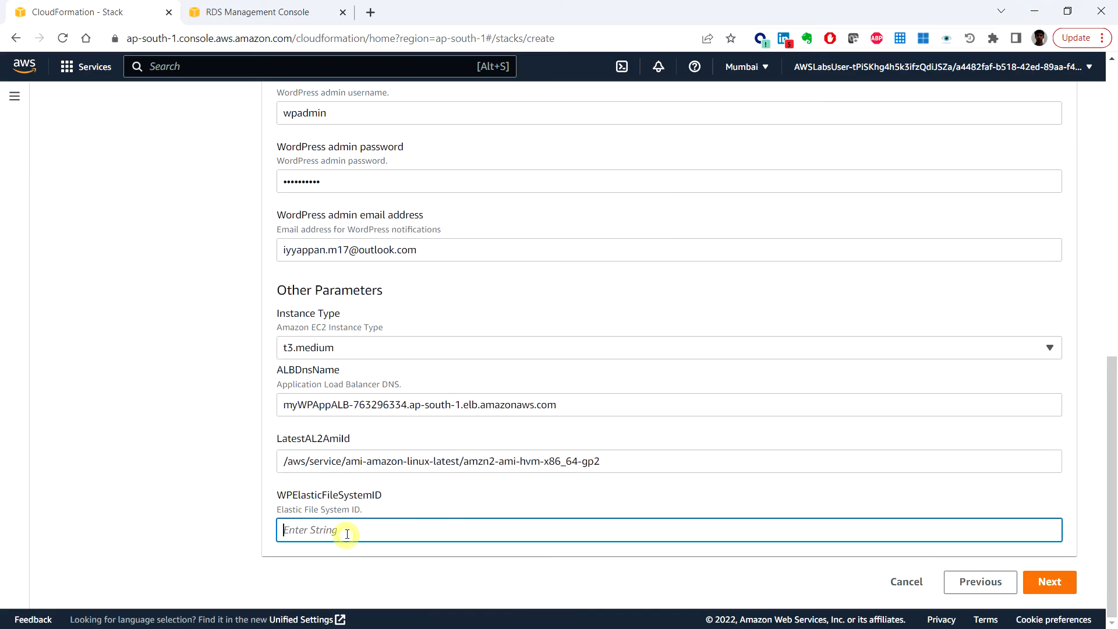
pyautogui.hotkey('ctrl', 'v')
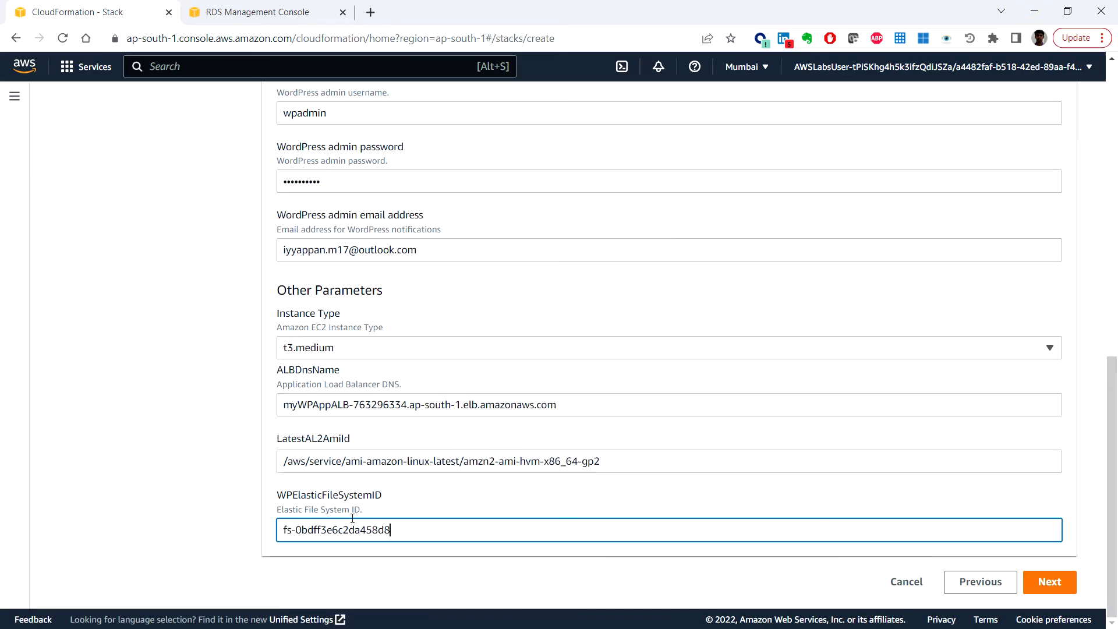
pyautogui.click(1049, 582)
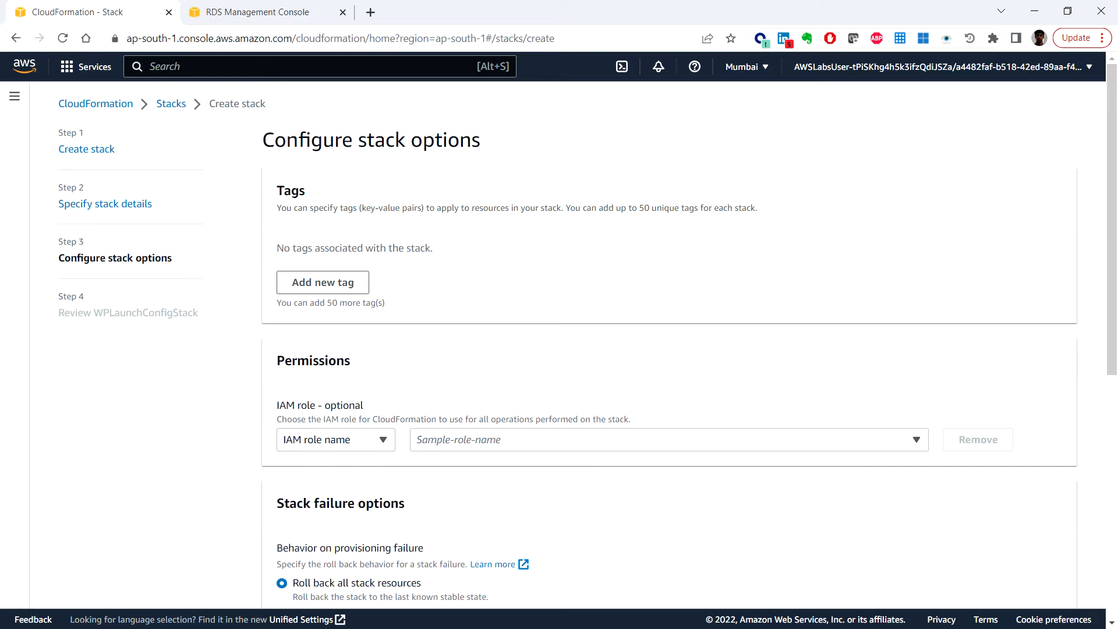
# Step: Keep the default stack options and submit WPLaunchConfigStack for creation
pyautogui.scroll(-8, 693, 359)
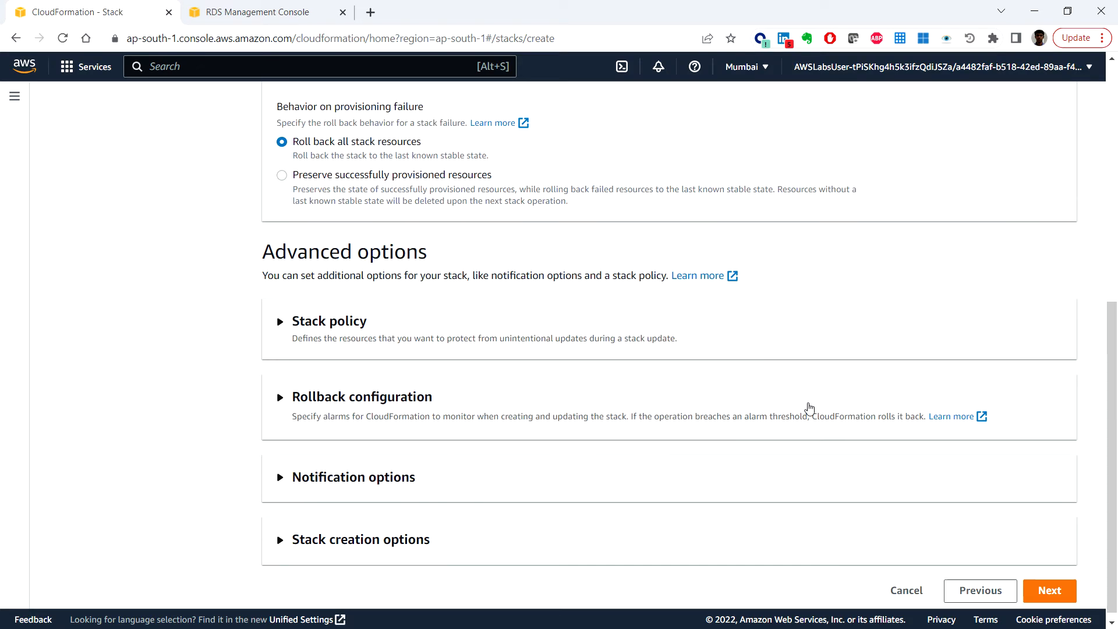
pyautogui.click(1046, 588)
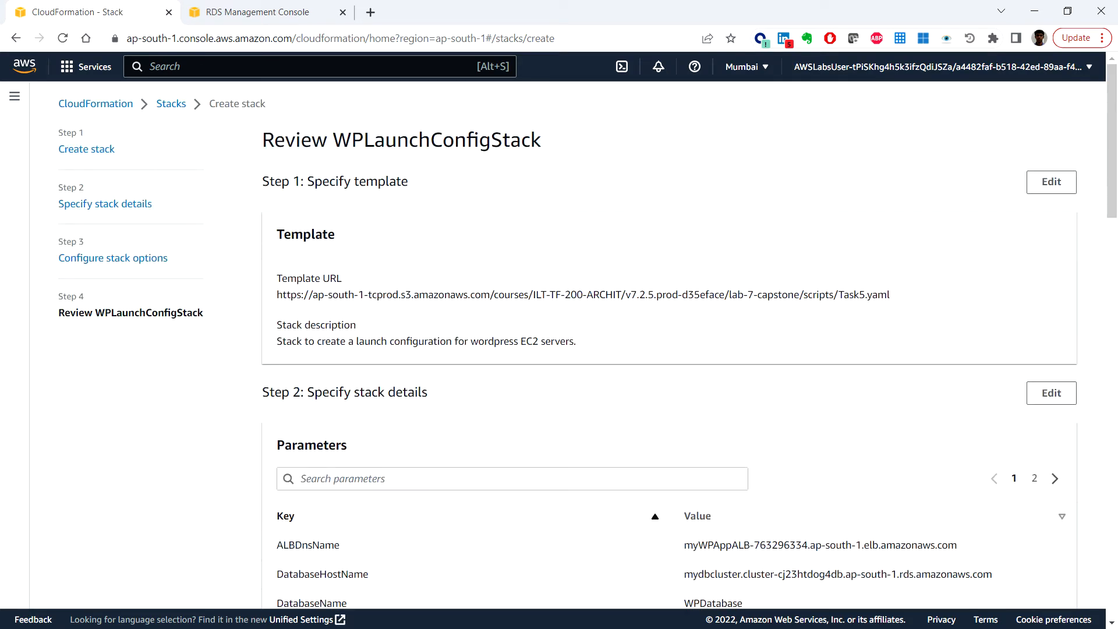
pyautogui.scroll(-20, 781, 332)
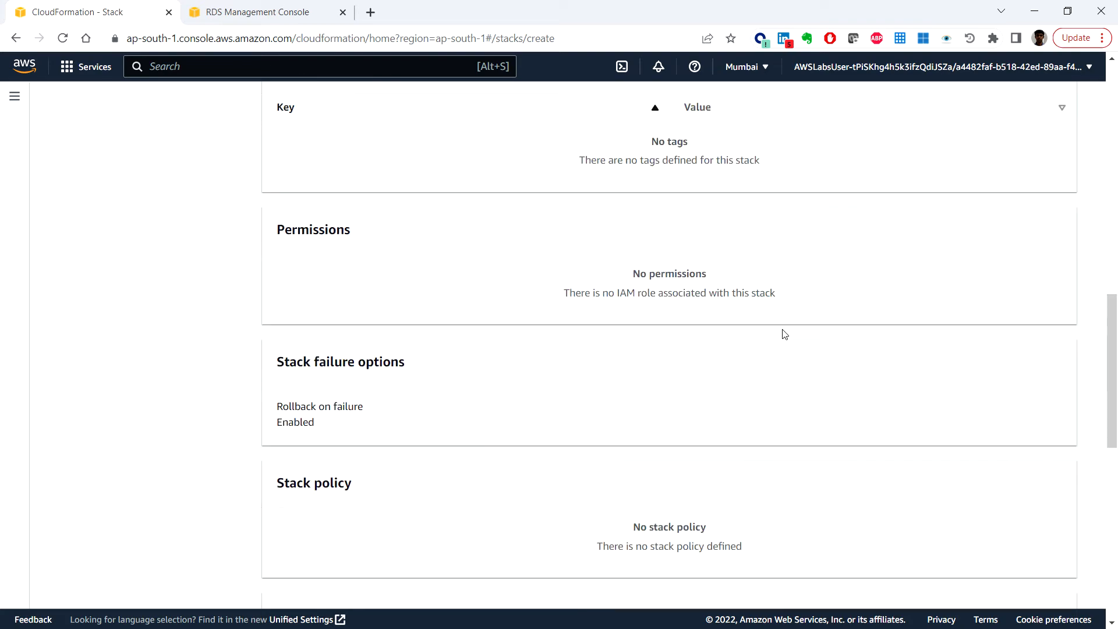
pyautogui.click(1043, 582)
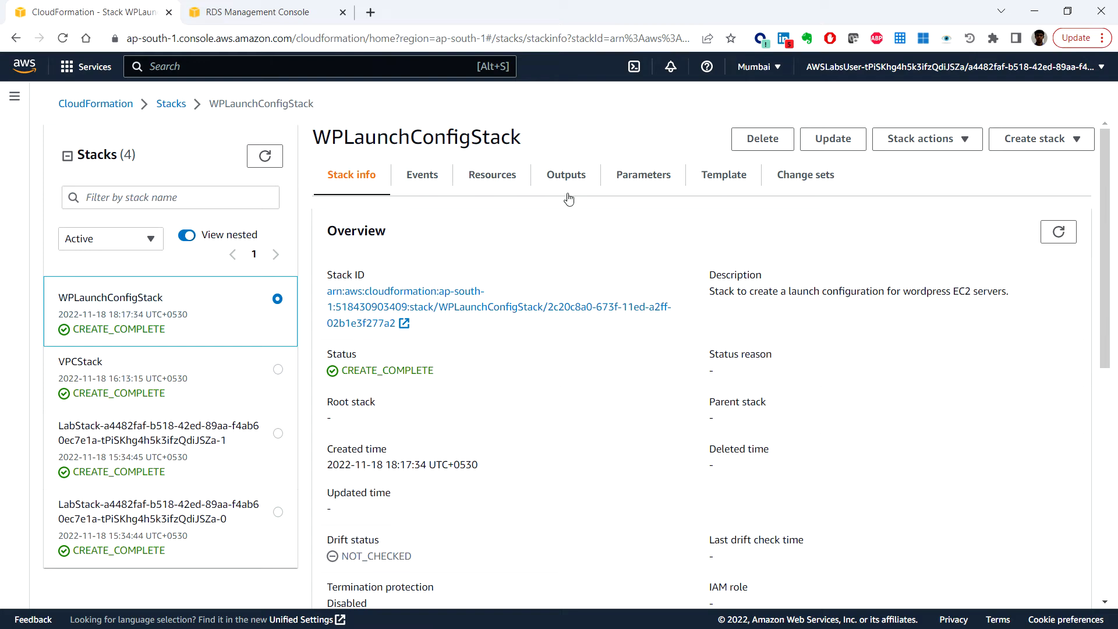
# Step: Check the stack's LabLaunchTemplate and WebTierSecurityGroup resources, then go back to Console Home
pyautogui.click(489, 181)
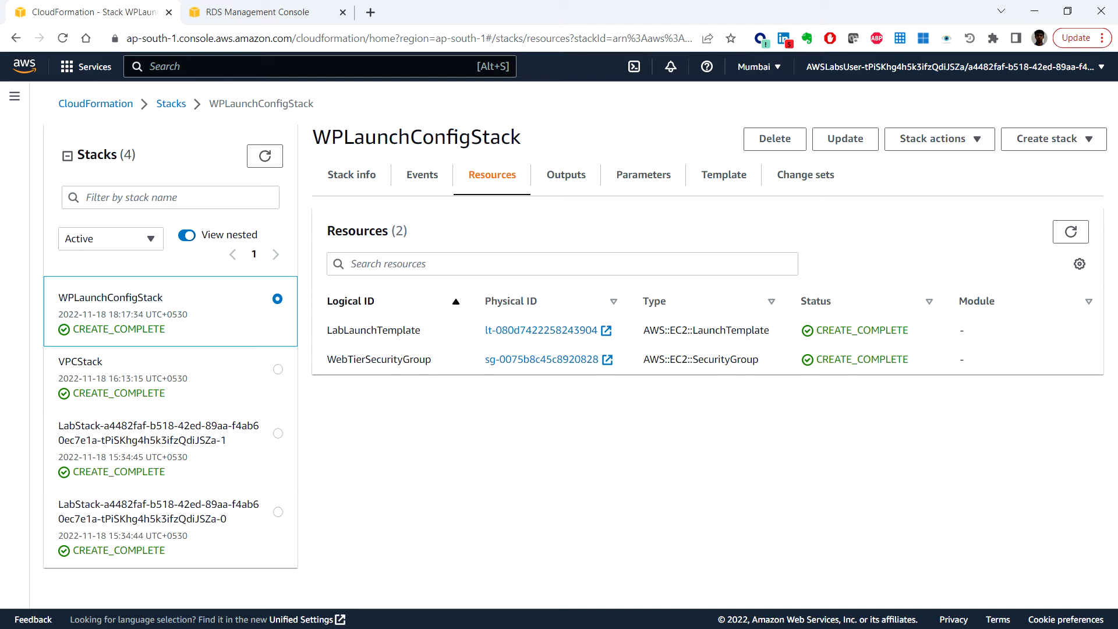
pyautogui.click(24, 69)
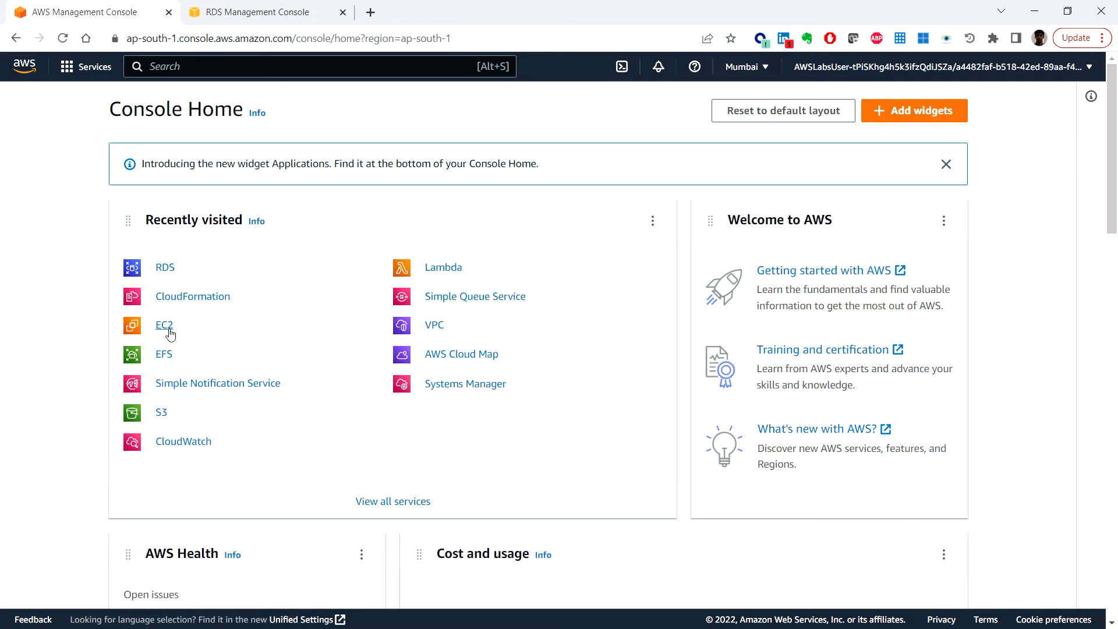
# Step: Go to EC2's Auto Scaling Groups page and start creating a new Auto Scaling group
pyautogui.click(168, 331)
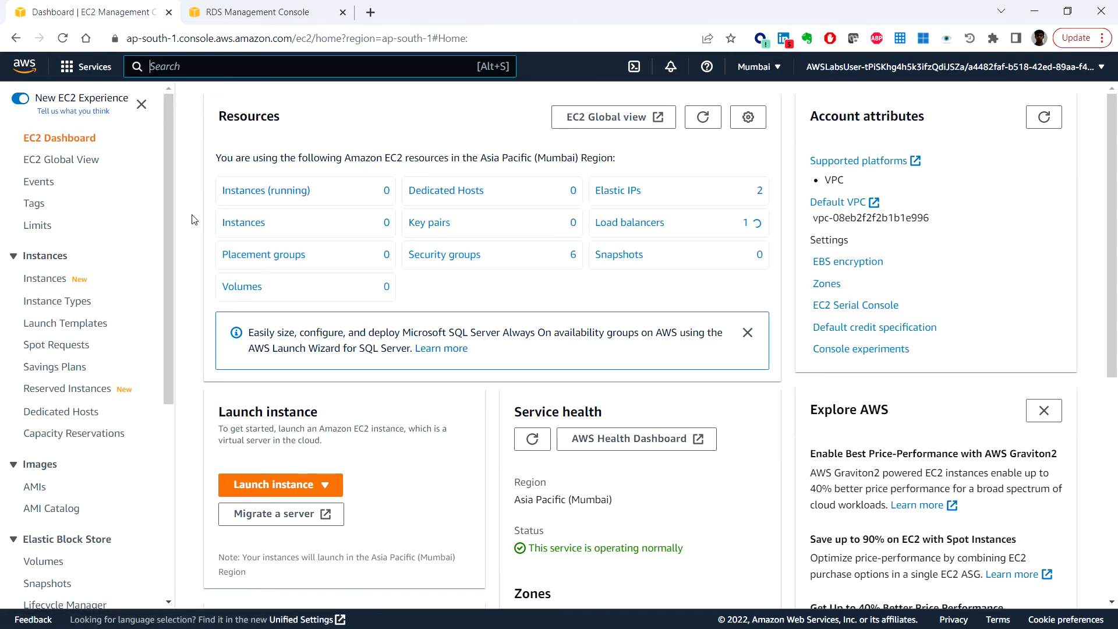
pyautogui.scroll(-5, 84, 272)
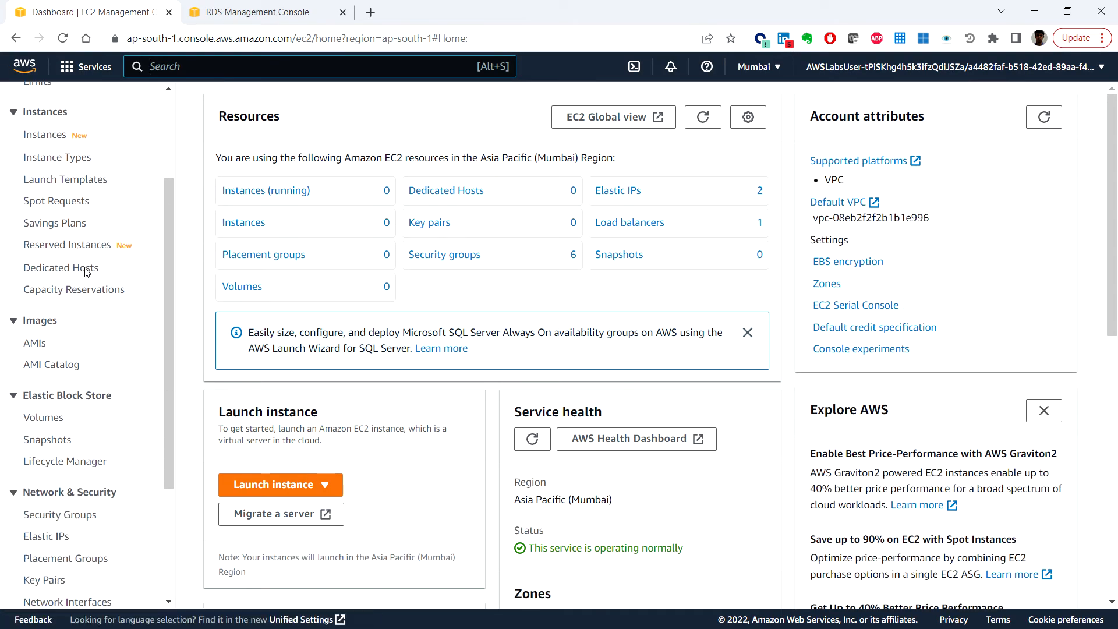
pyautogui.scroll(-2, 86, 272)
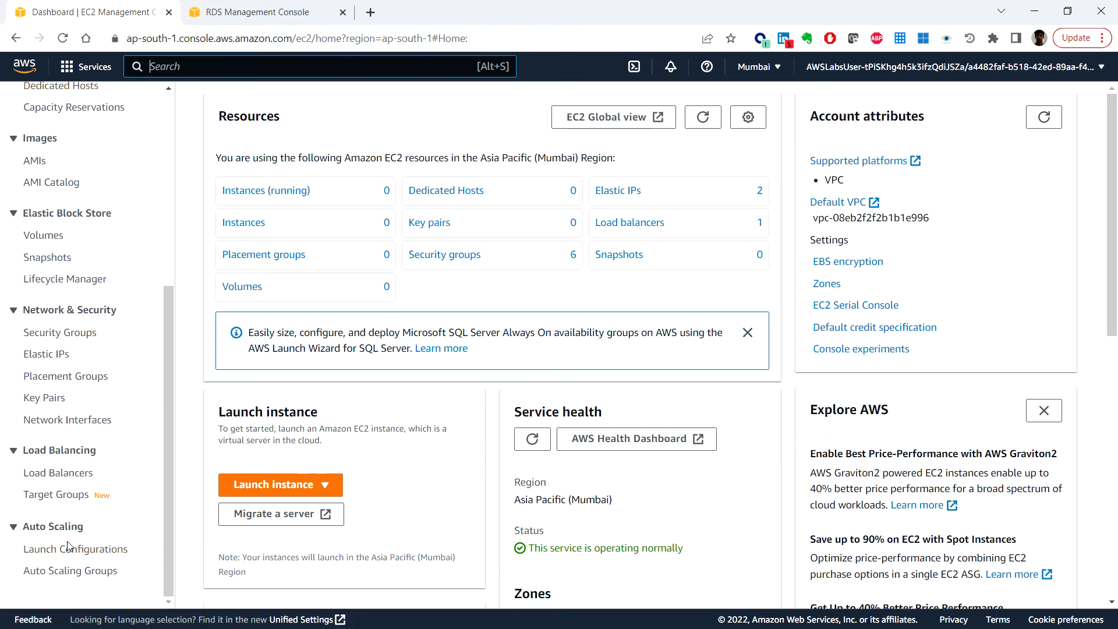
pyautogui.click(65, 570)
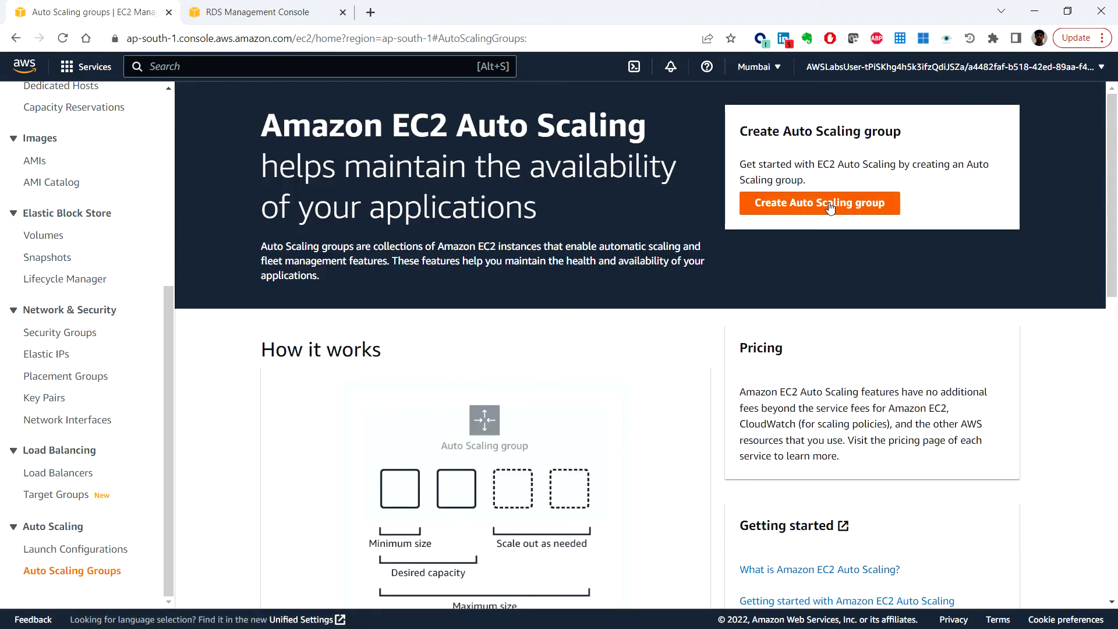
pyautogui.click(829, 204)
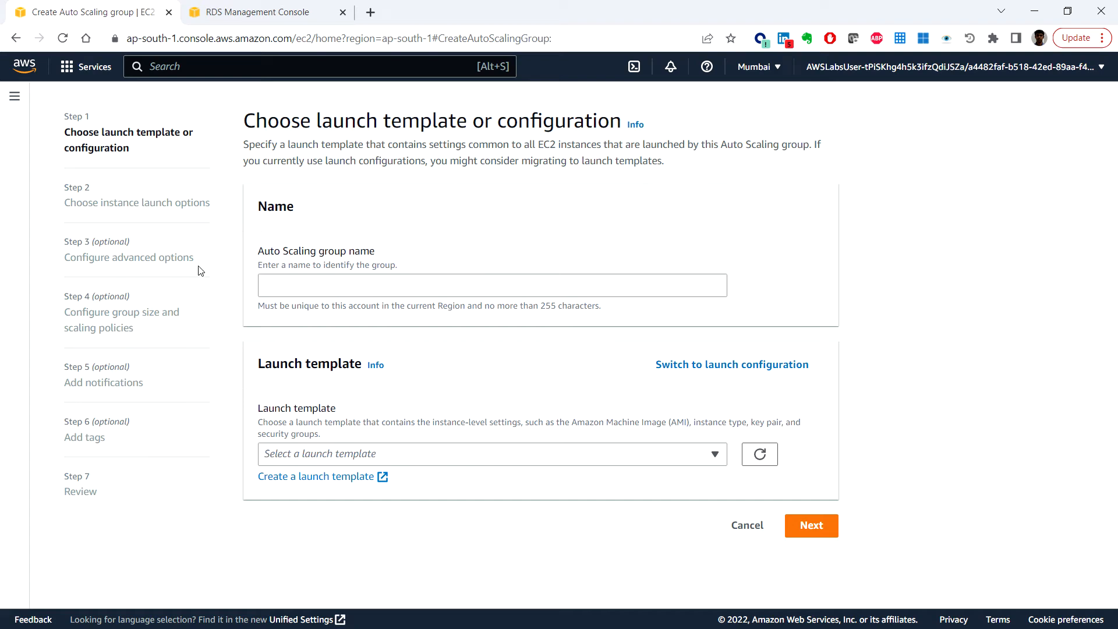
# Step: Name the group WP-ASG, select LabLaunchTemplate, and continue to launch options
pyautogui.click(276, 282)
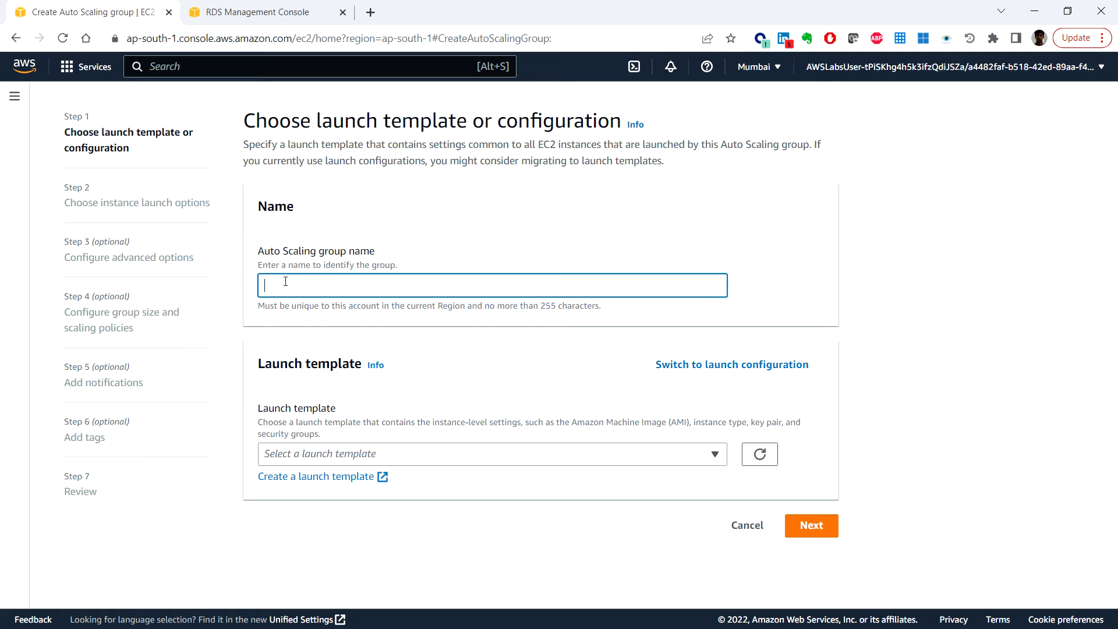
pyautogui.write('WP-ASG')
pyautogui.click(401, 460)
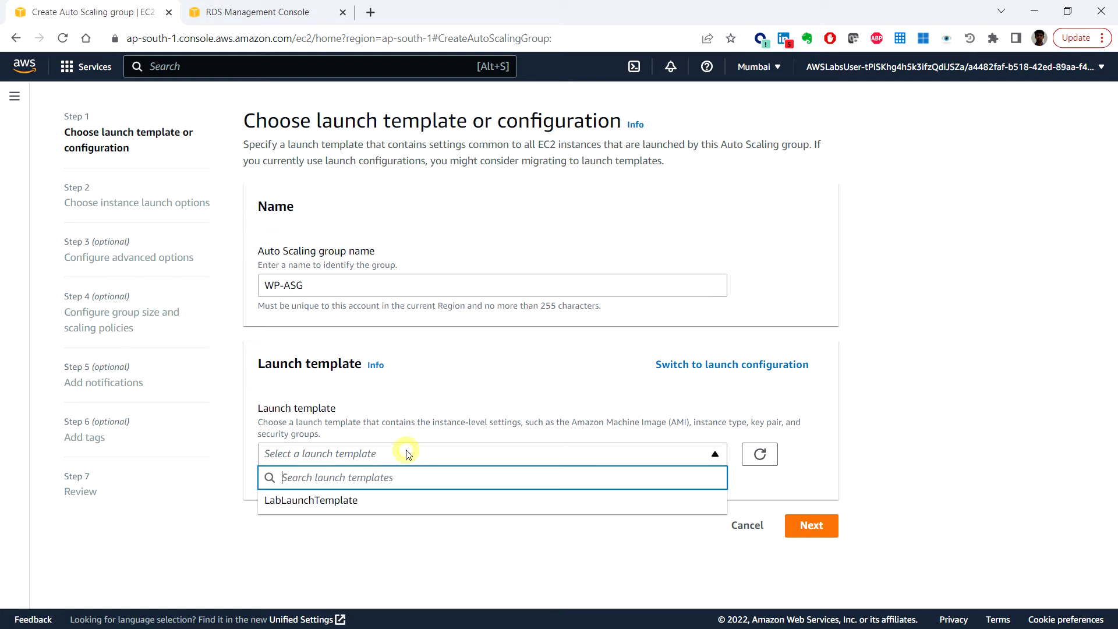
pyautogui.click(375, 505)
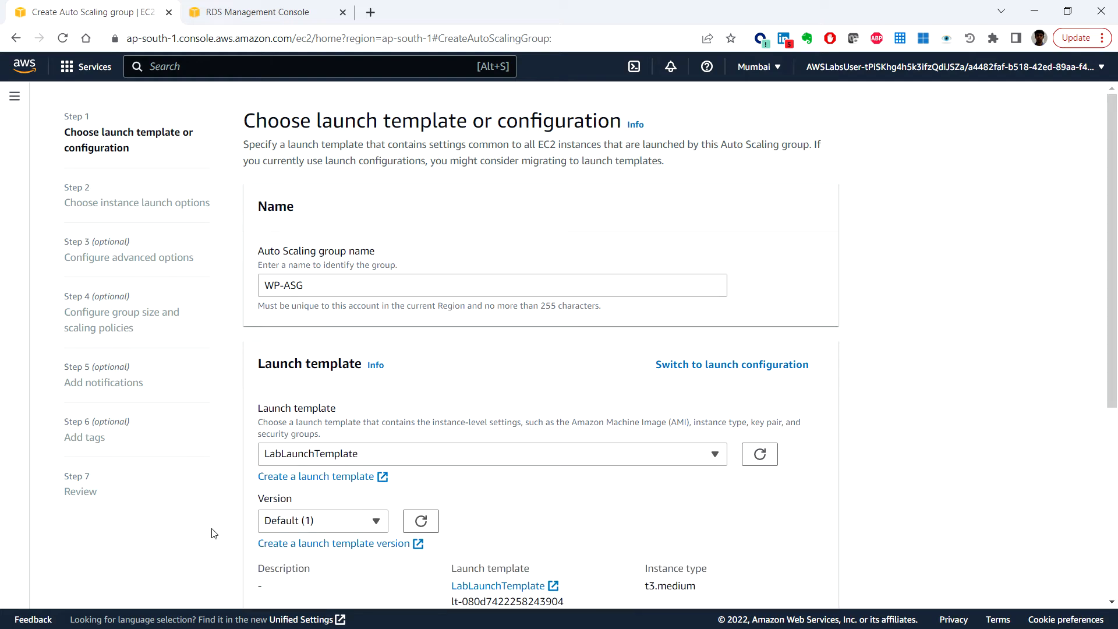
pyautogui.scroll(-1, 208, 527)
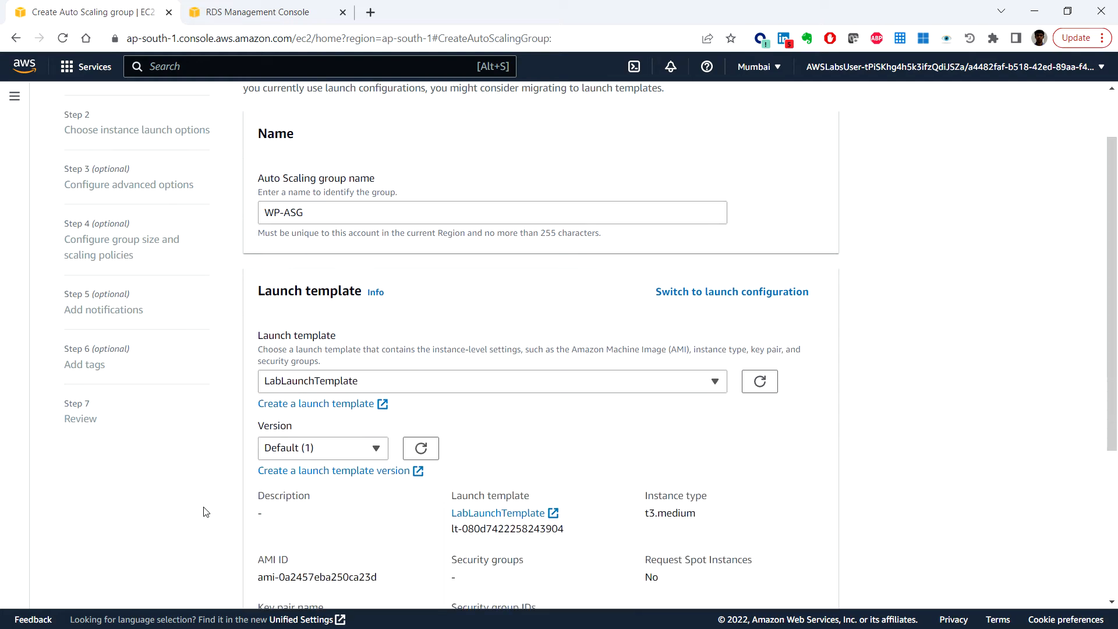
pyautogui.scroll(-4, 1001, 547)
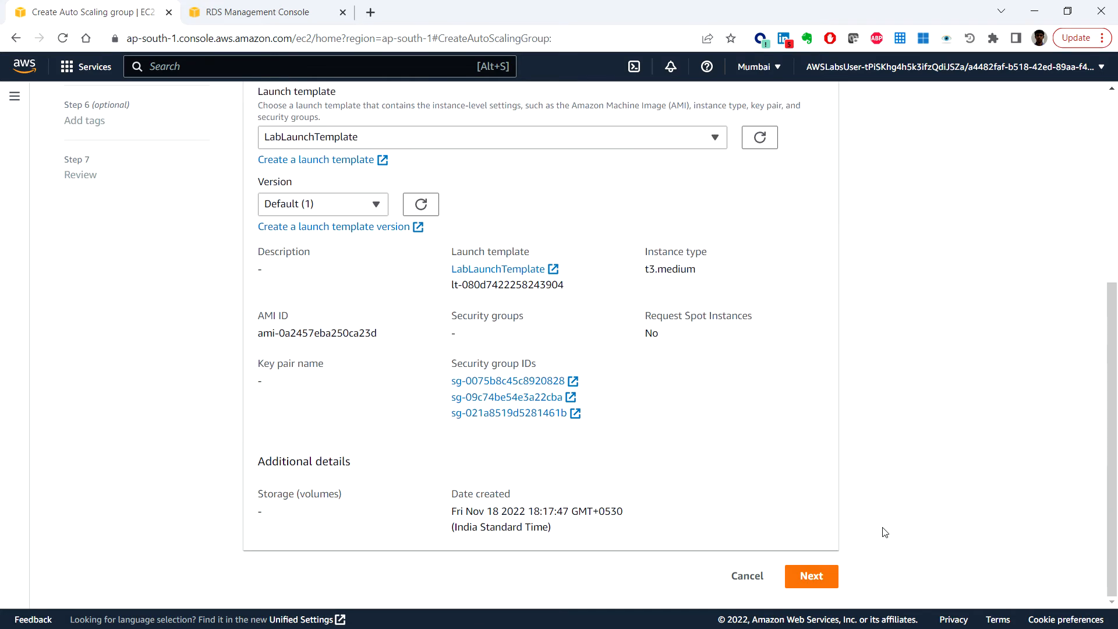
pyautogui.click(814, 576)
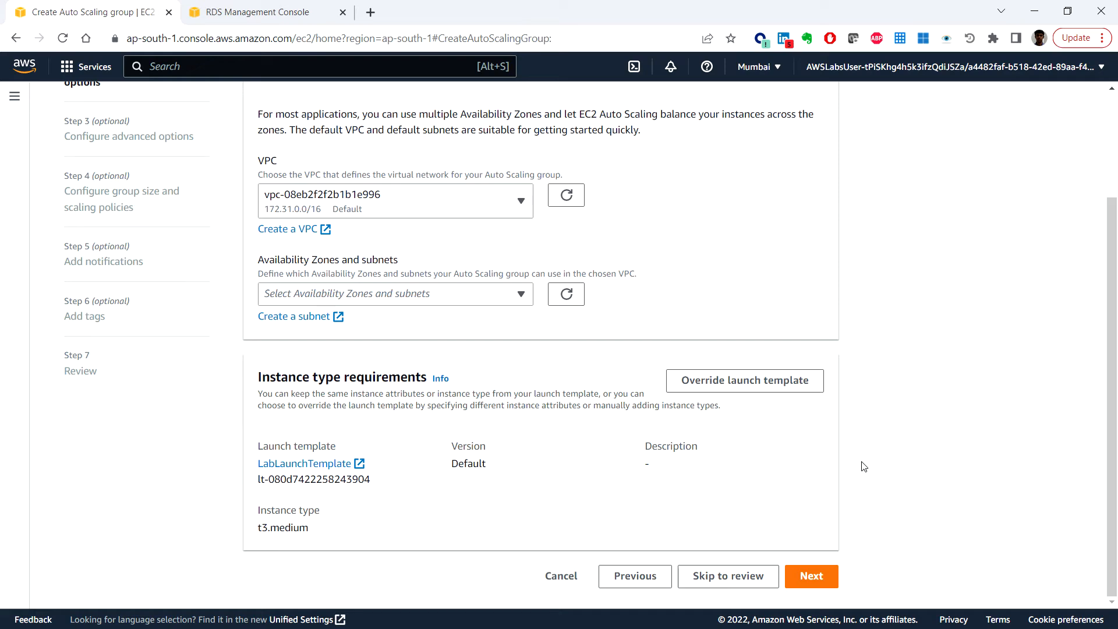
# Step: Place the group in LabVPC using subnets AppSubnet1 and AppSubnet2, then continue
pyautogui.scroll(3, 861, 464)
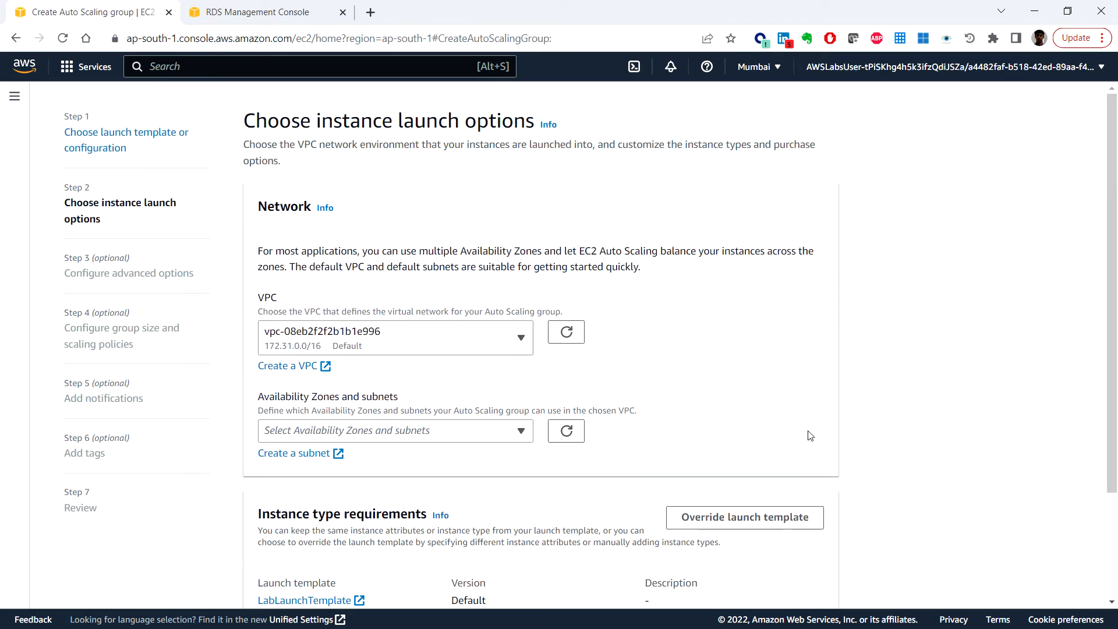
pyautogui.click(495, 345)
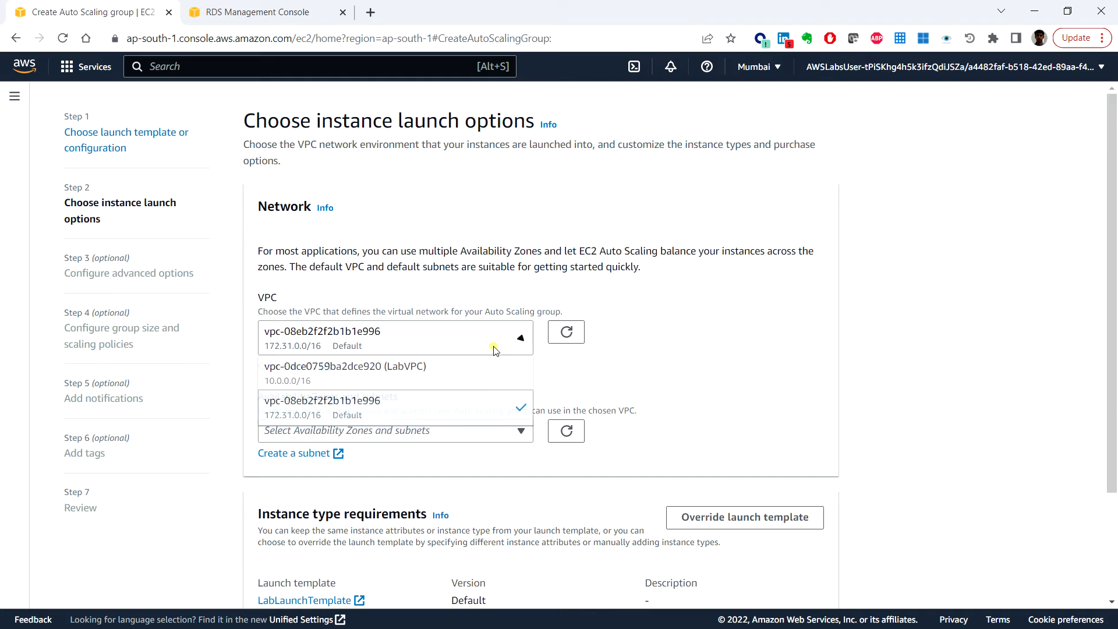
pyautogui.click(439, 372)
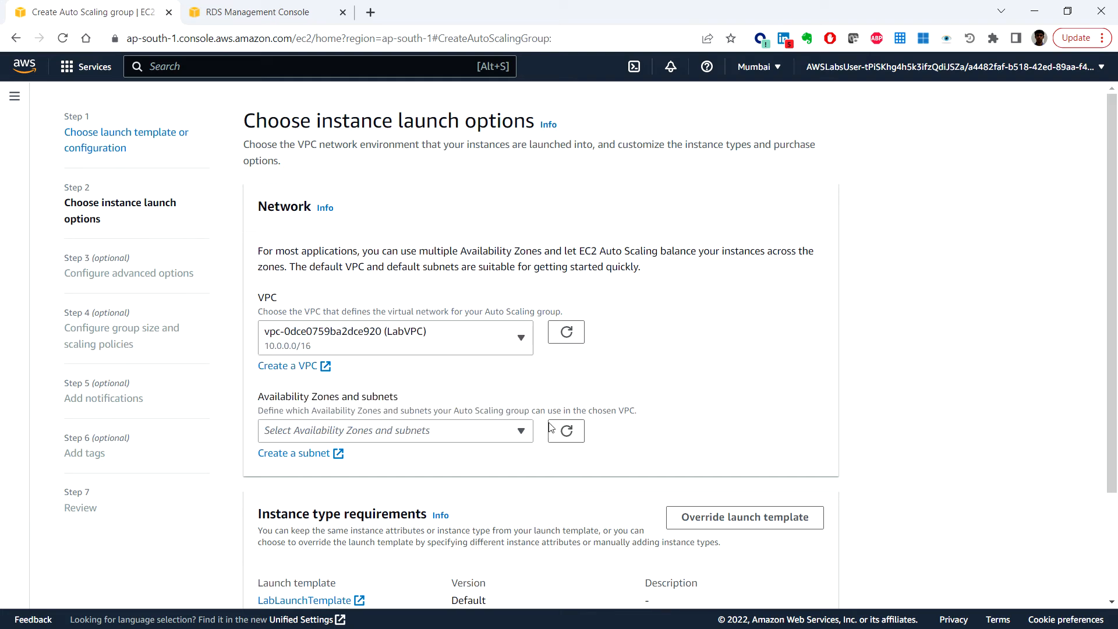
pyautogui.click(504, 432)
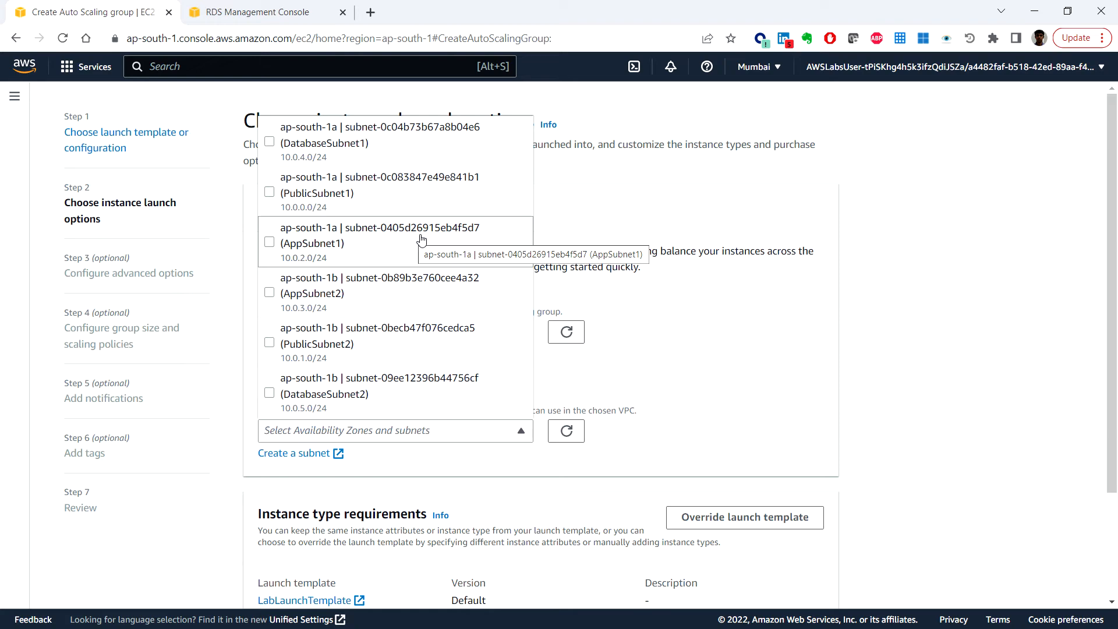
pyautogui.click(269, 243)
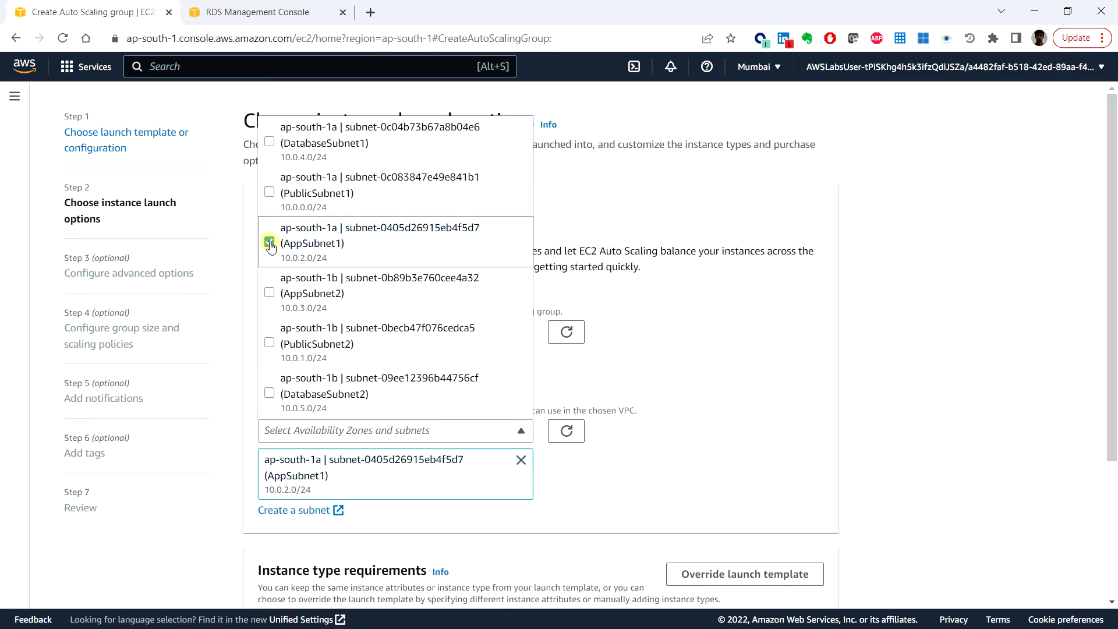
pyautogui.click(268, 294)
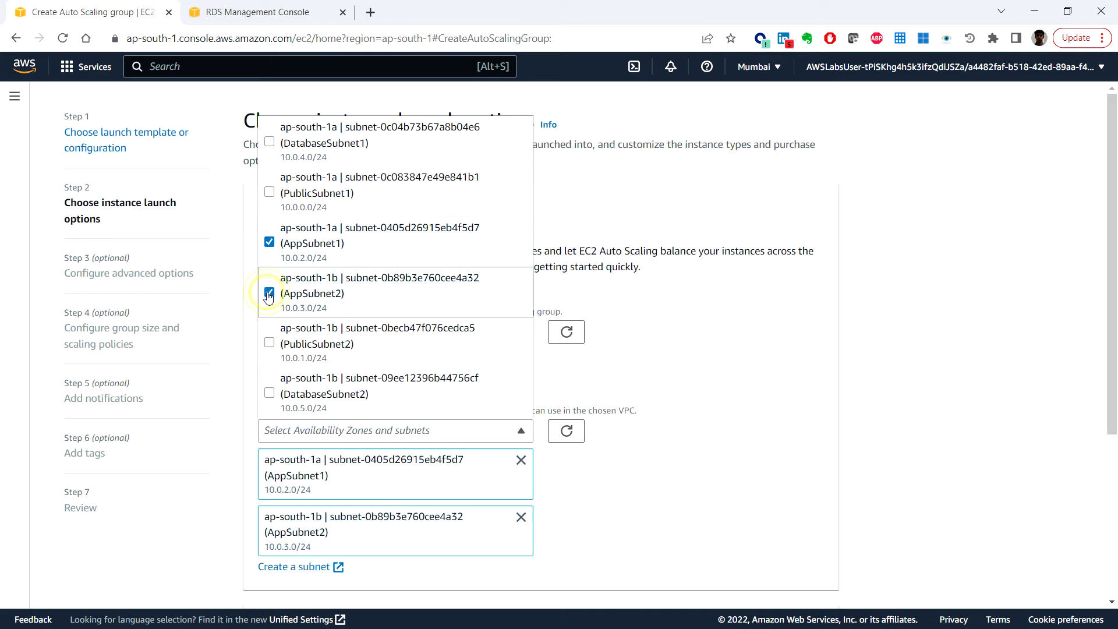
pyautogui.click(913, 361)
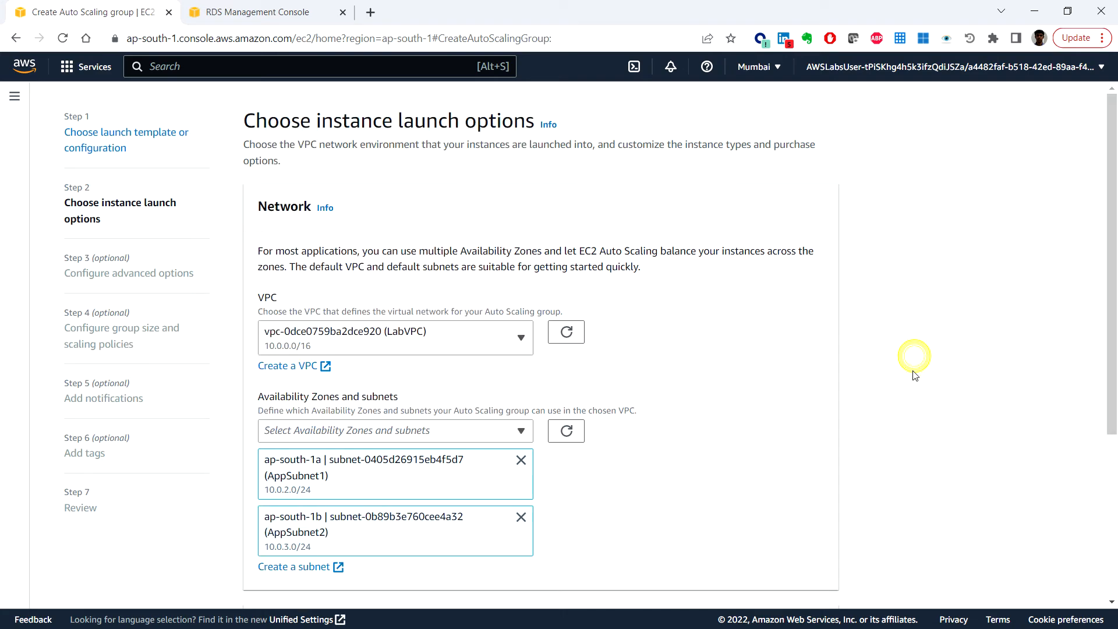
pyautogui.scroll(-5, 871, 439)
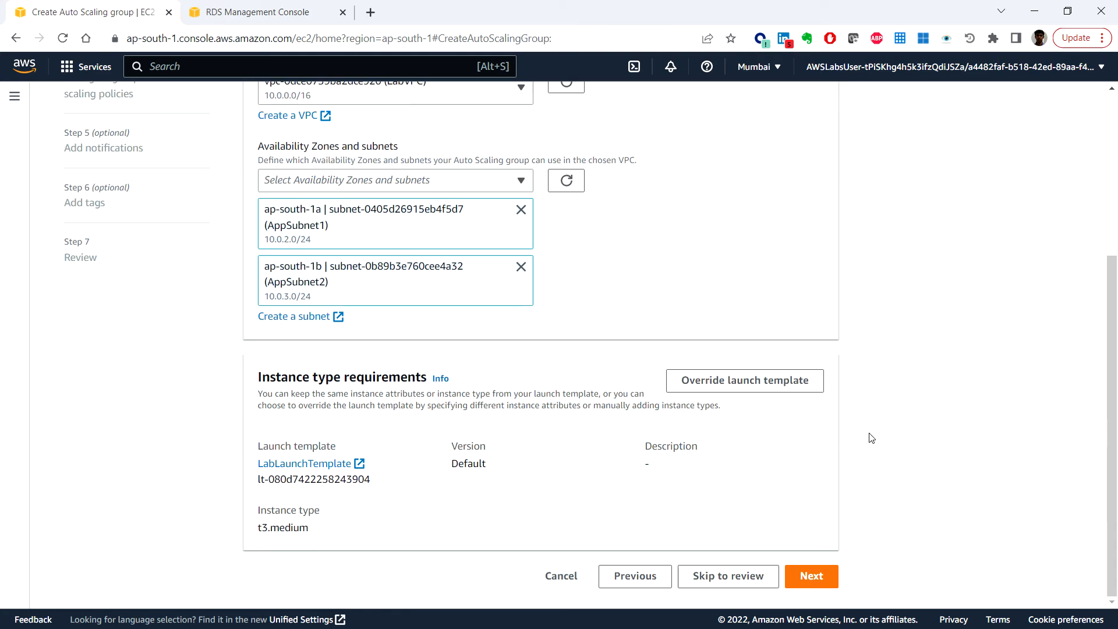
pyautogui.click(822, 579)
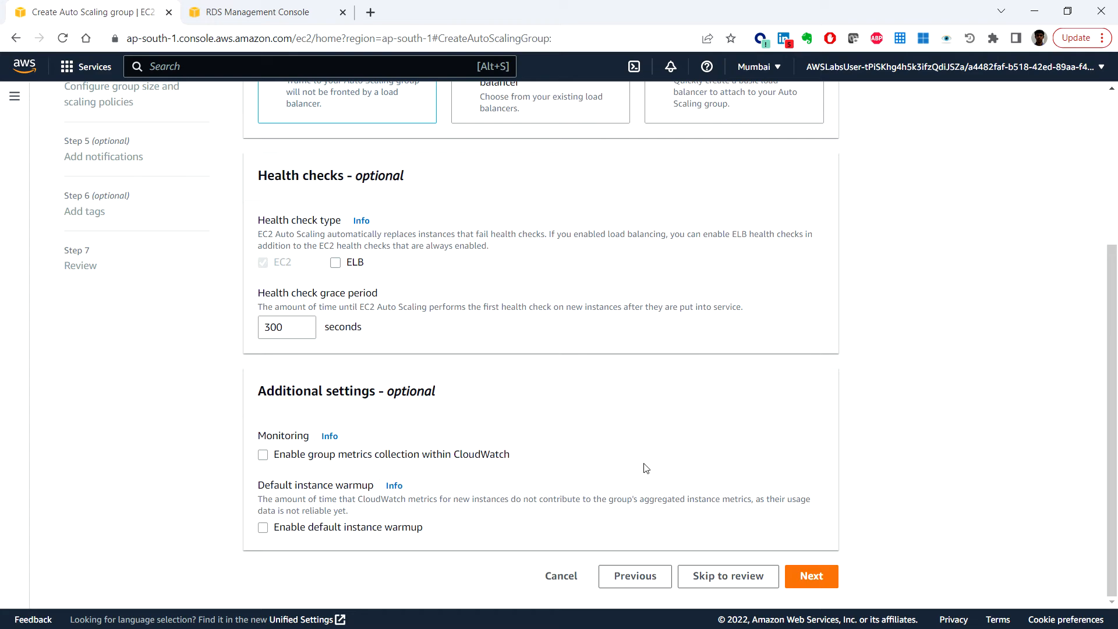
# Step: Attach the group to the existing load balancer target group myWPTargetGroup
pyautogui.scroll(4, 646, 468)
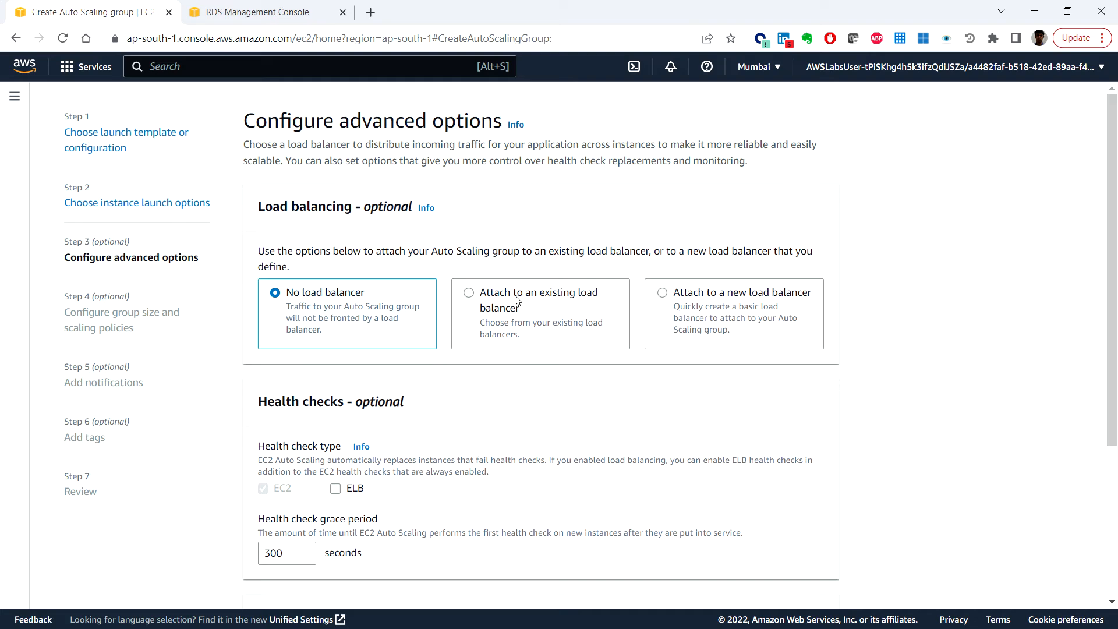
pyautogui.click(487, 298)
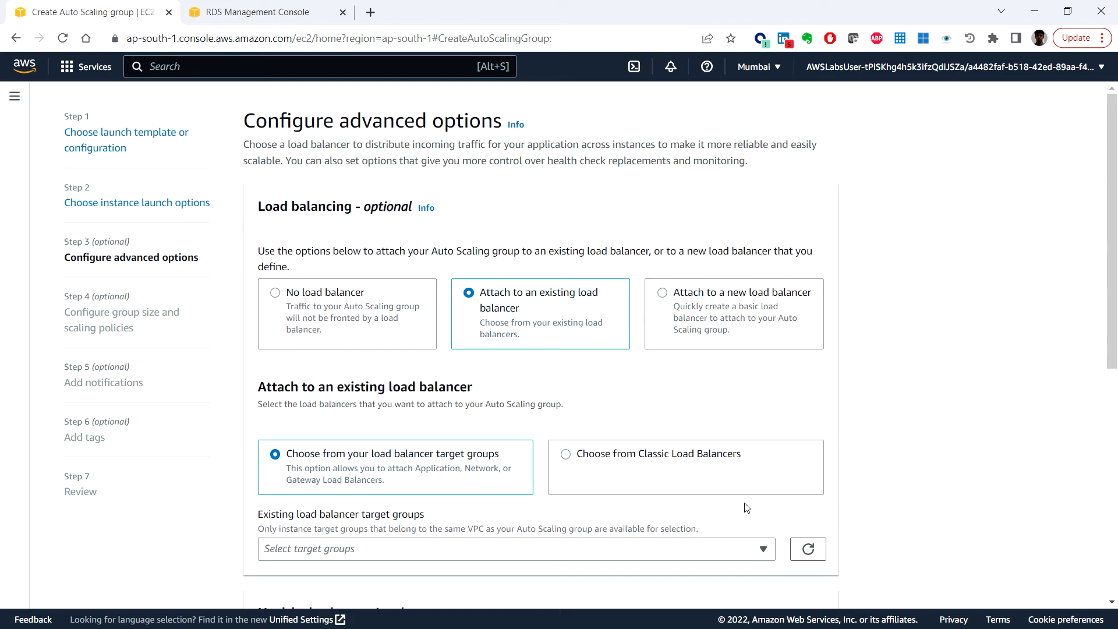
pyautogui.scroll(-3, 743, 504)
pyautogui.click(637, 406)
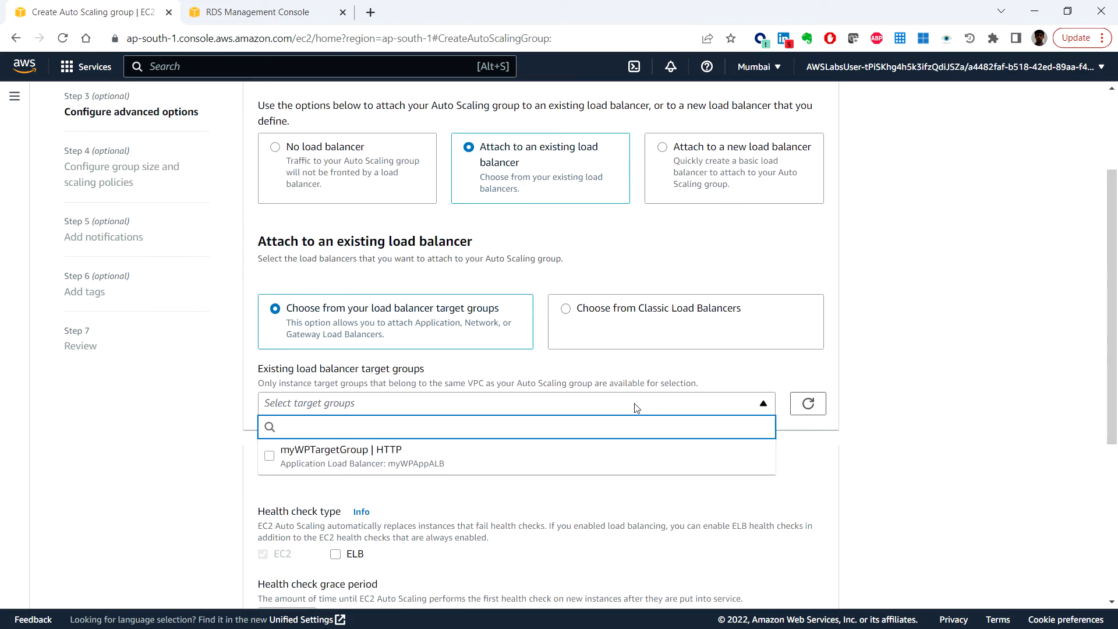
pyautogui.click(465, 460)
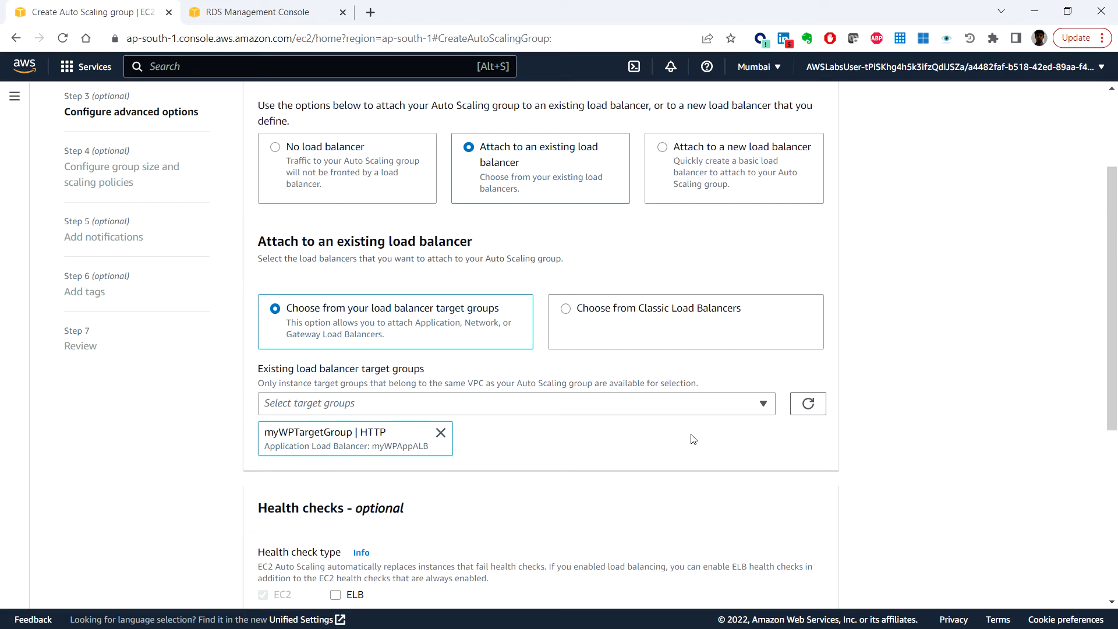
# Step: Turn on ELB health checks and CloudWatch group metrics collection
pyautogui.scroll(-4, 734, 463)
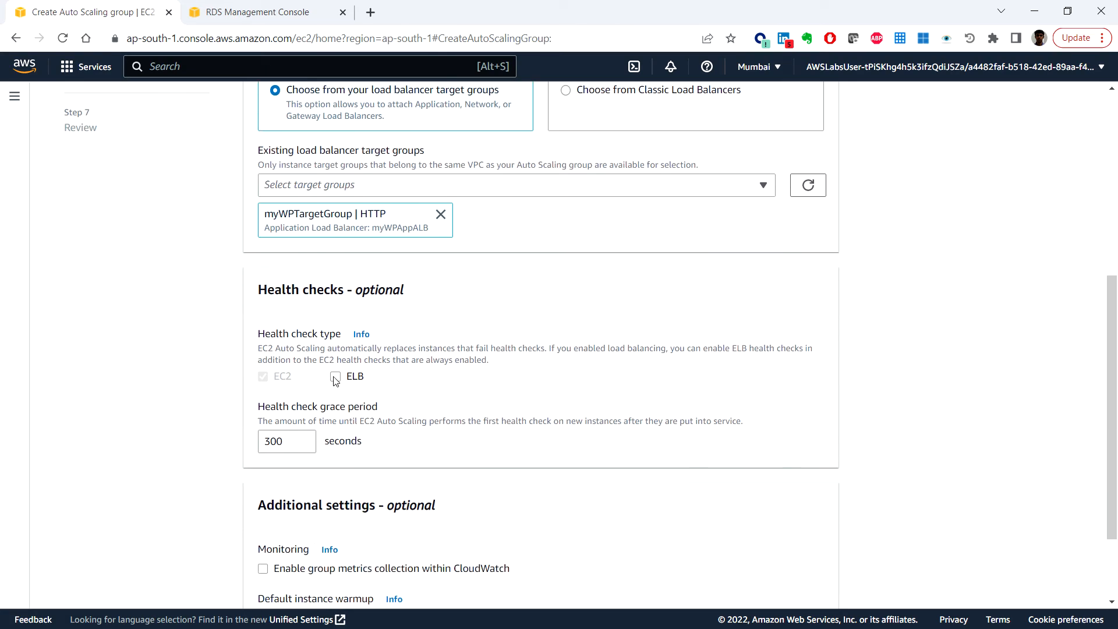
pyautogui.click(336, 379)
pyautogui.scroll(-2, 436, 444)
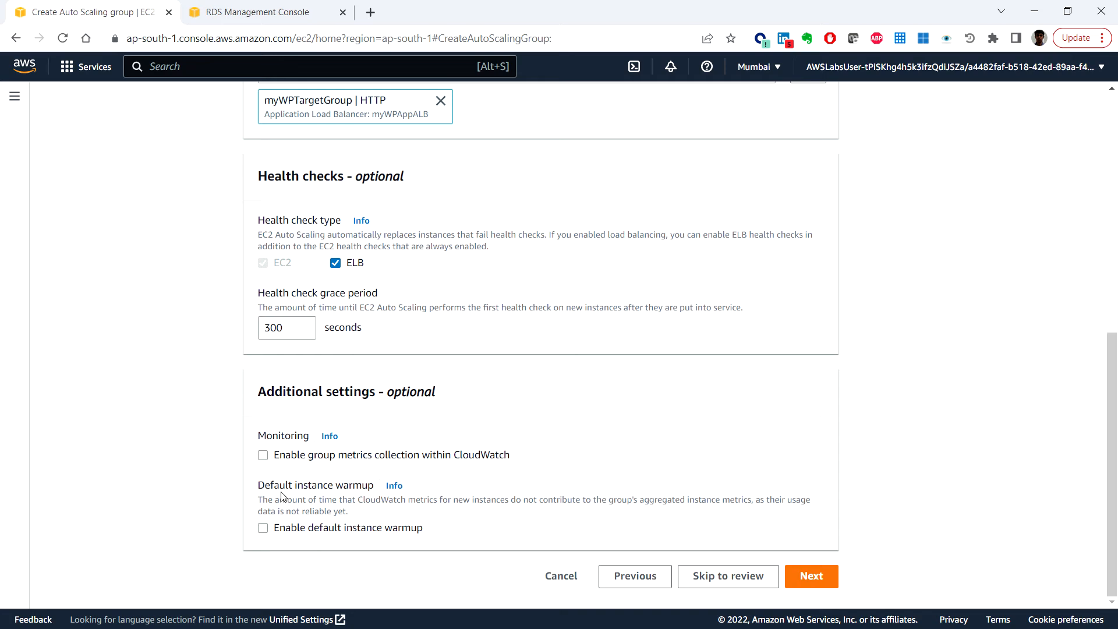
pyautogui.click(262, 455)
# Step: Set the group size to desired 2, minimum 2 and maximum 4 instances
pyautogui.click(833, 580)
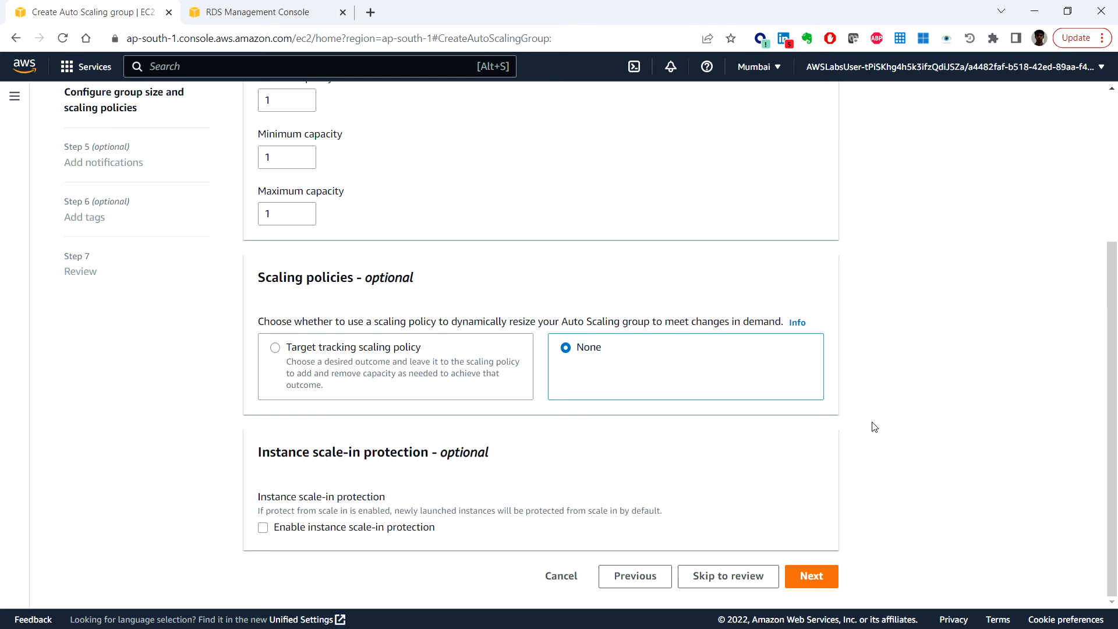
pyautogui.scroll(4, 874, 426)
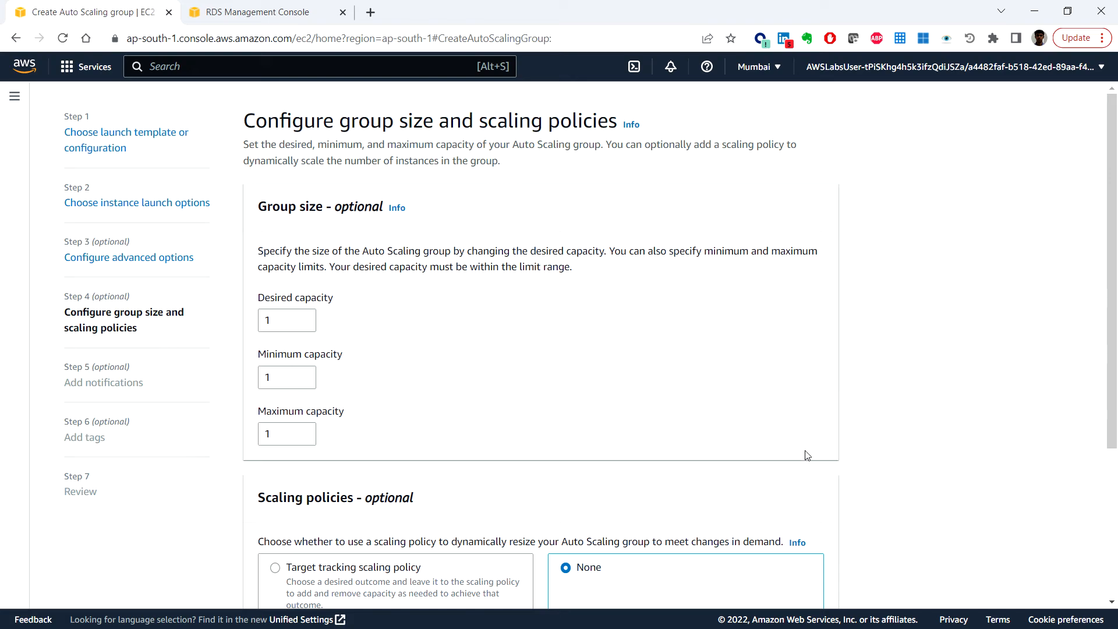
pyautogui.click(304, 317)
pyautogui.click(303, 375)
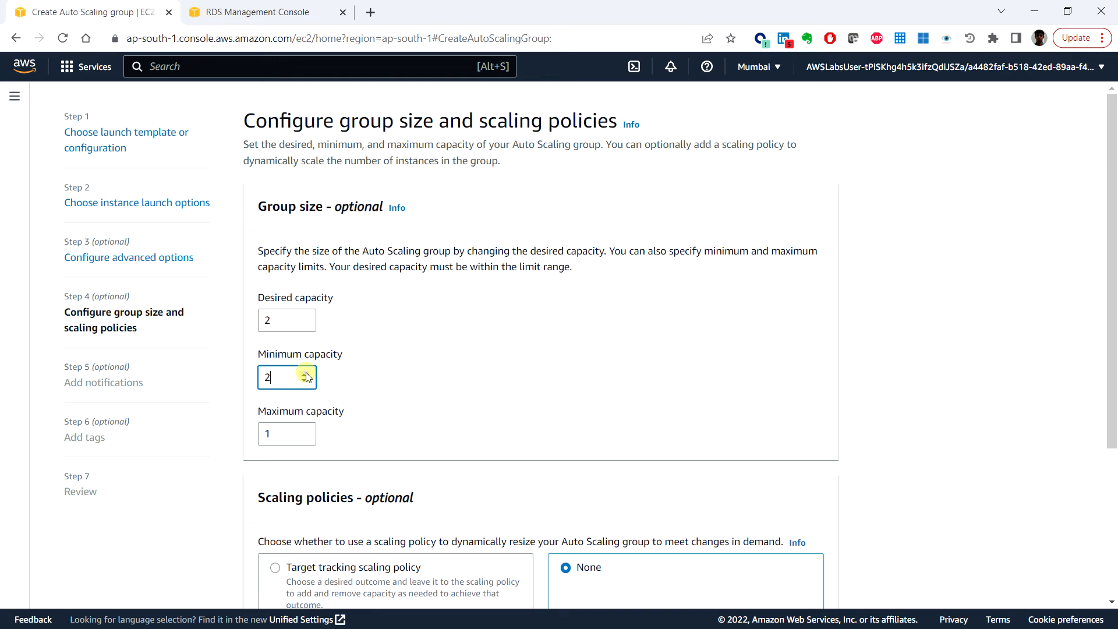
pyautogui.click(303, 431)
pyautogui.click(303, 431)
pyautogui.click(303, 431)
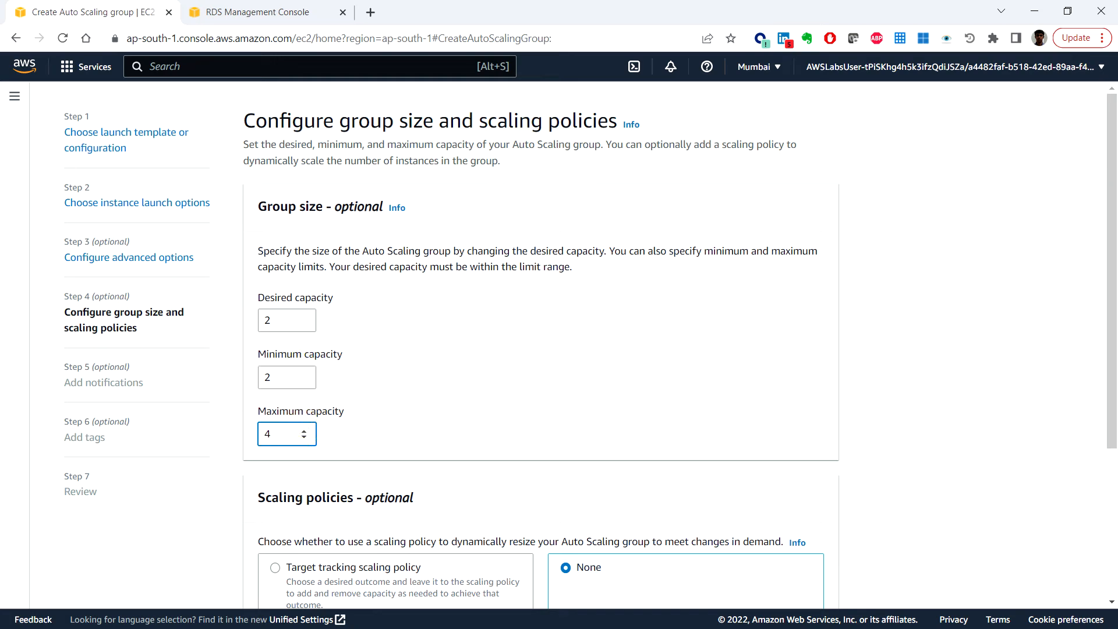
# Step: Add a target tracking scaling policy on Average CPU utilization with target 50
pyautogui.scroll(-4, 496, 468)
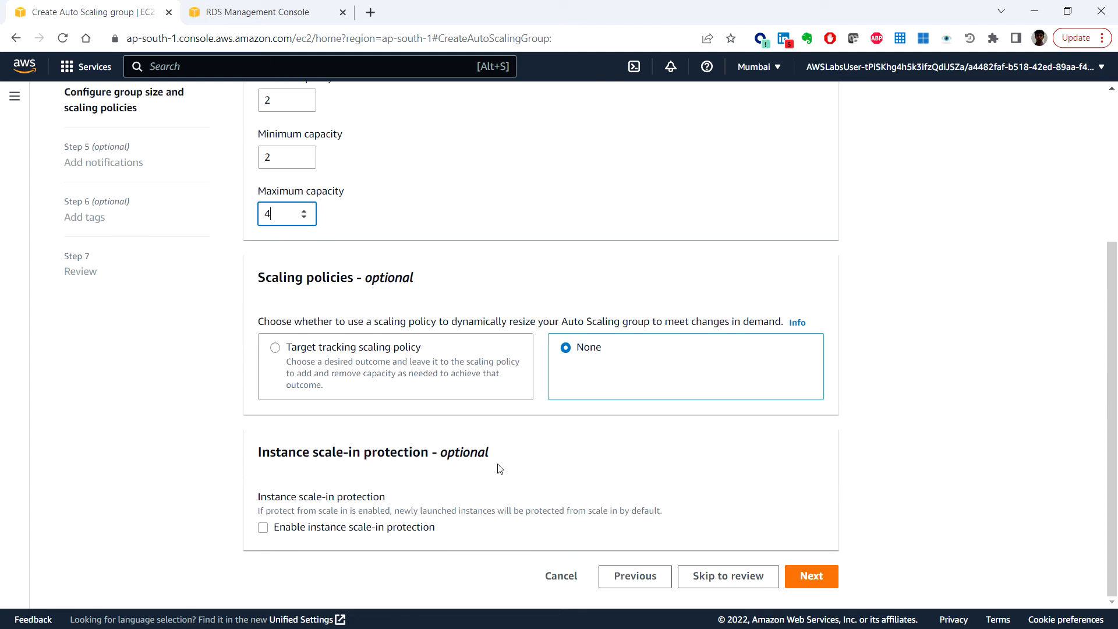
pyautogui.click(274, 348)
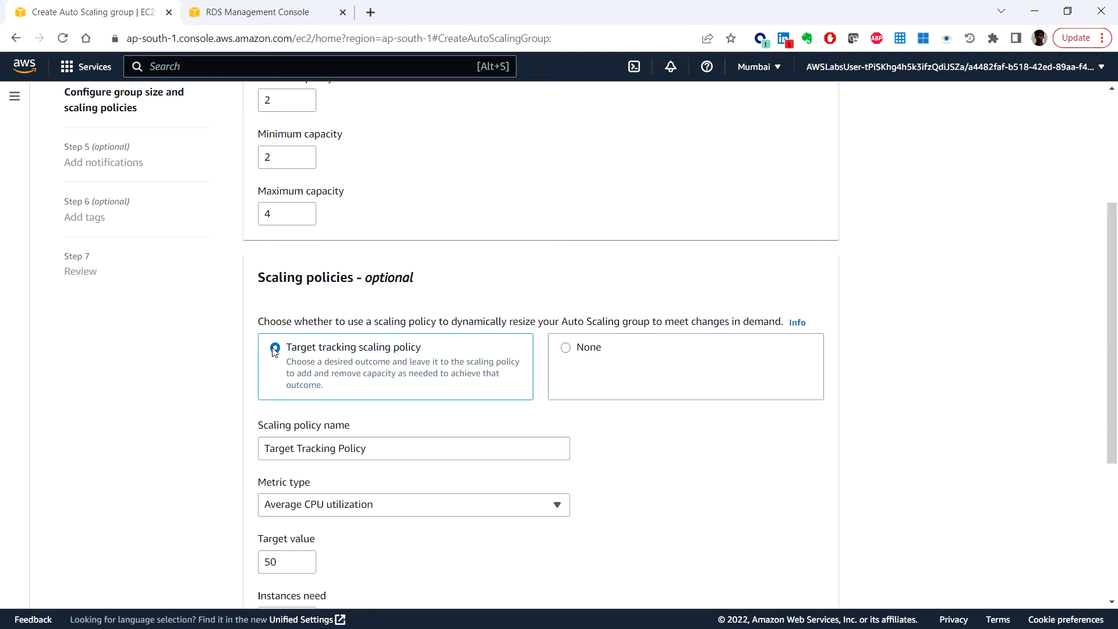
pyautogui.scroll(-2, 897, 421)
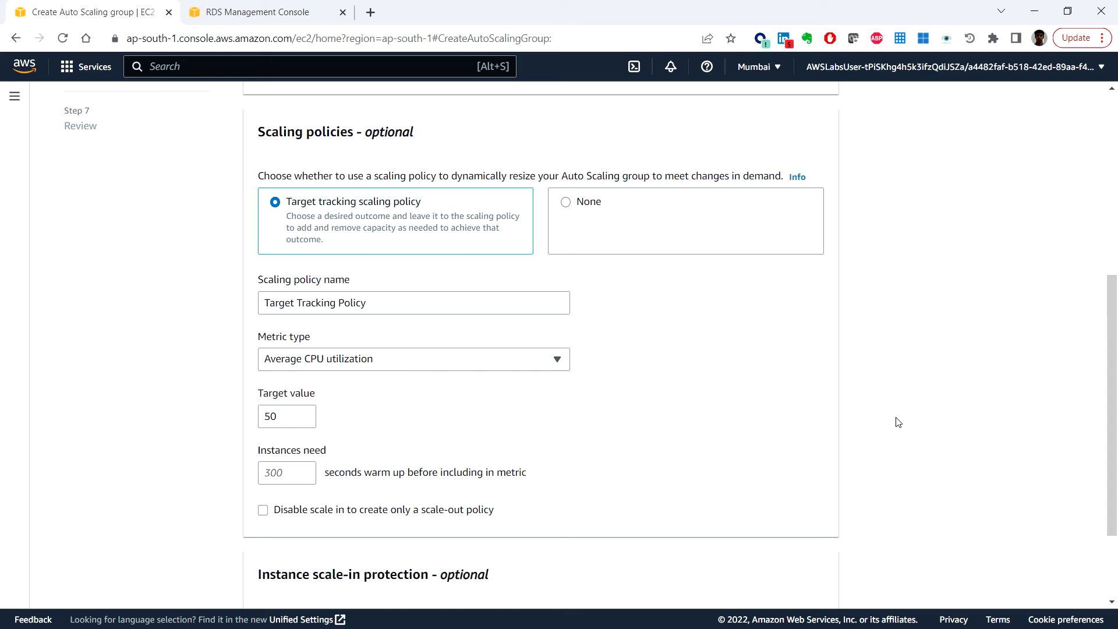
pyautogui.scroll(-2, 897, 422)
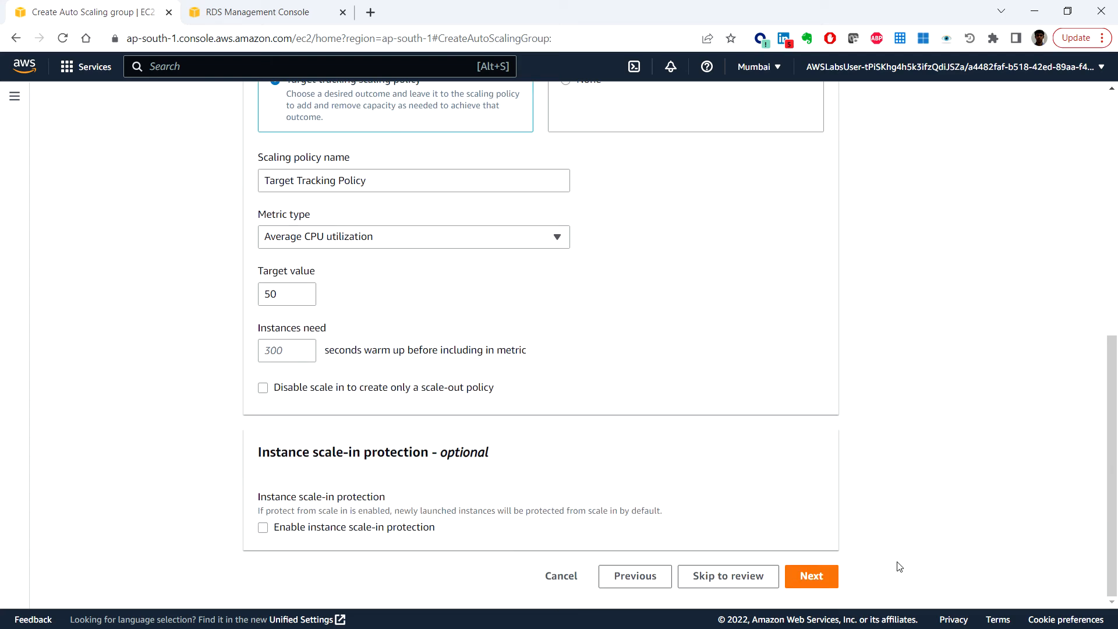
pyautogui.click(812, 578)
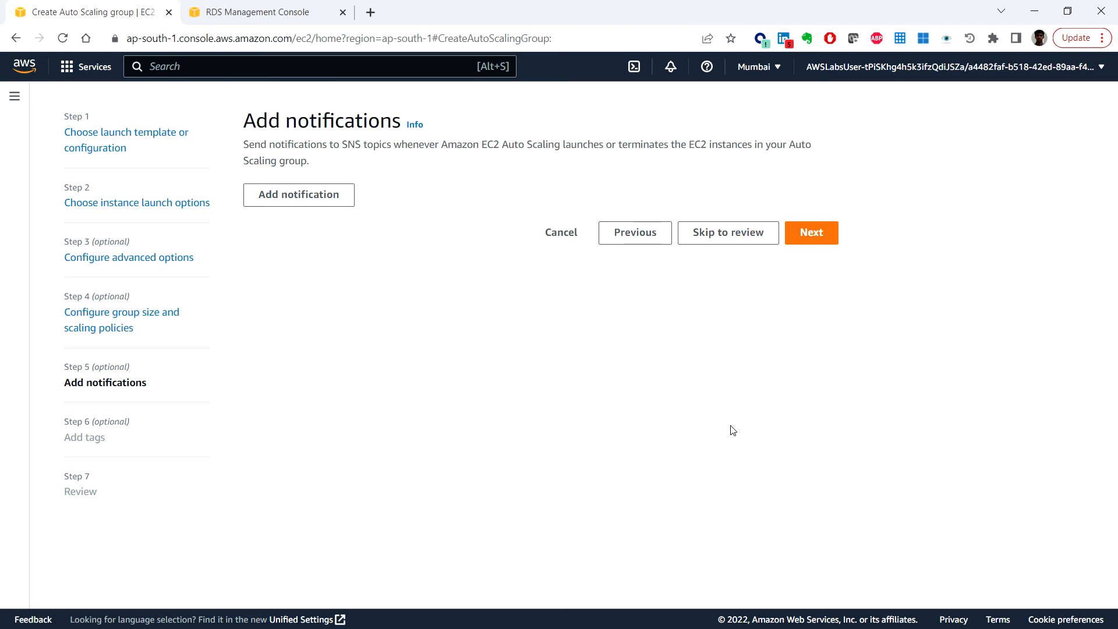
# Step: Skip notifications and tag the group with key Name and value WP-App
pyautogui.click(814, 233)
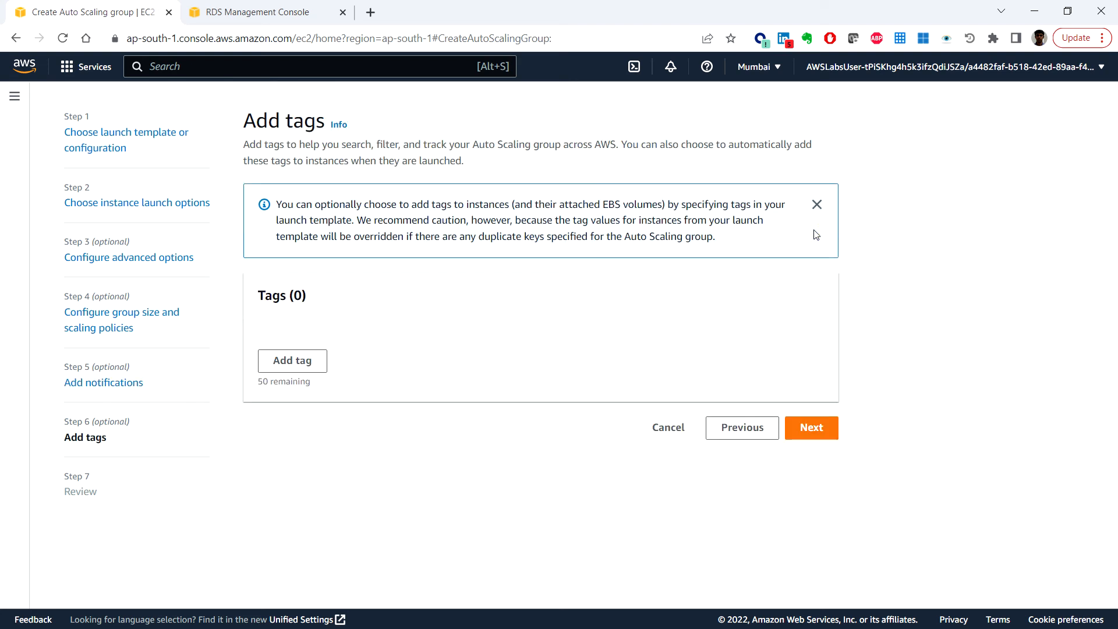
pyautogui.click(297, 356)
pyautogui.click(303, 369)
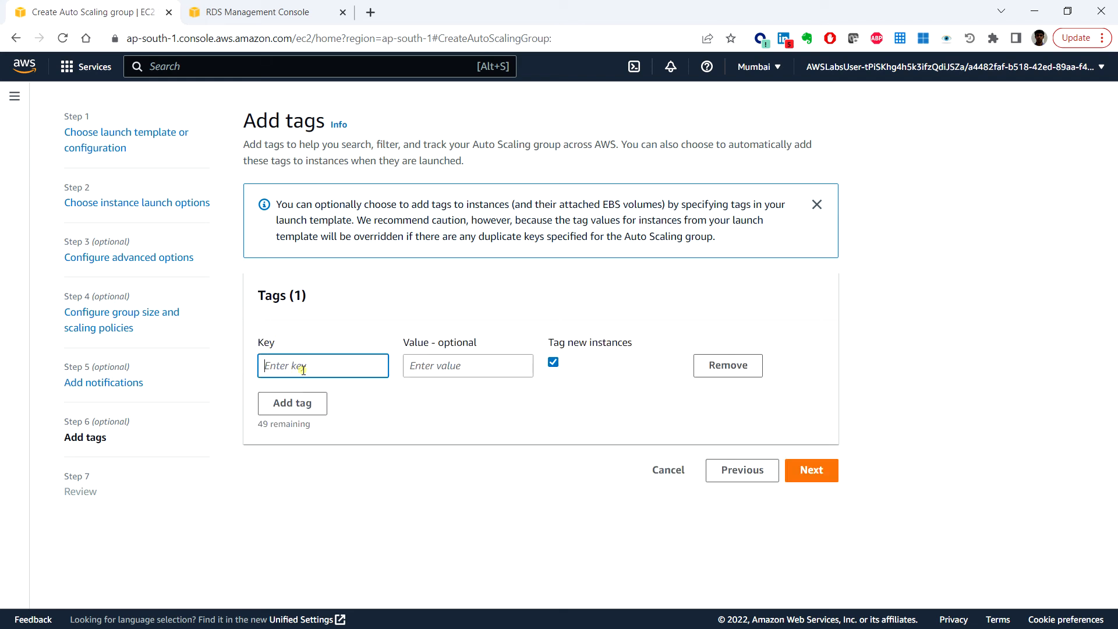
pyautogui.write('Name')
pyautogui.press('Tab')
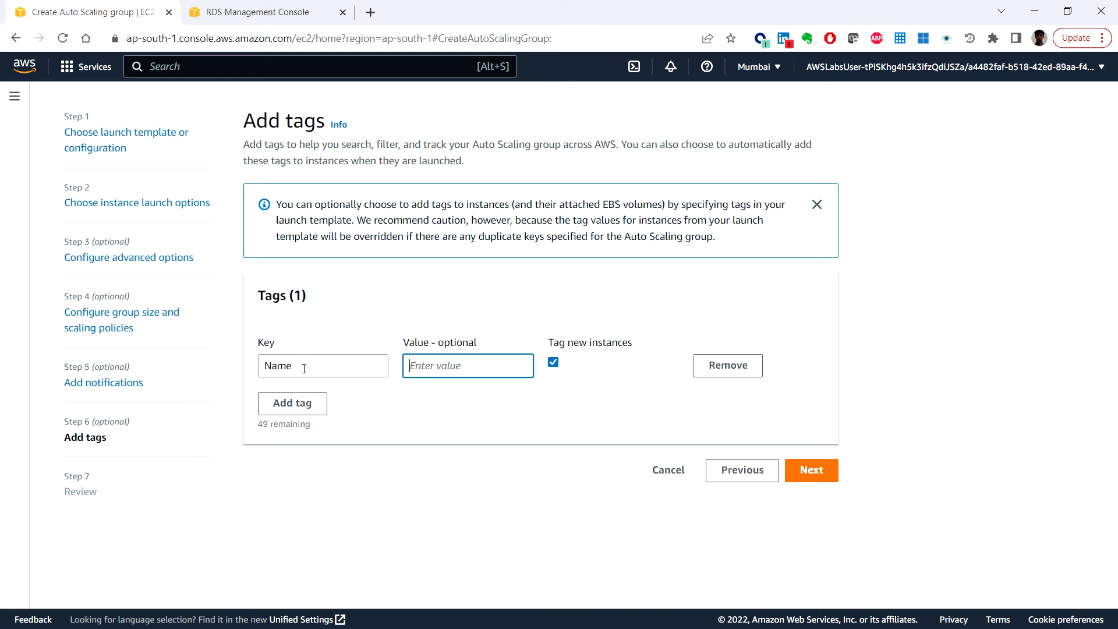
pyautogui.write('WP-App')
# Step: Review the settings and create the WP-ASG Auto Scaling group
pyautogui.click(813, 470)
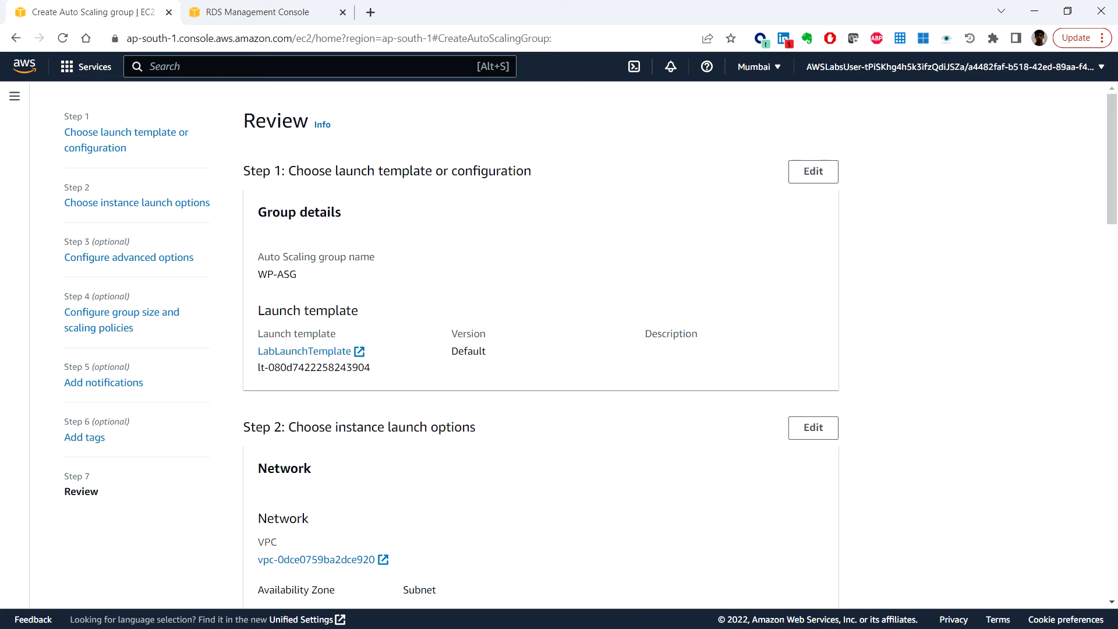
pyautogui.scroll(-20, 916, 439)
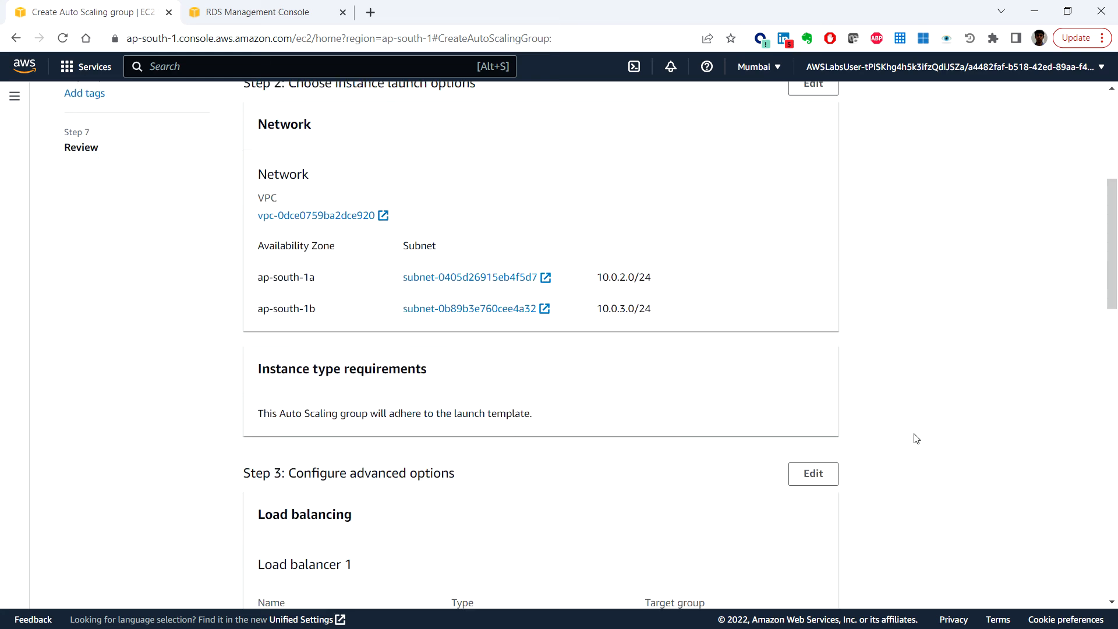
pyautogui.click(778, 584)
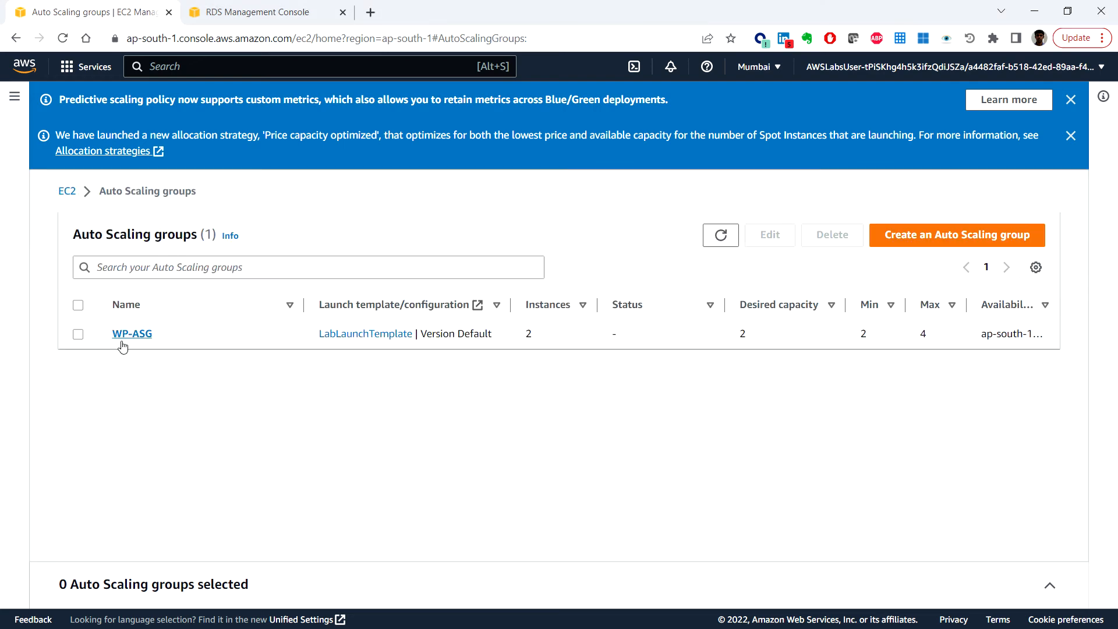
# Step: Inspect WP-ASG's activity history, scaling policies, instances and monitoring metrics
pyautogui.click(137, 337)
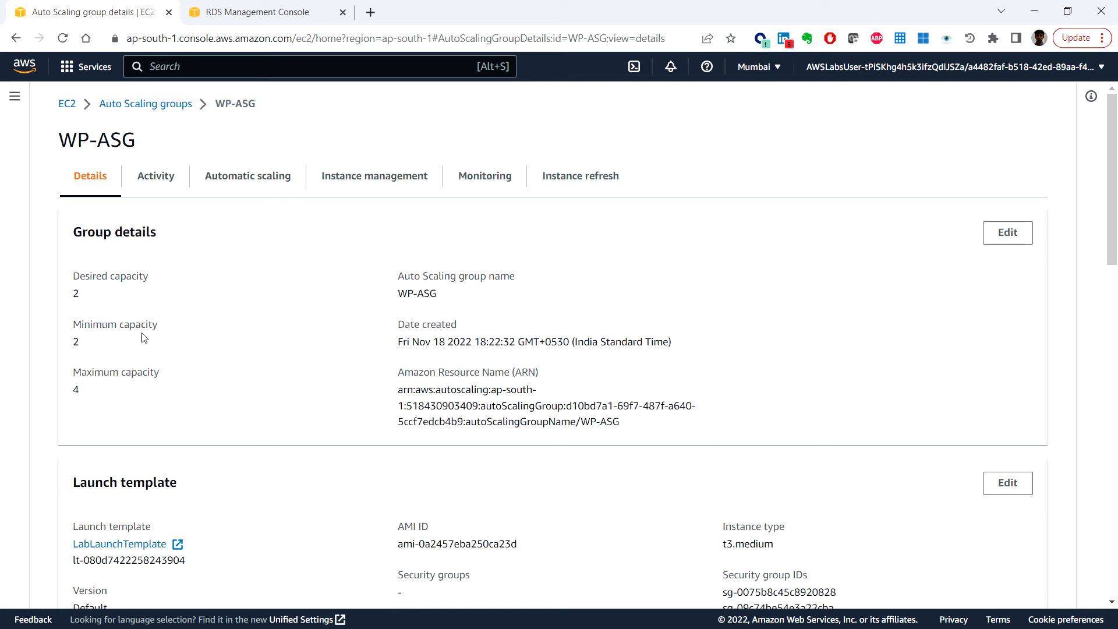
pyautogui.click(158, 176)
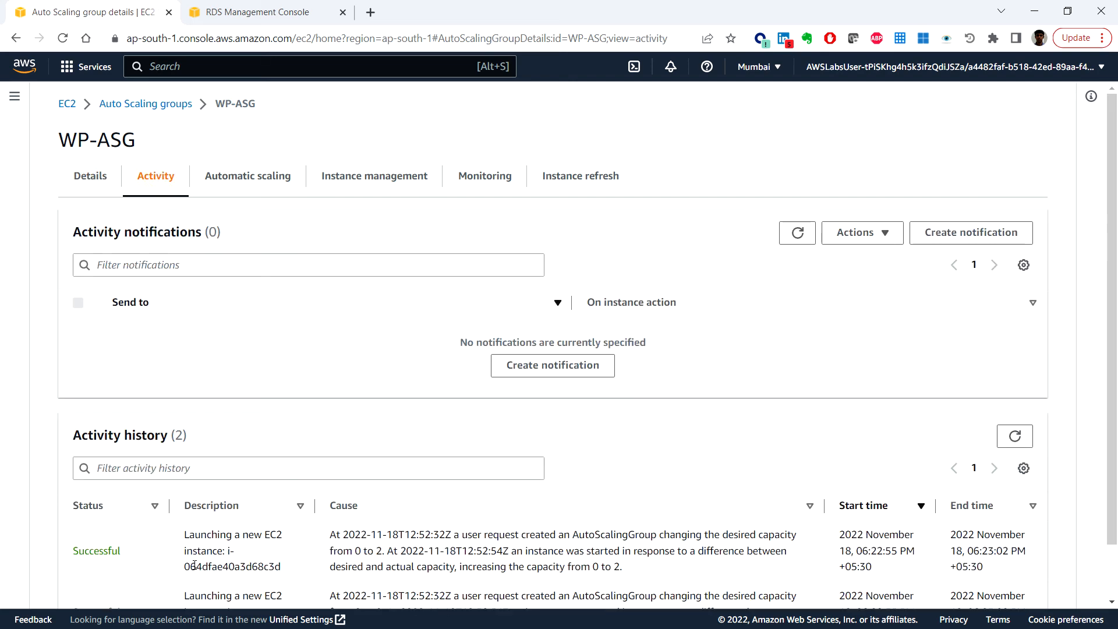
pyautogui.scroll(-1, 198, 566)
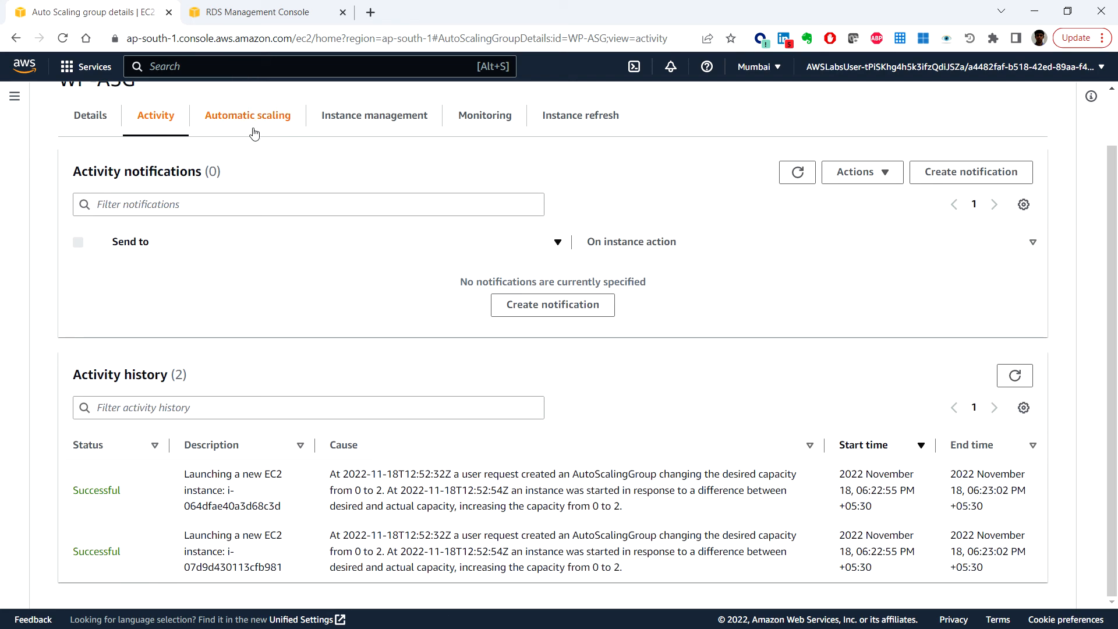
pyautogui.click(280, 119)
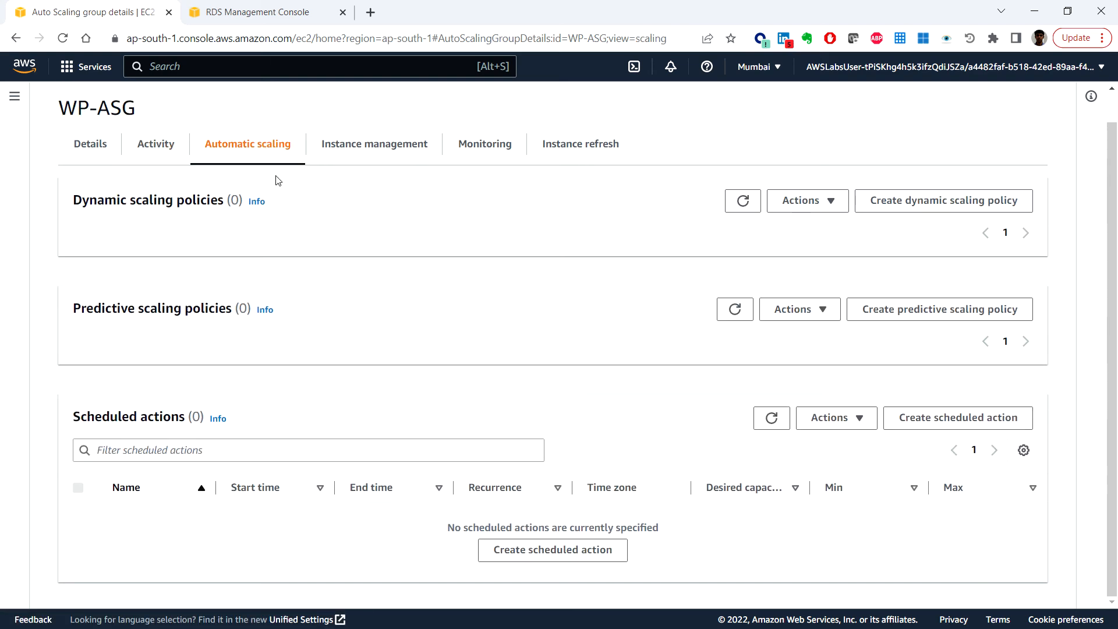
pyautogui.click(374, 149)
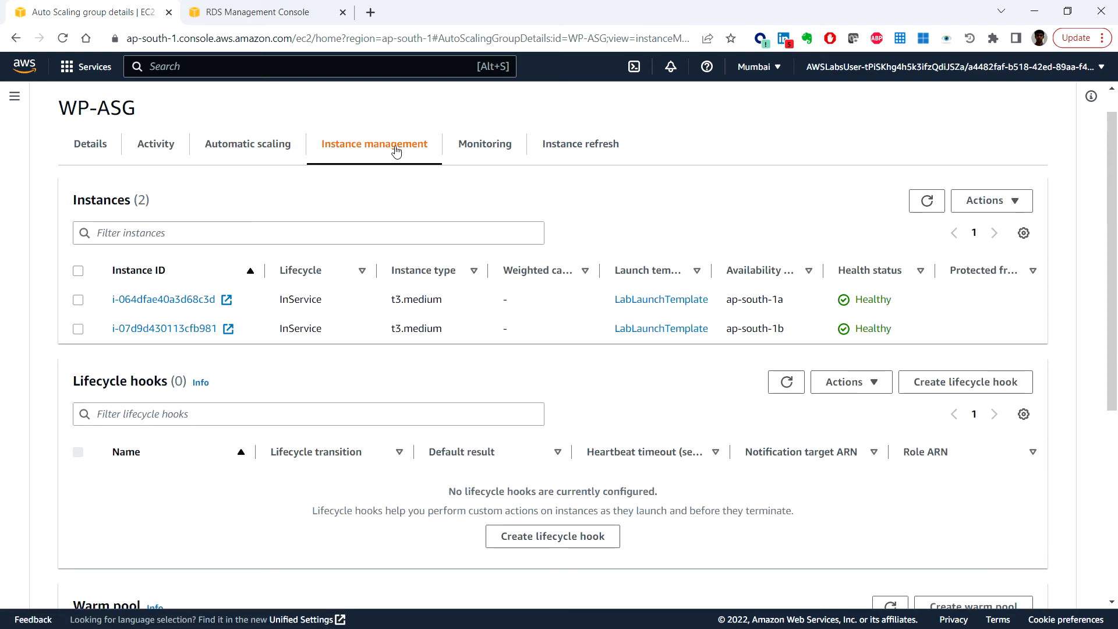
pyautogui.click(491, 154)
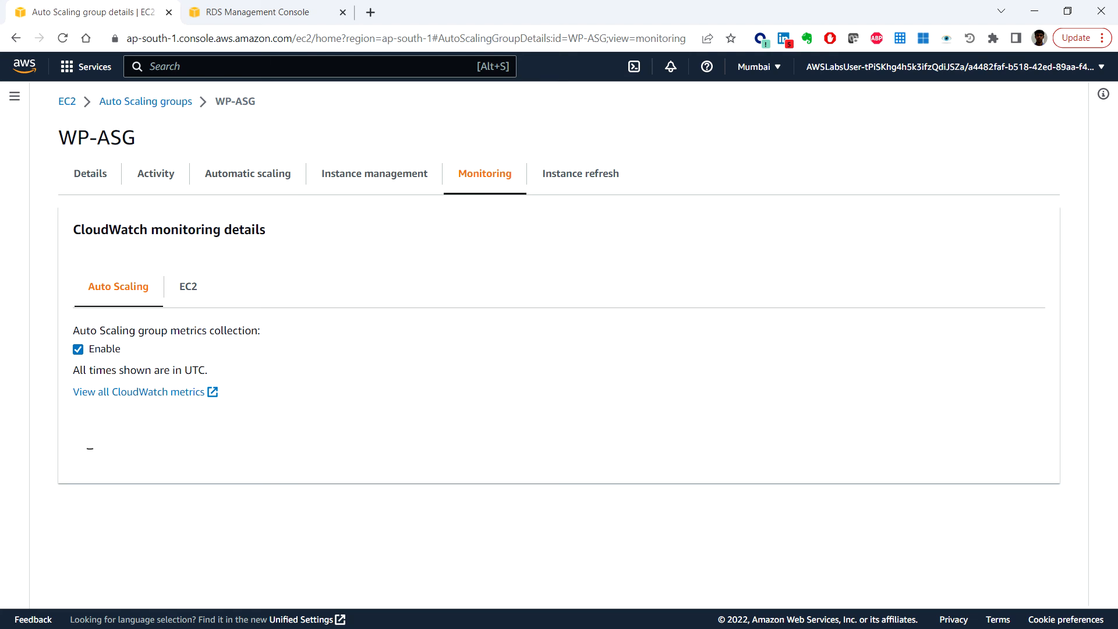
pyautogui.scroll(-5, 10, 394)
# Step: Navigate to the Load Balancers list from the EC2 menu
pyautogui.click(16, 100)
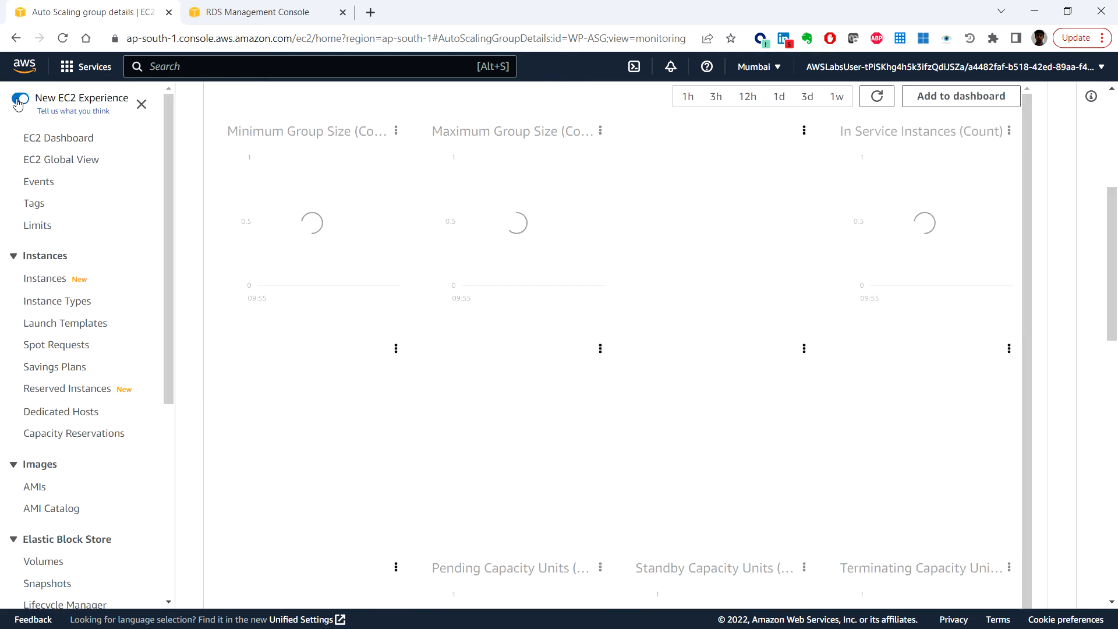
pyautogui.scroll(-5, 75, 331)
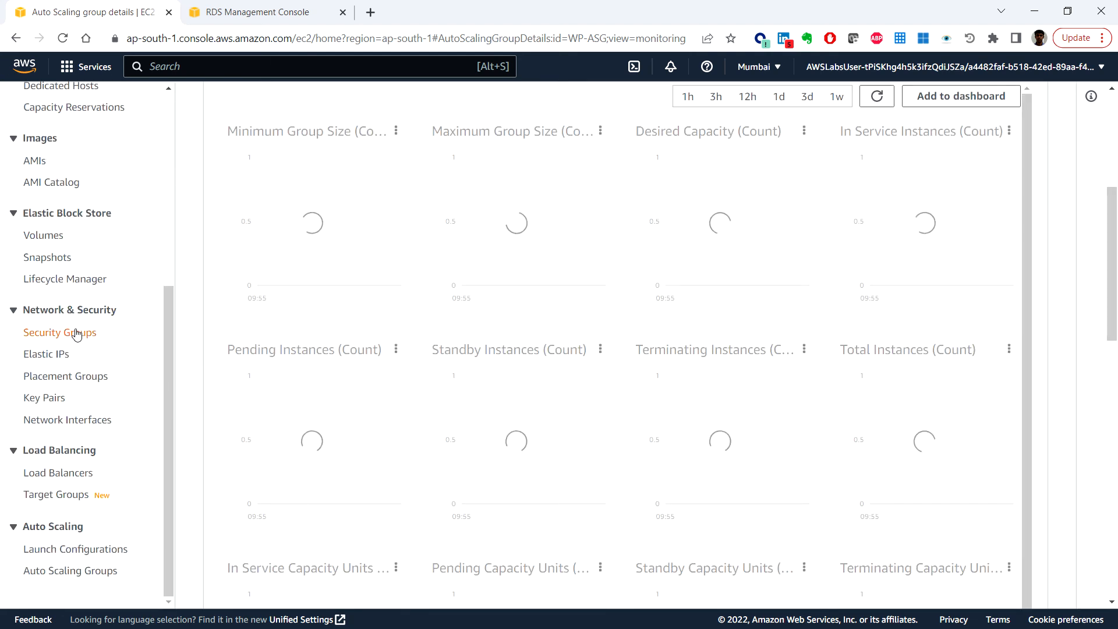
pyautogui.click(67, 475)
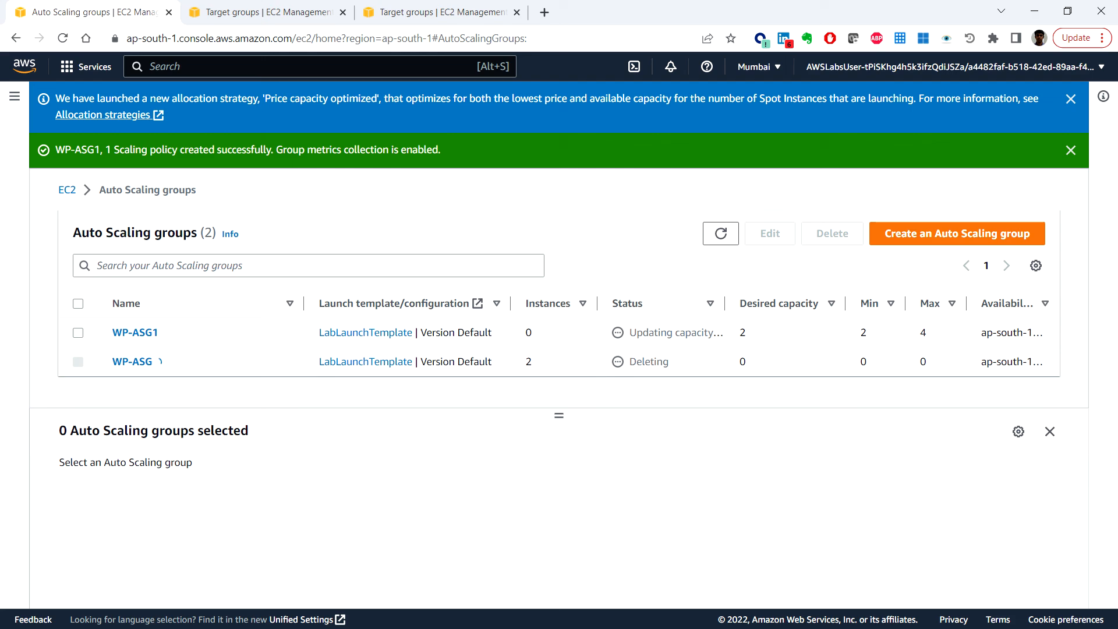
# Step: Copy the myWPAppALB load balancer's DNS name and open a new browser tab
pyautogui.click(394, 12)
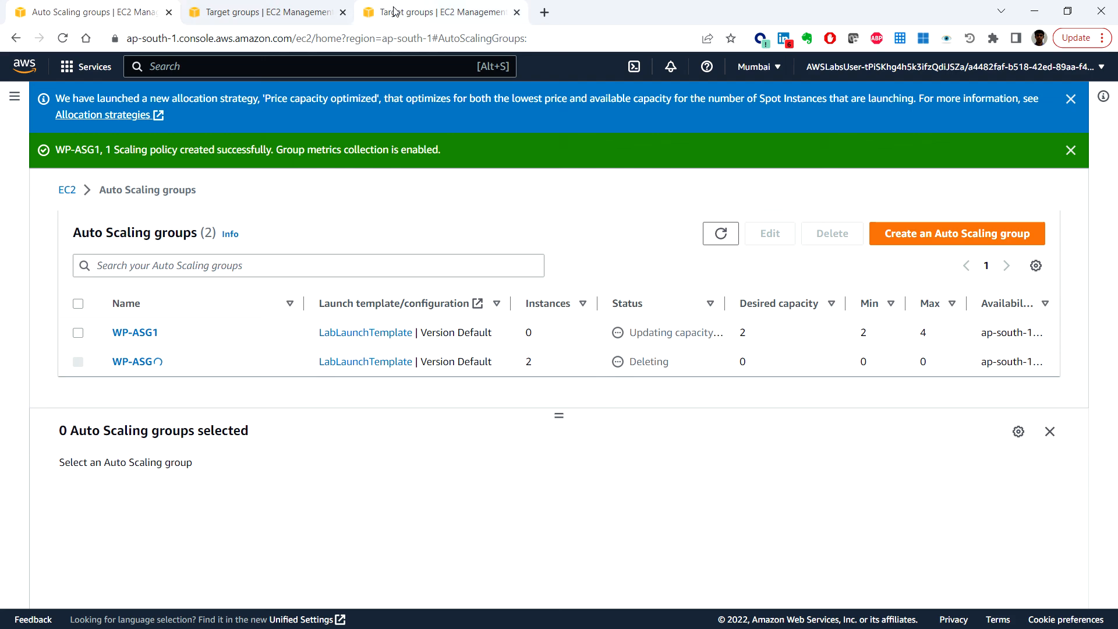
pyautogui.click(47, 472)
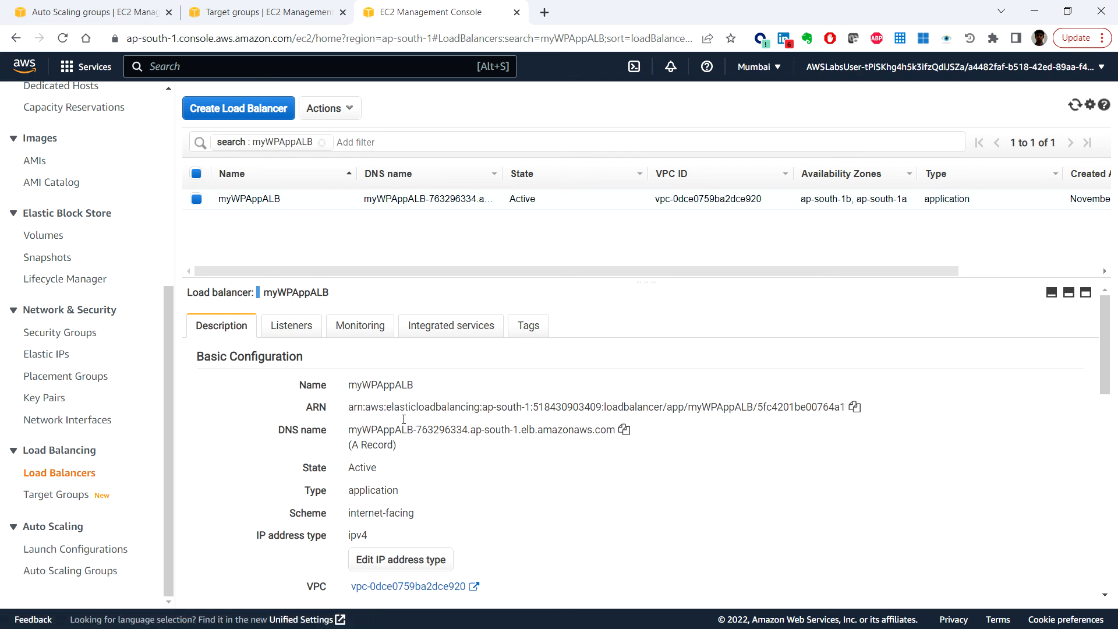
pyautogui.click(623, 430)
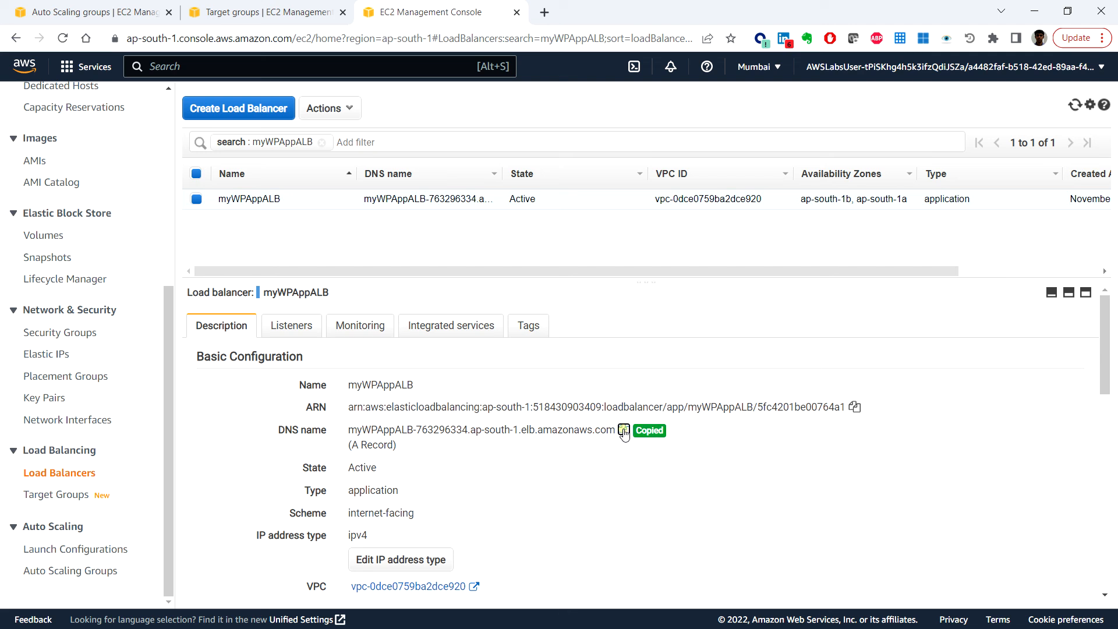
pyautogui.click(548, 14)
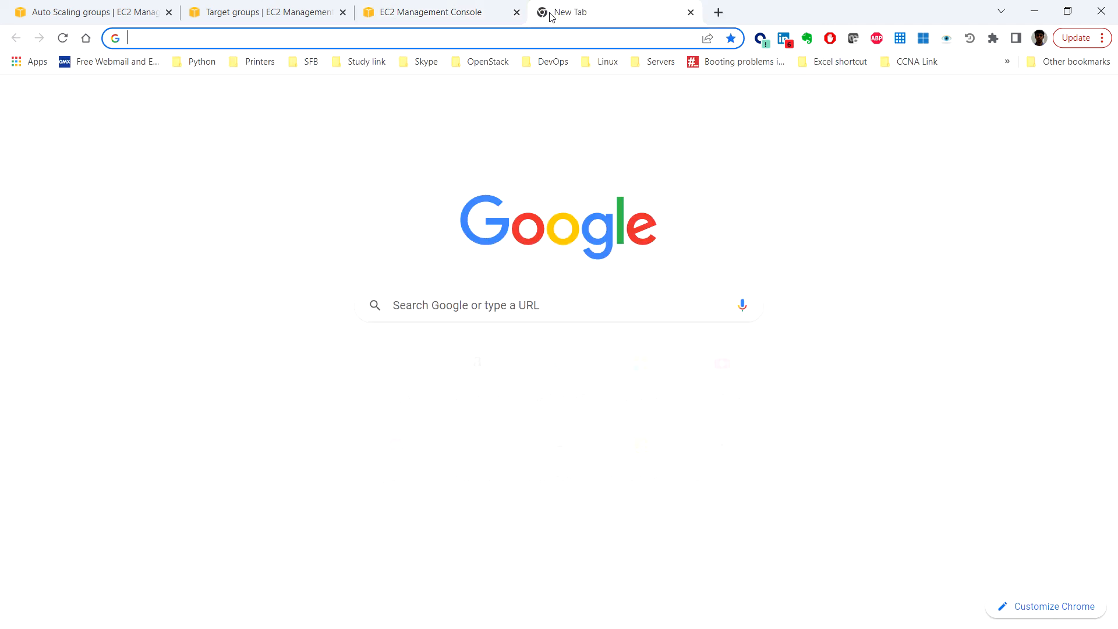
# Step: Load the load balancer's DNS name with /wp-login.php in the new tab
pyautogui.hotkey('ctrl', 'v')
pyautogui.write('/')
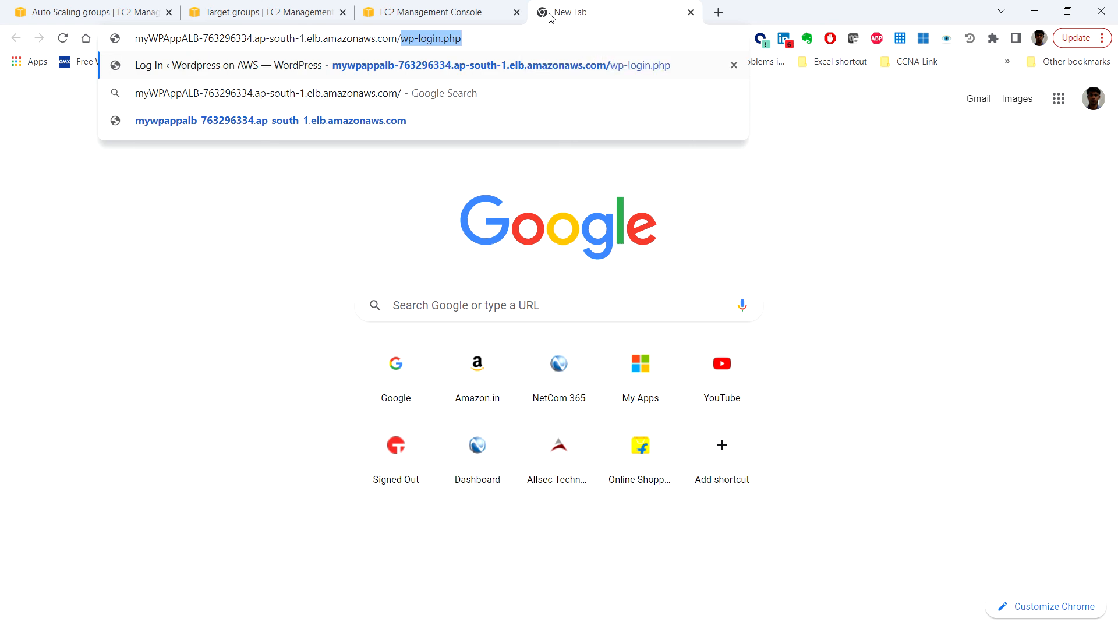
pyautogui.write('wp-')
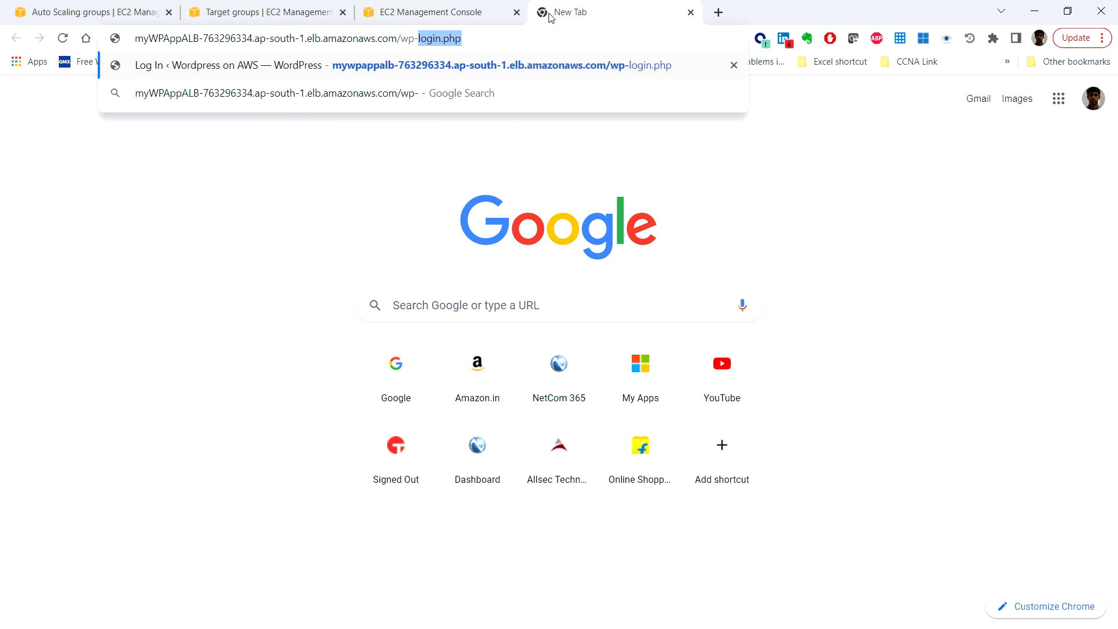
pyautogui.write('login.php')
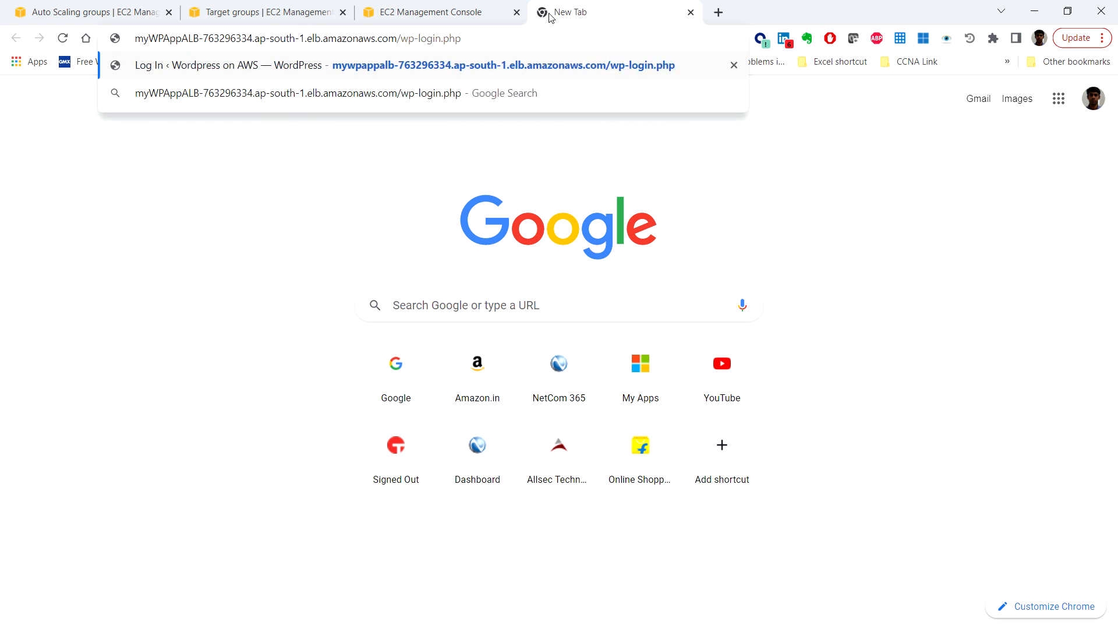
pyautogui.press('Return')
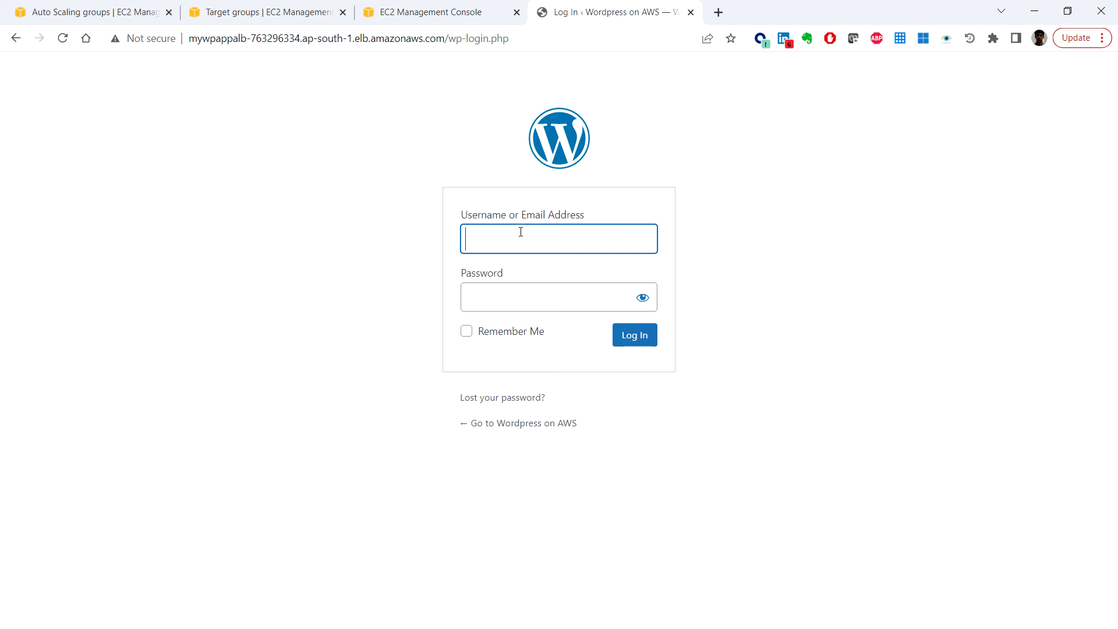
# Step: Log in to WordPress with the admin username and password
pyautogui.write('wpadmin')
pyautogui.press('Tab')
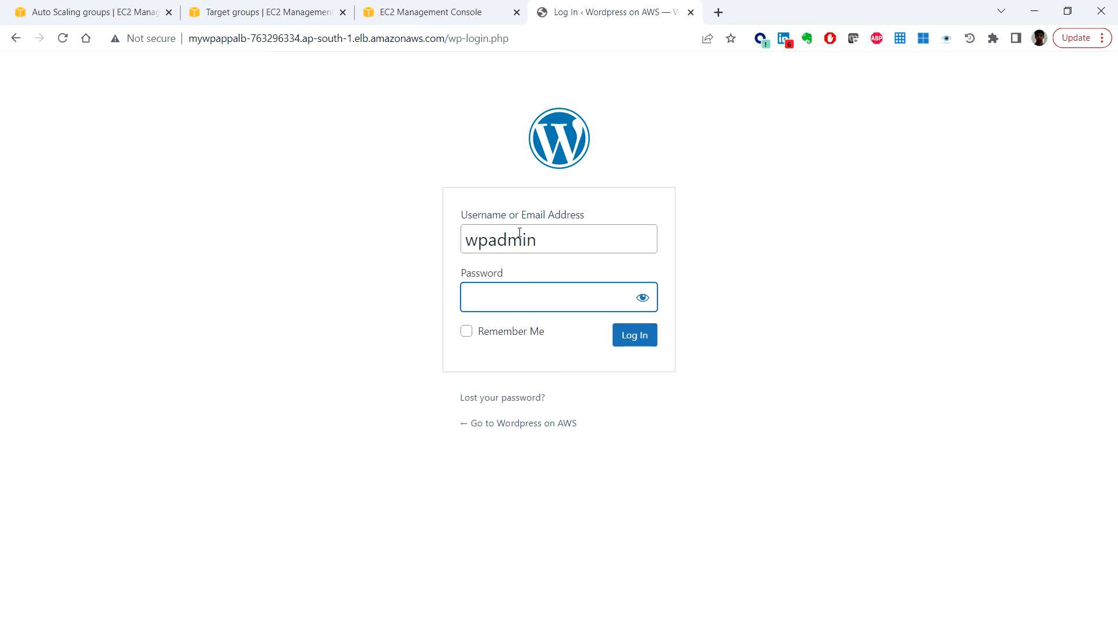
pyautogui.write('••••')
pyautogui.press('BackSpace')
pyautogui.press('BackSpace')
pyautogui.press('BackSpace')
pyautogui.write('•••••••••')
pyautogui.press('Return')
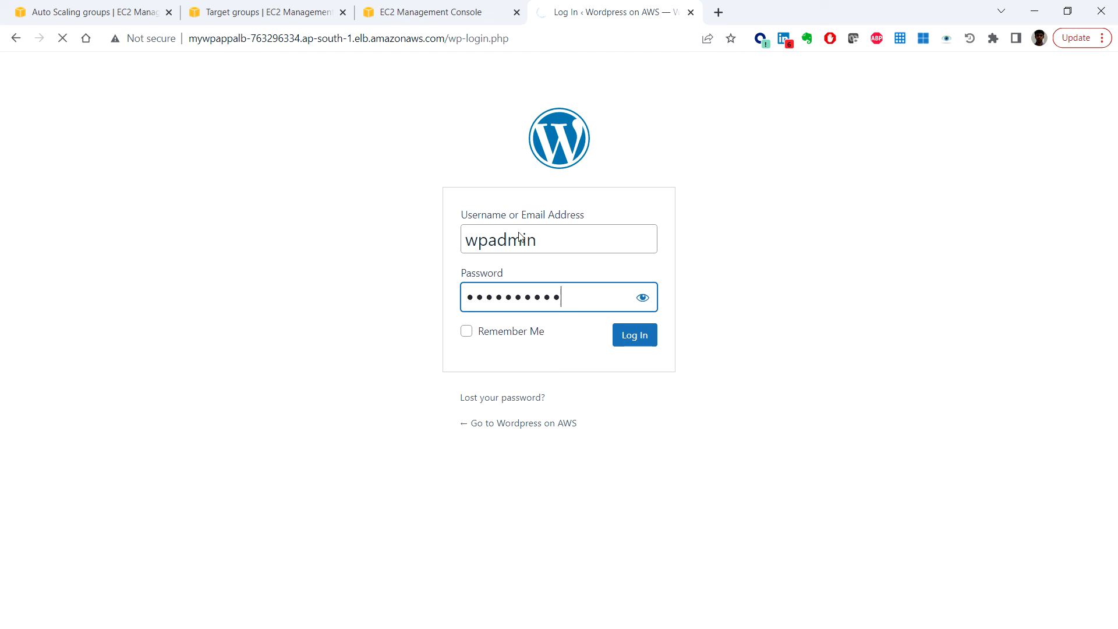